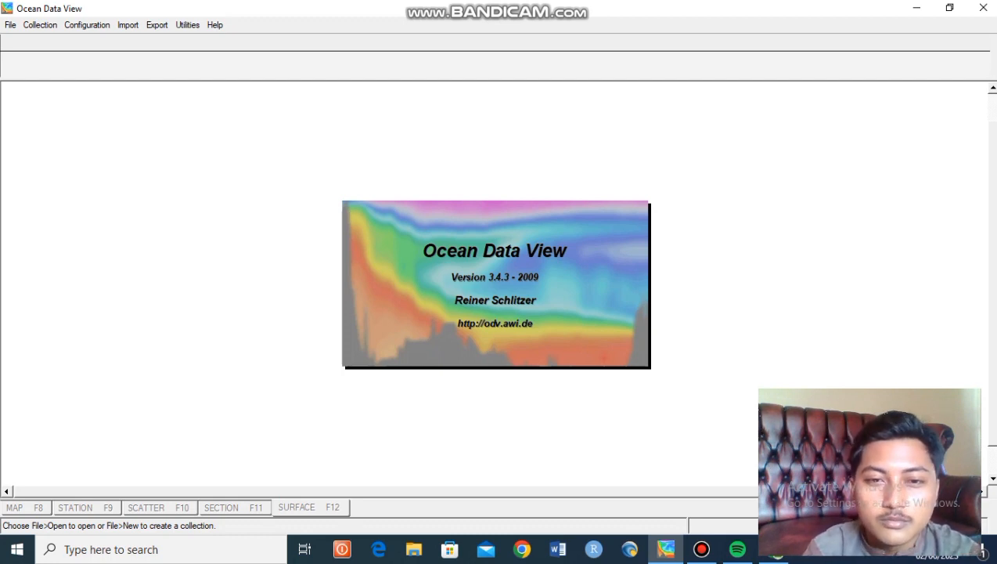
Switch to Chrome and search Google for "ewoce"
mouse_move(667, 548)
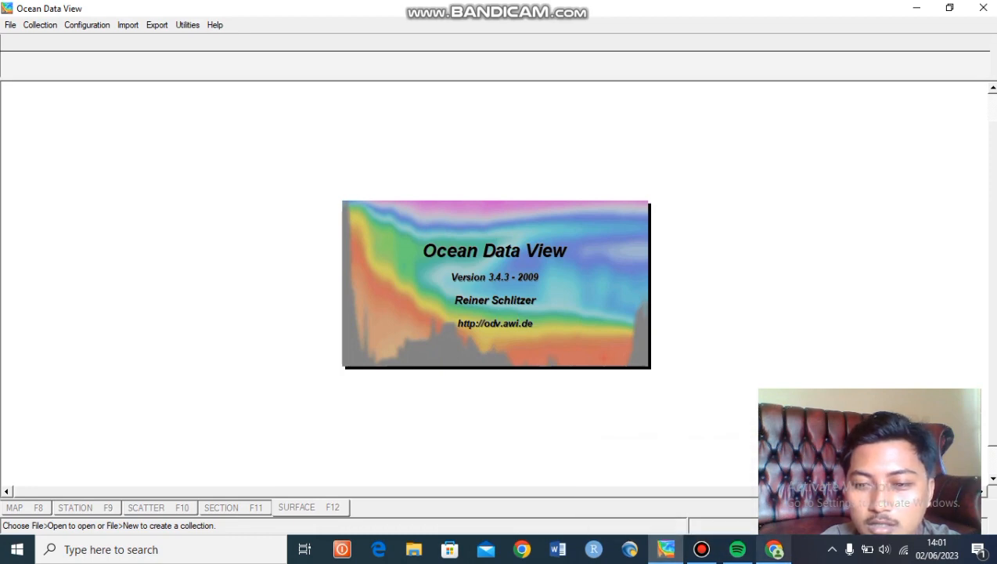
mouse_move(773, 549)
click(773, 483)
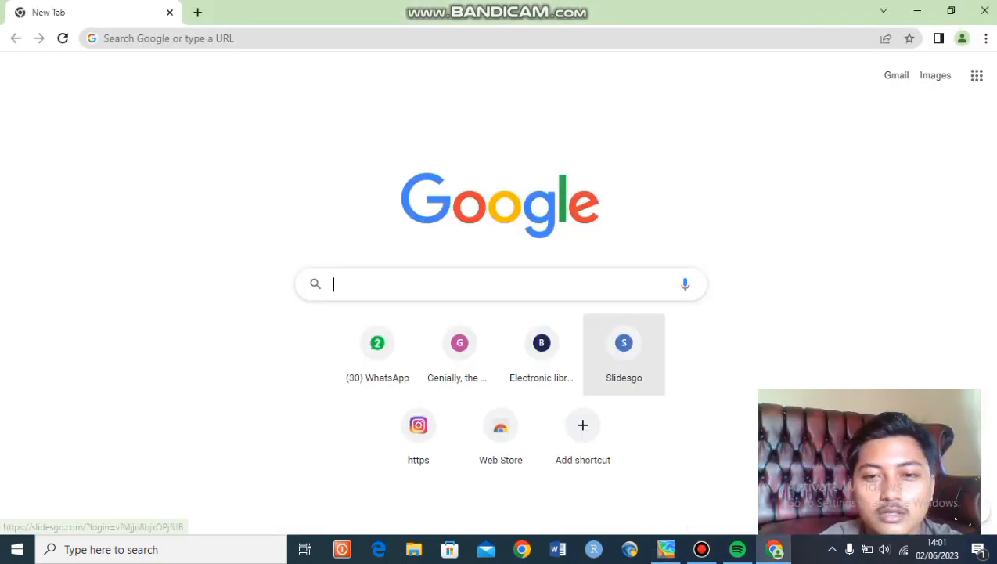
click(501, 284)
text(ewoce)
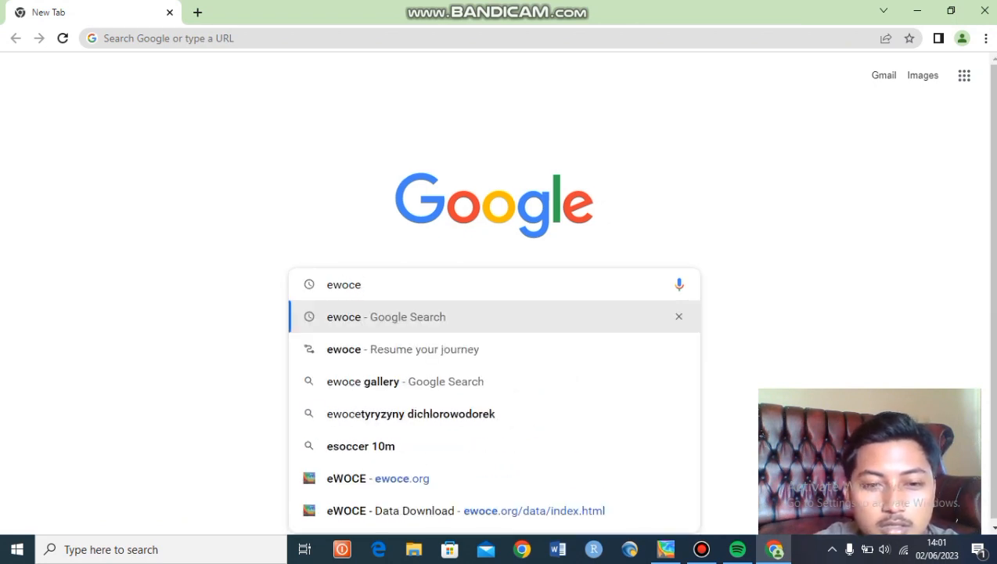
key(Return)
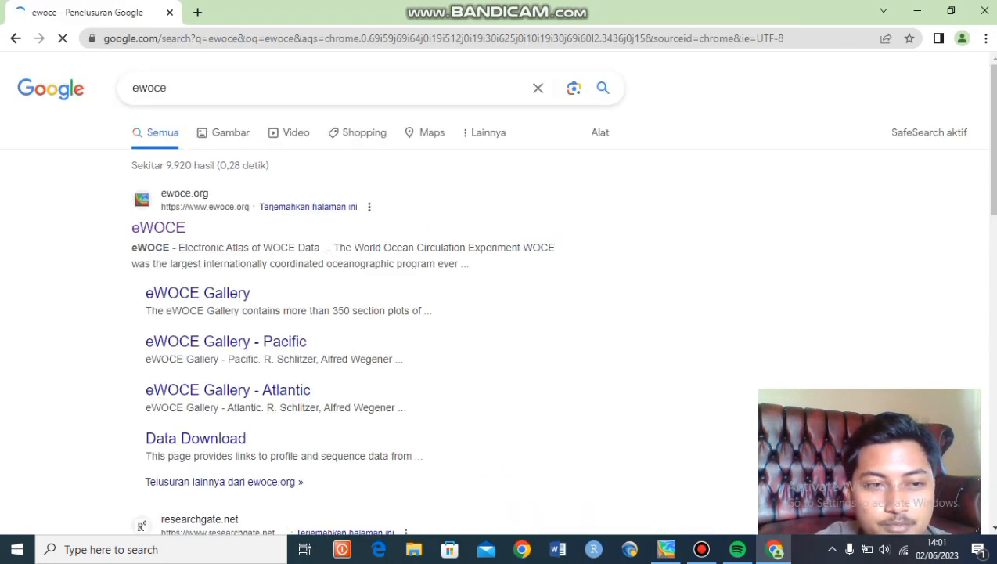
Open the data download page on the eWOCE website and locate the WHP CTD Data section
click(158, 227)
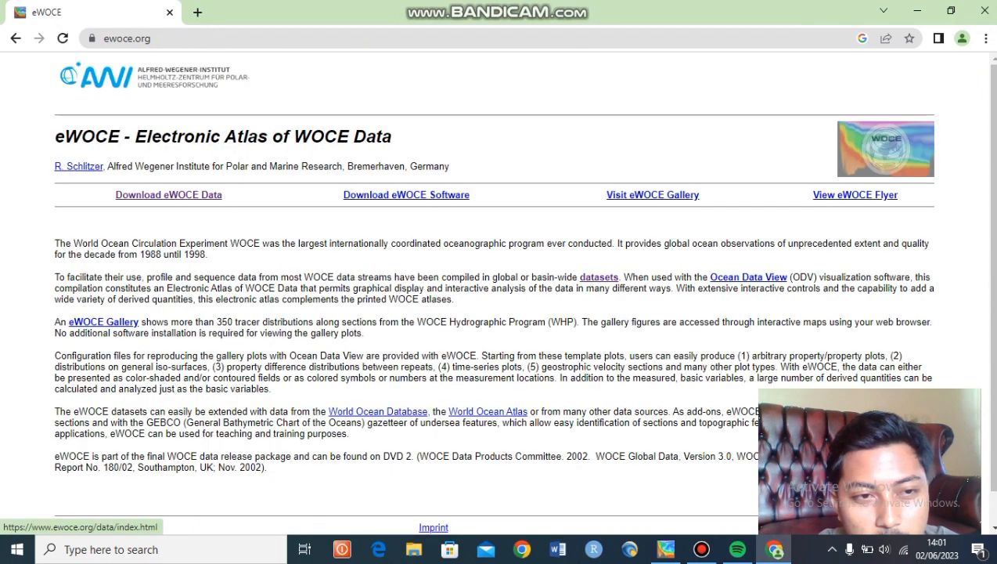
click(171, 194)
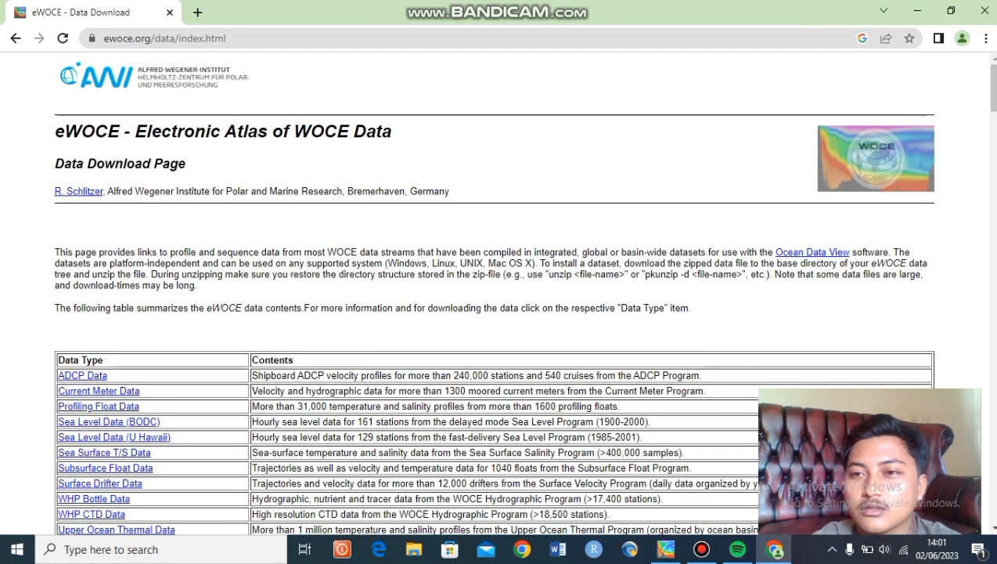
scroll(501, 298, down, 15)
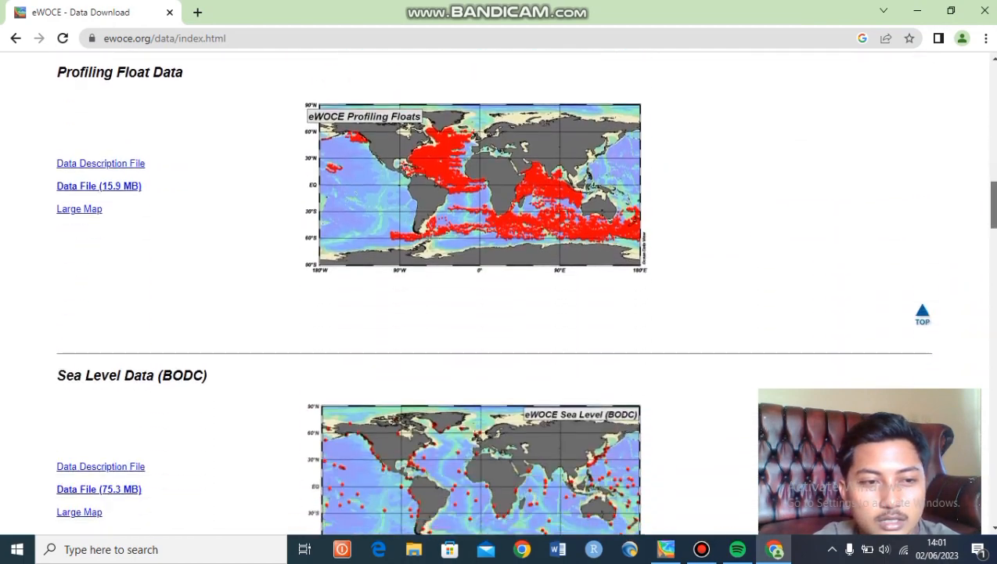
scroll(501, 297, down, 15)
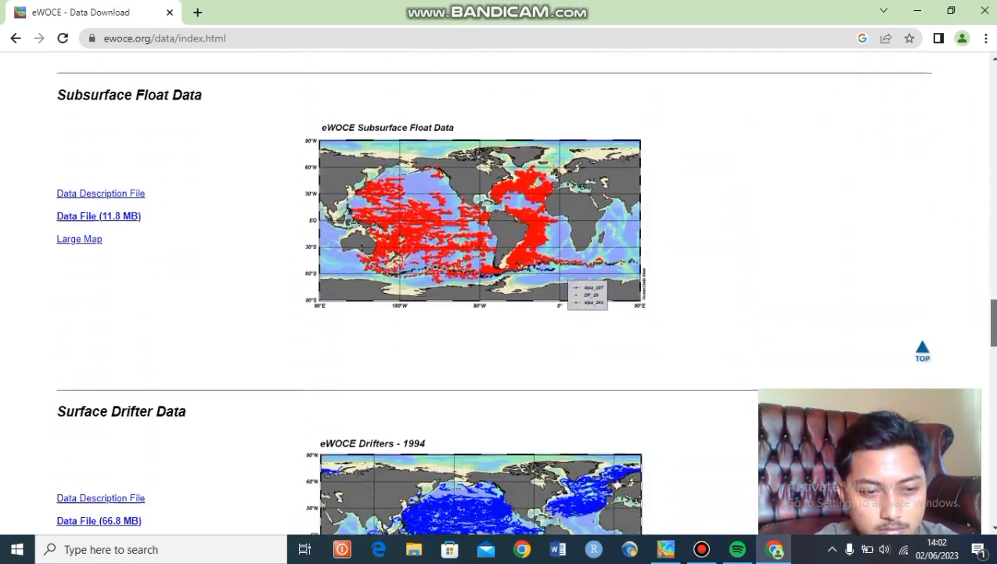
scroll(501, 297, down, 9)
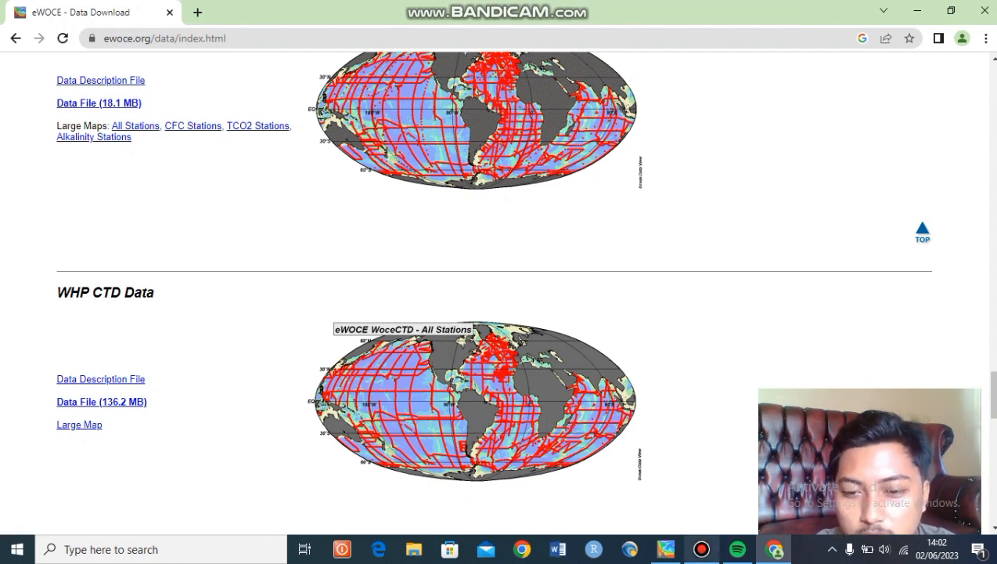
Switch to Ocean Data View and open the WoceCTD collection from the ctd folder
mouse_move(665, 548)
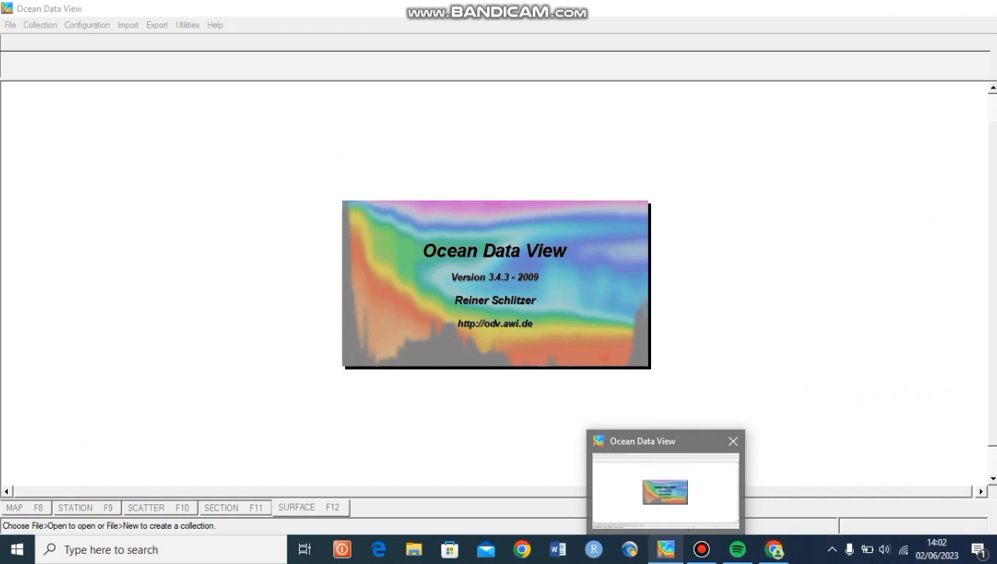
click(665, 491)
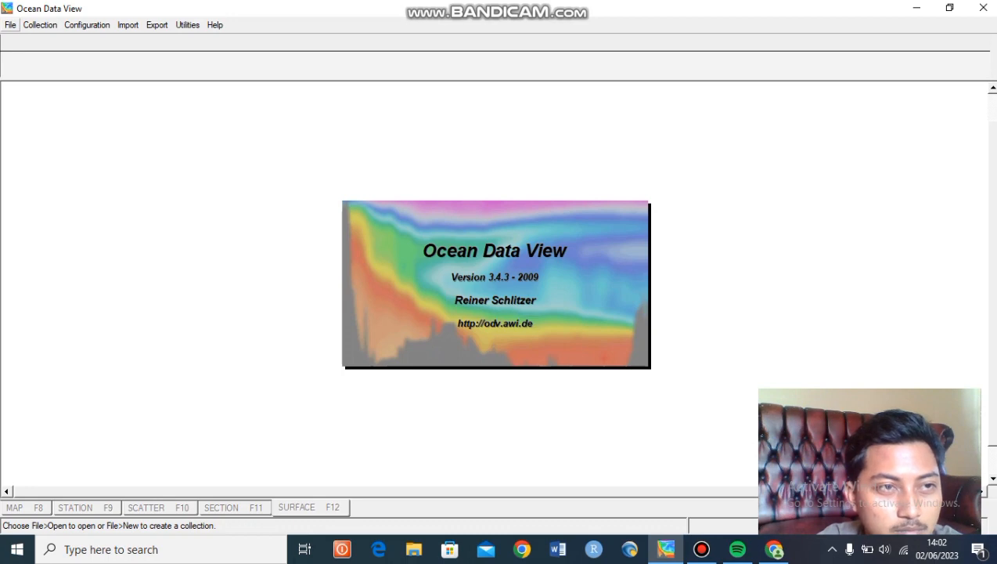
click(10, 24)
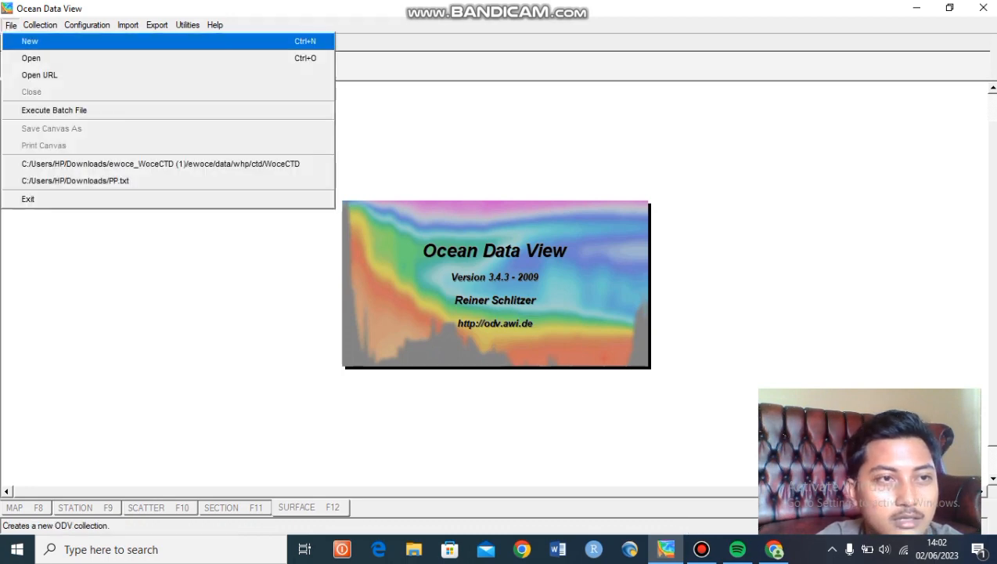
key(Return)
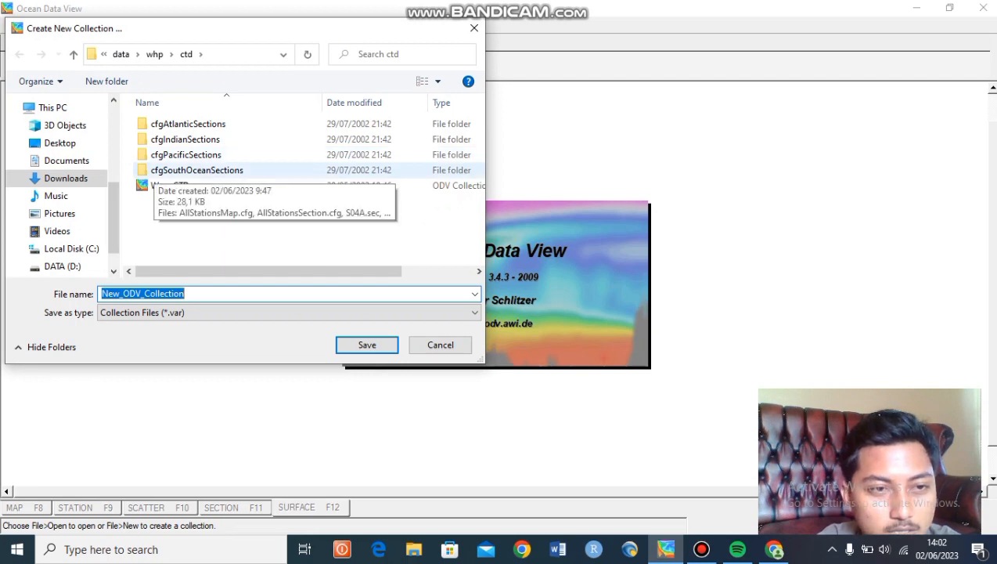
click(170, 186)
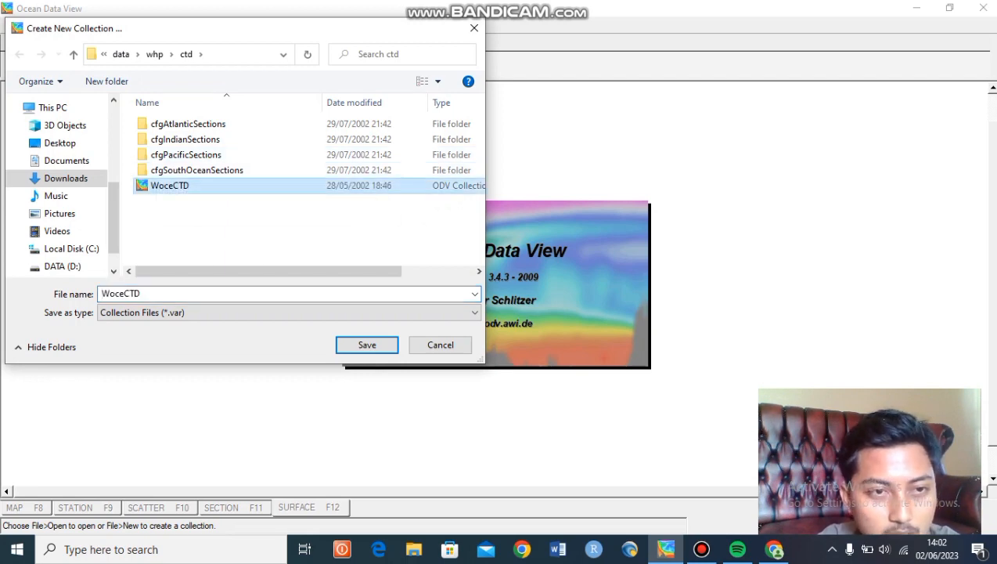
click(366, 344)
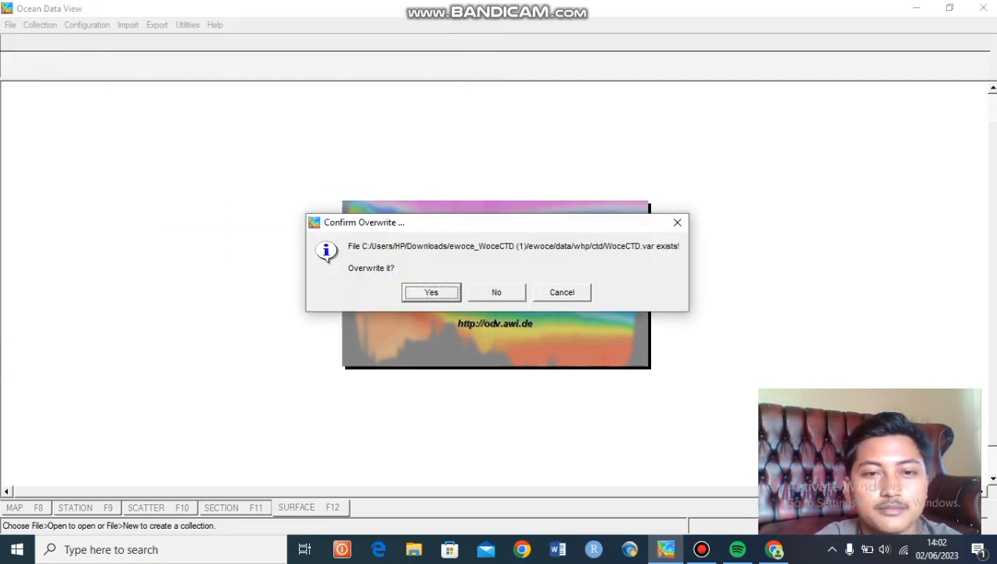
key(Return)
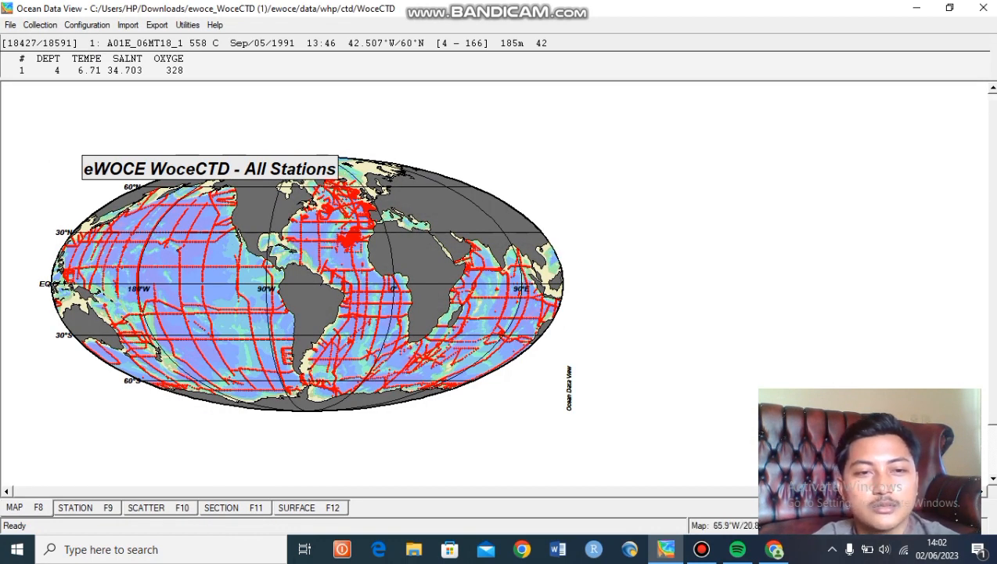
Zoom the global station map into the area around Sumatra and the eastern Indian Ocean near the equator
right_click(295, 247)
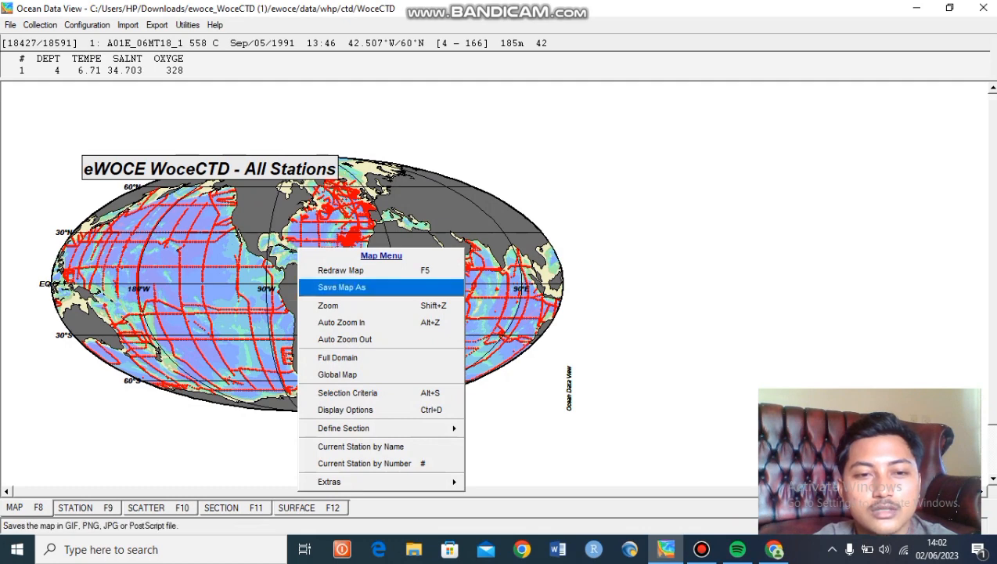
click(344, 368)
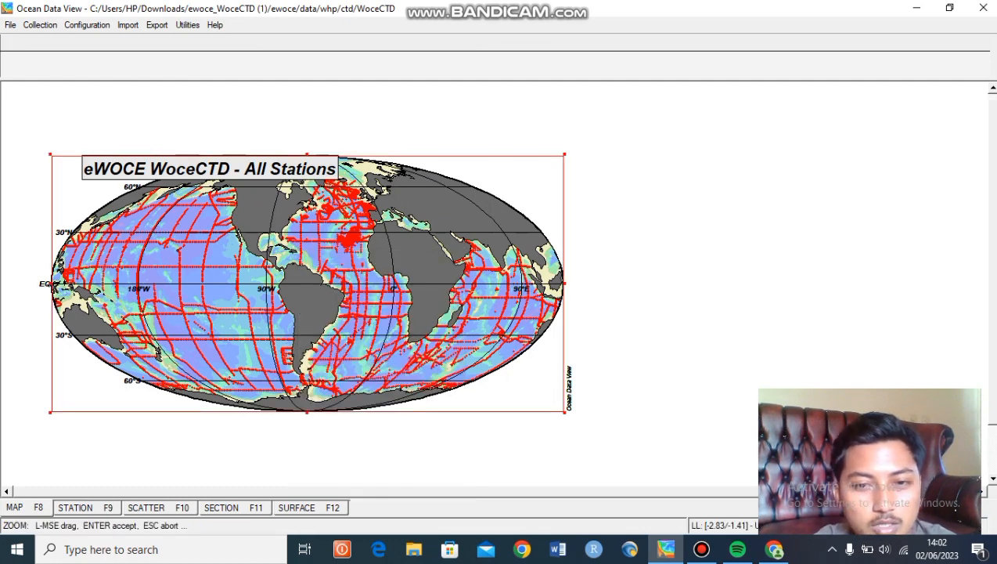
drag(51, 155, 514, 269)
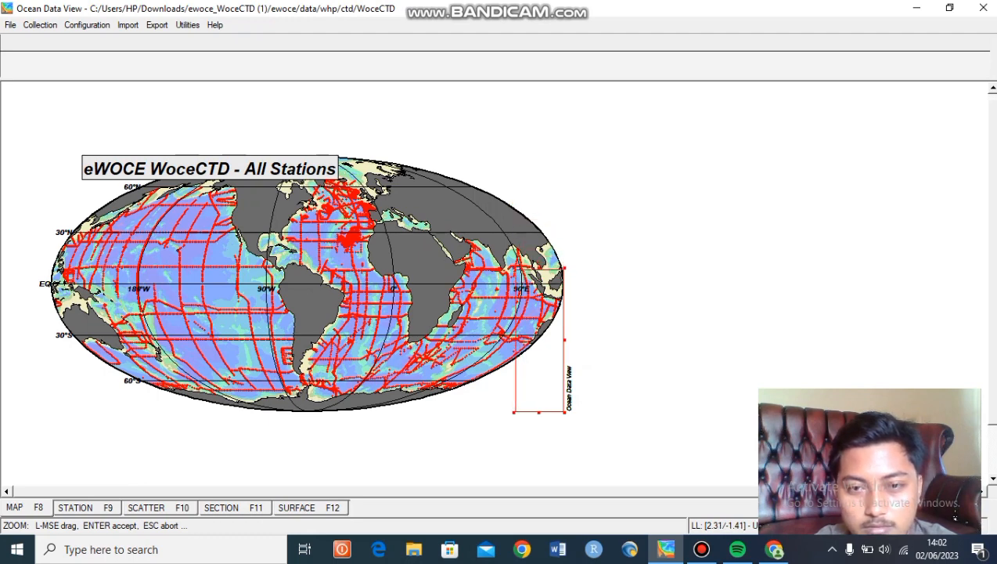
drag(539, 412, 529, 282)
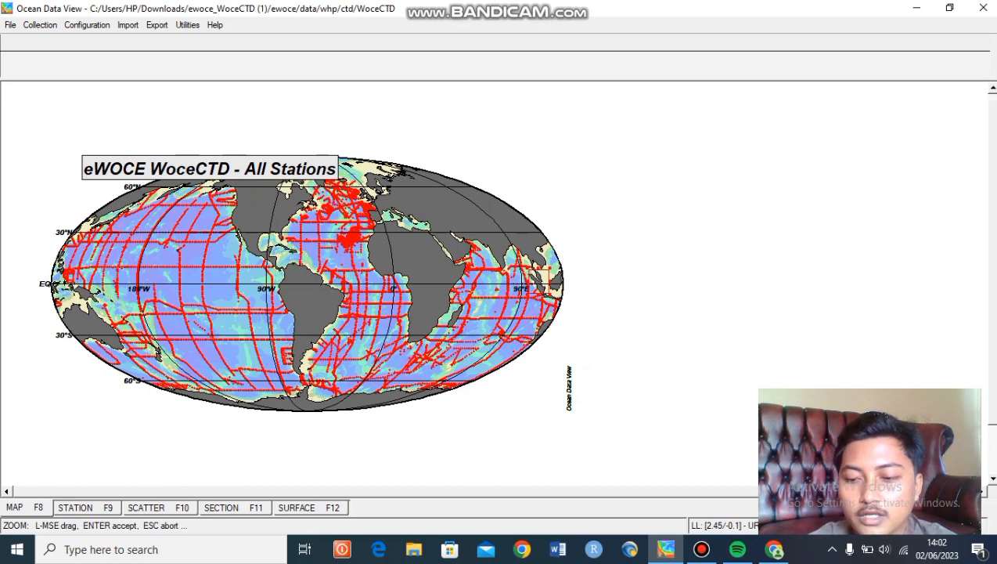
key(Return)
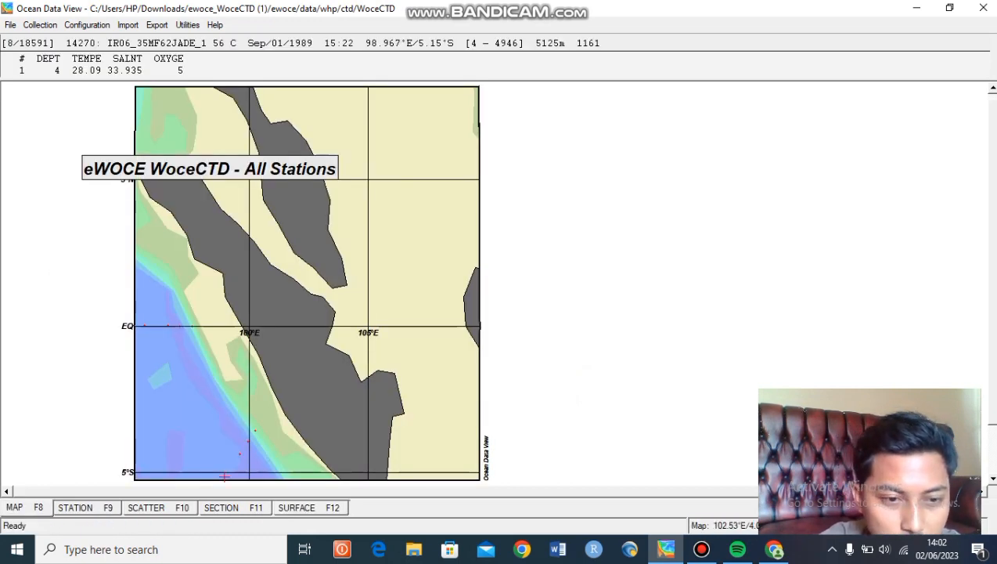
Zoom the map further into the stations southwest of Sumatra, covering about 98.5°E to 101°E and 3.5°S to 5°S
right_click(409, 210)
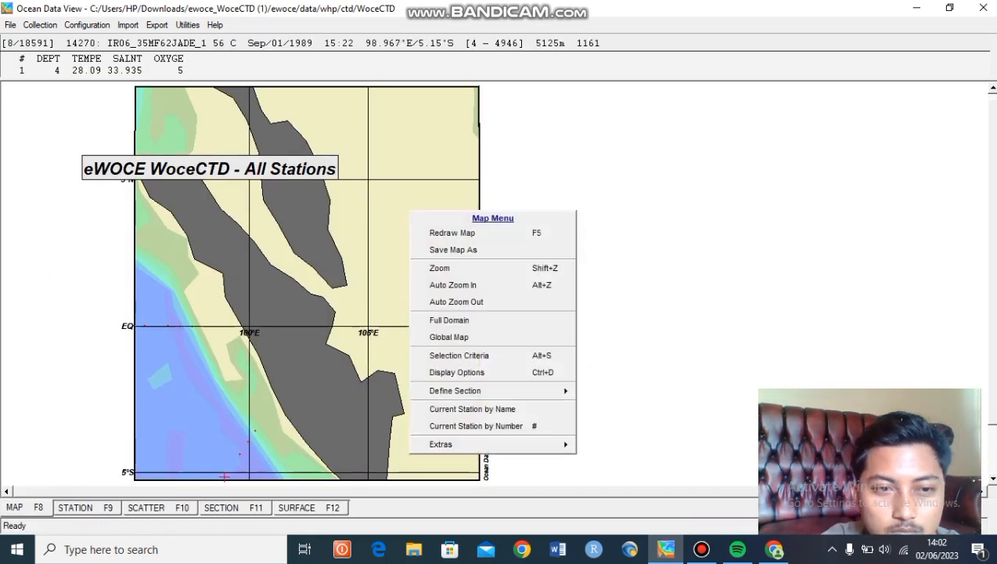
key(Down)
key(Down)
key(Down)
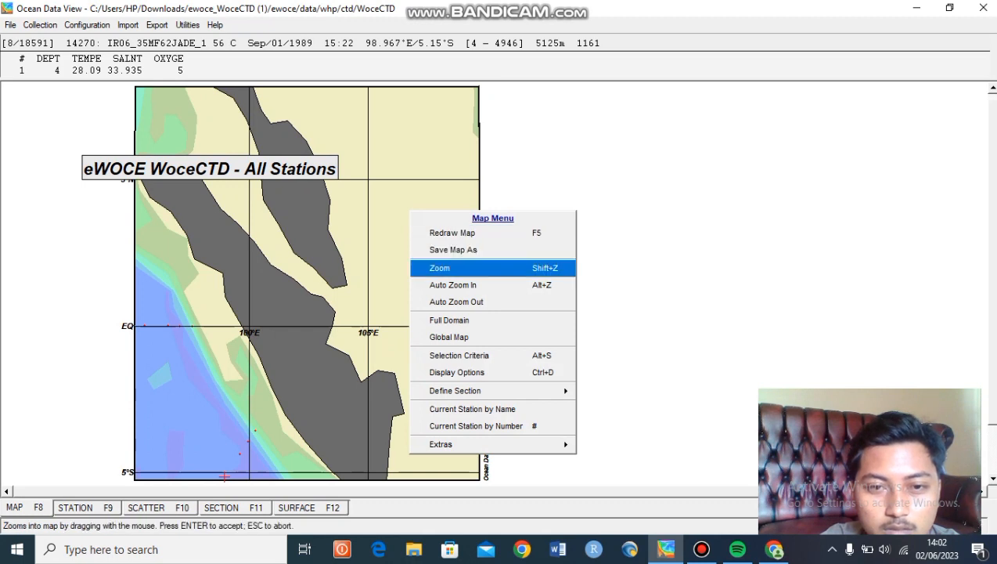
key(Return)
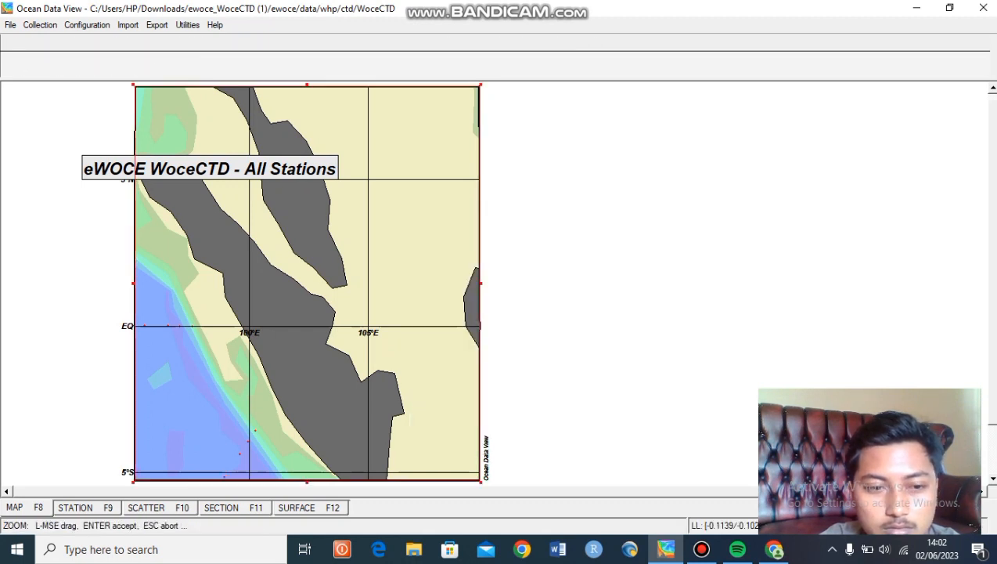
drag(481, 84, 275, 396)
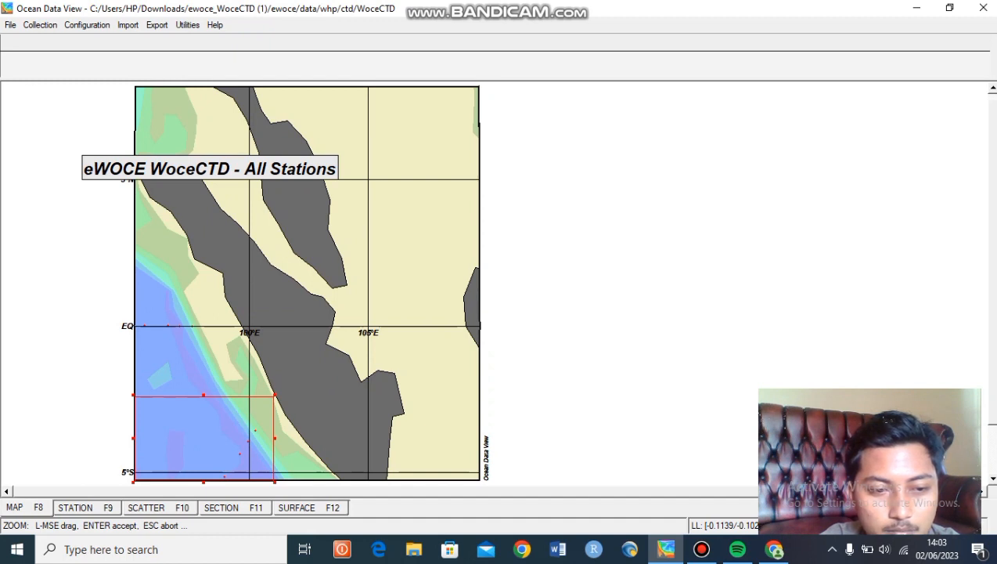
drag(133, 395, 209, 415)
key(Return)
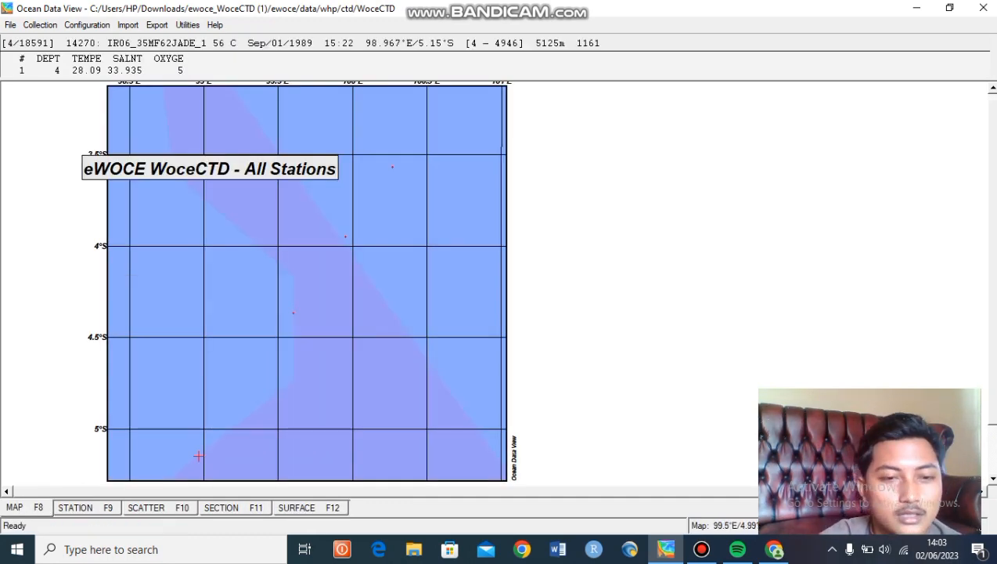
Set the station dot size to 15 in the map display options
right_click(324, 99)
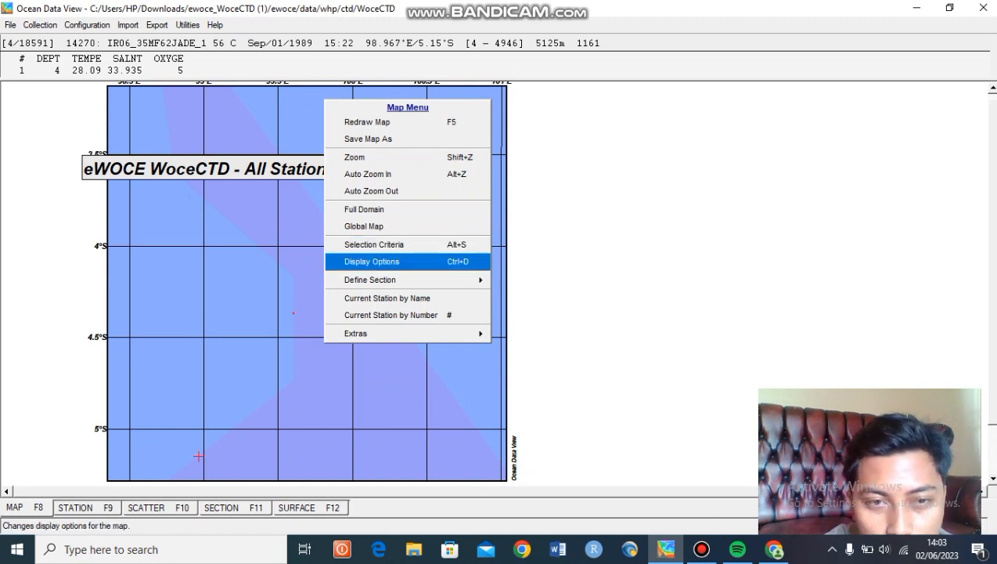
click(372, 261)
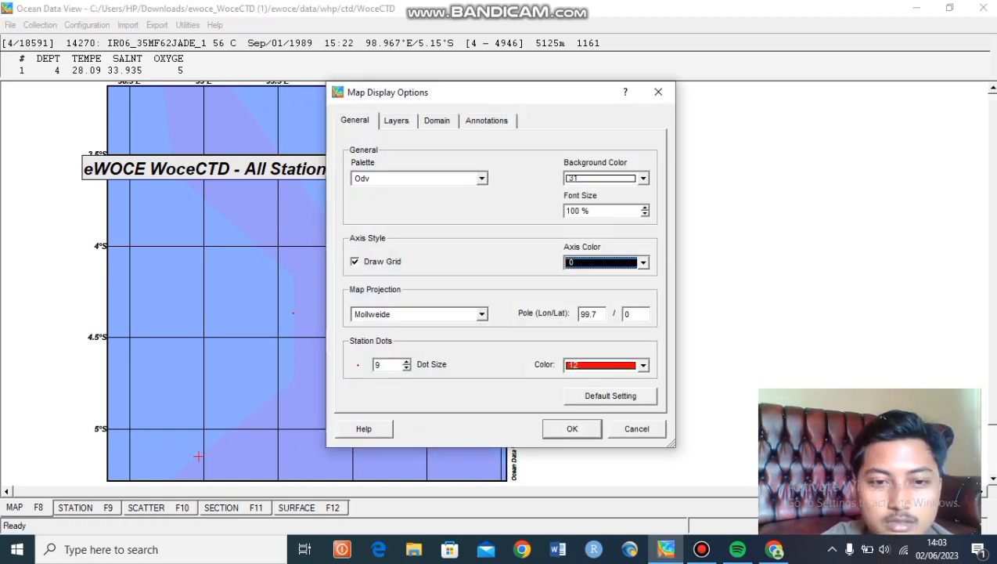
click(381, 365)
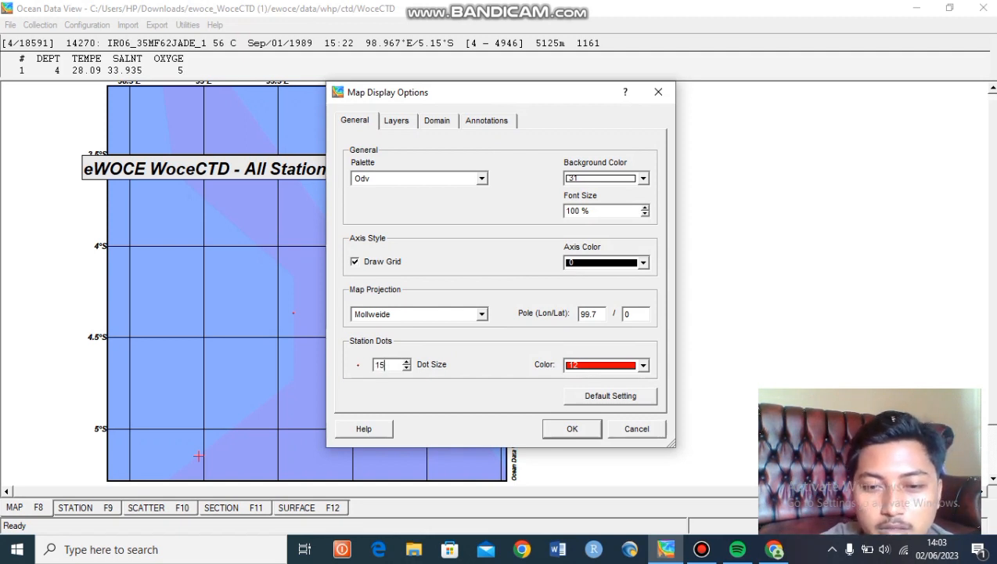
key(Return)
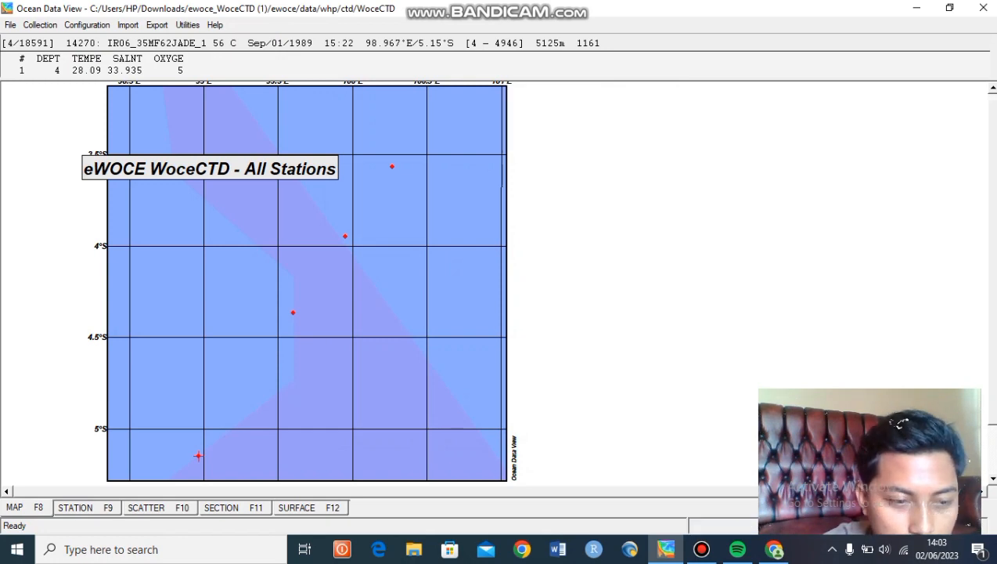
Switch from the map to the scatter plots of the selected stations and view the upper plots
key(F10)
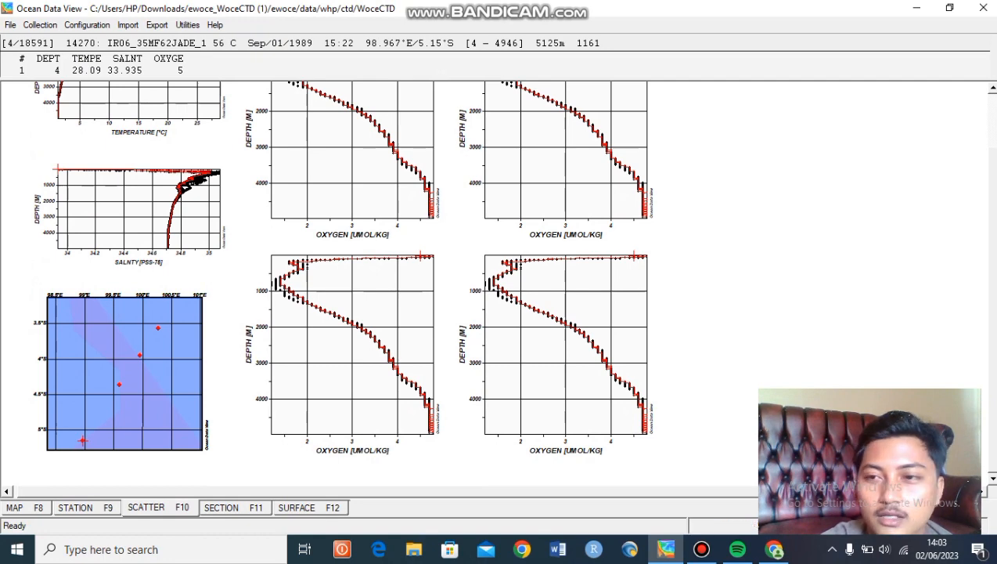
scroll(513, 284, up, 2)
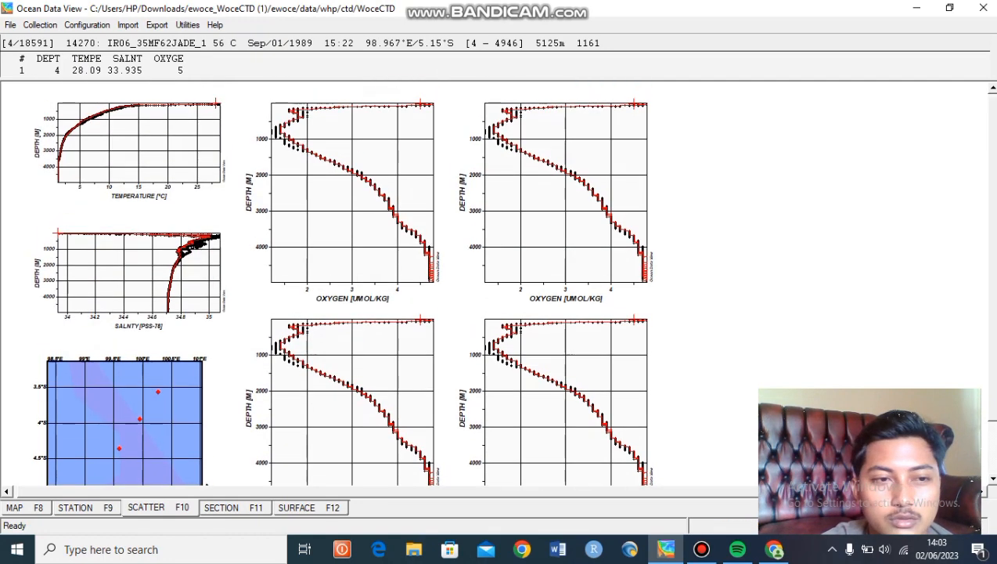
scroll(513, 284, up, 1)
scroll(513, 283, down, 1)
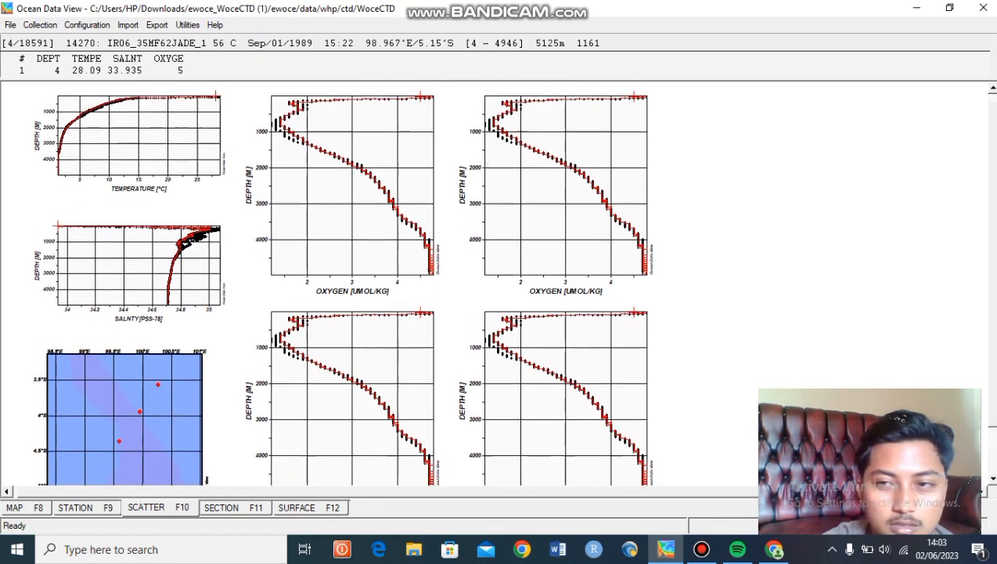
Open the window layout of the scatter plots and delete all four oxygen-versus-depth windows, keeping temperature, salinity and the map
right_click(740, 170)
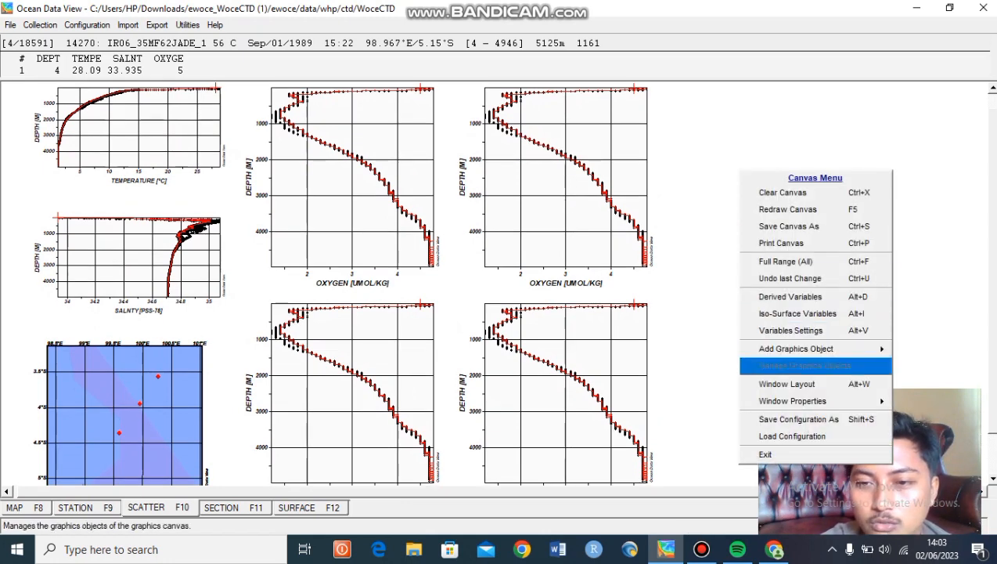
click(787, 384)
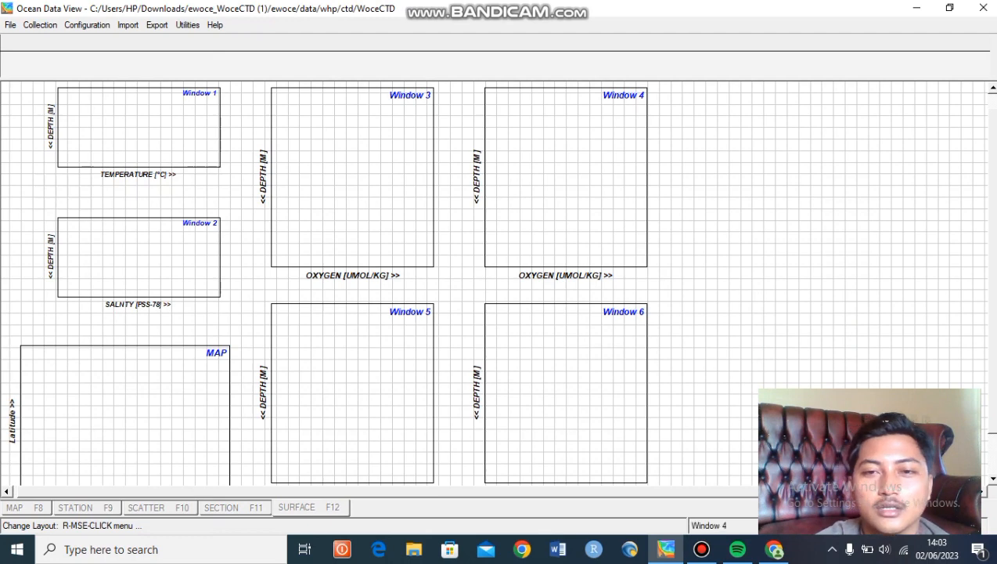
right_click(591, 199)
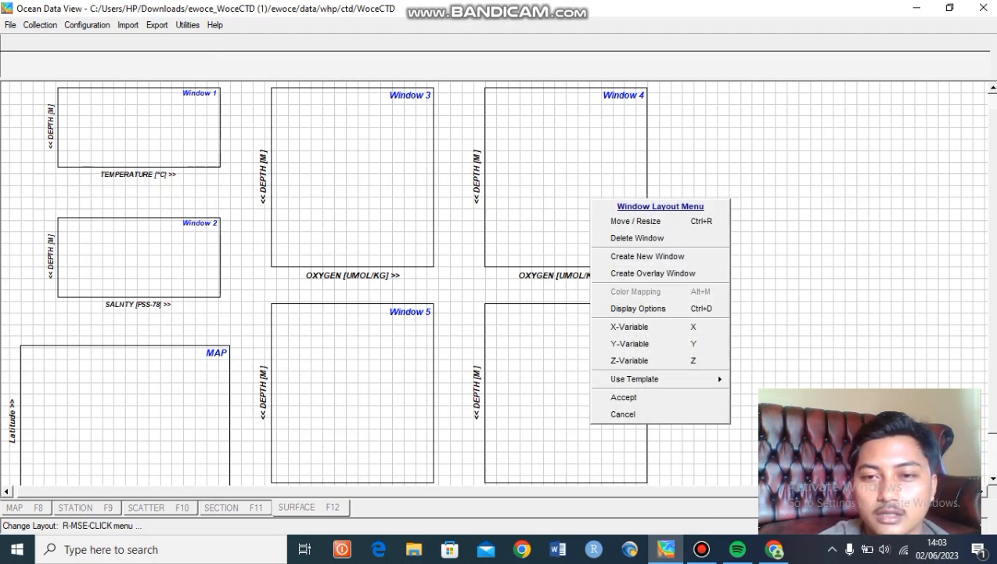
click(637, 238)
right_click(370, 190)
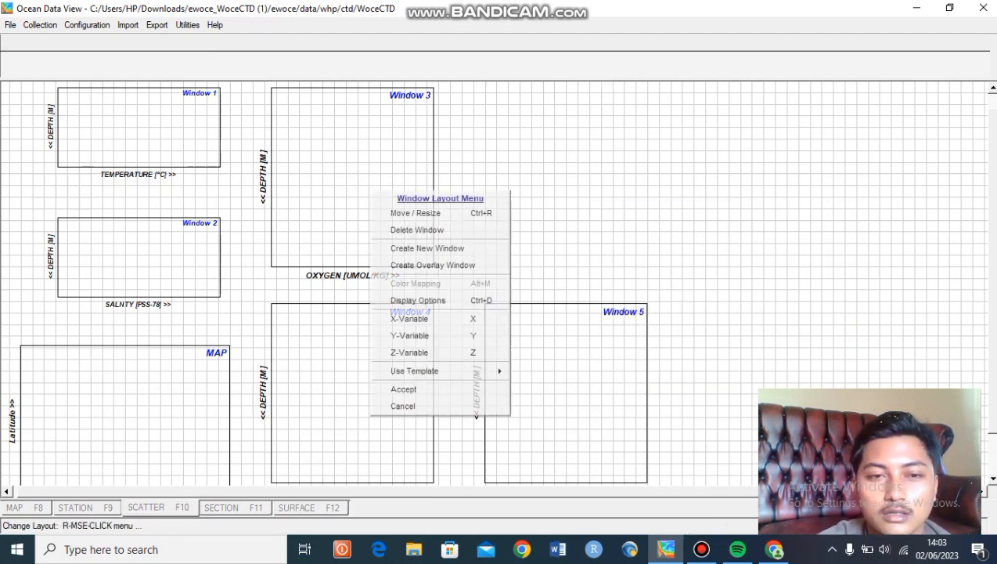
click(417, 230)
right_click(352, 137)
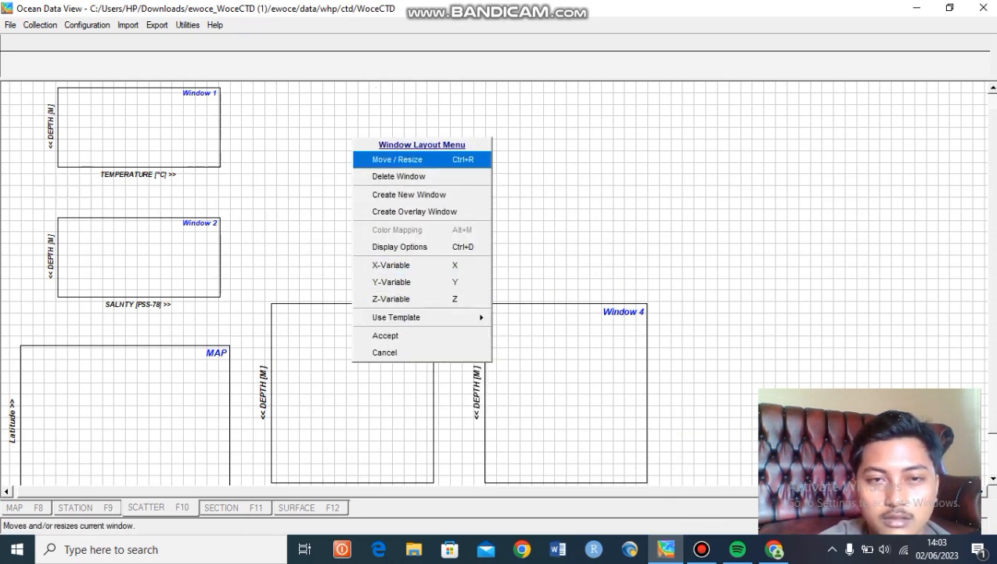
click(399, 176)
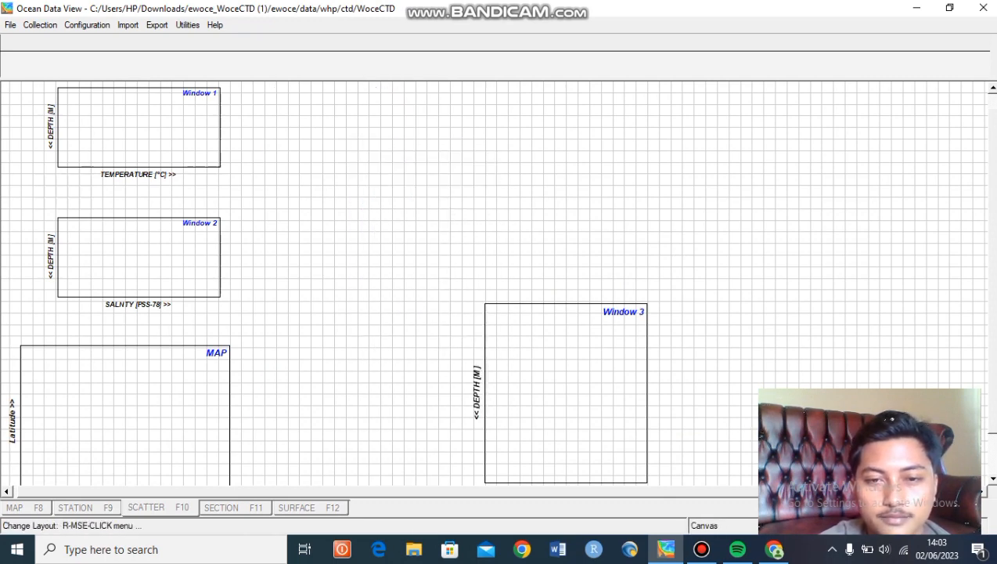
right_click(551, 141)
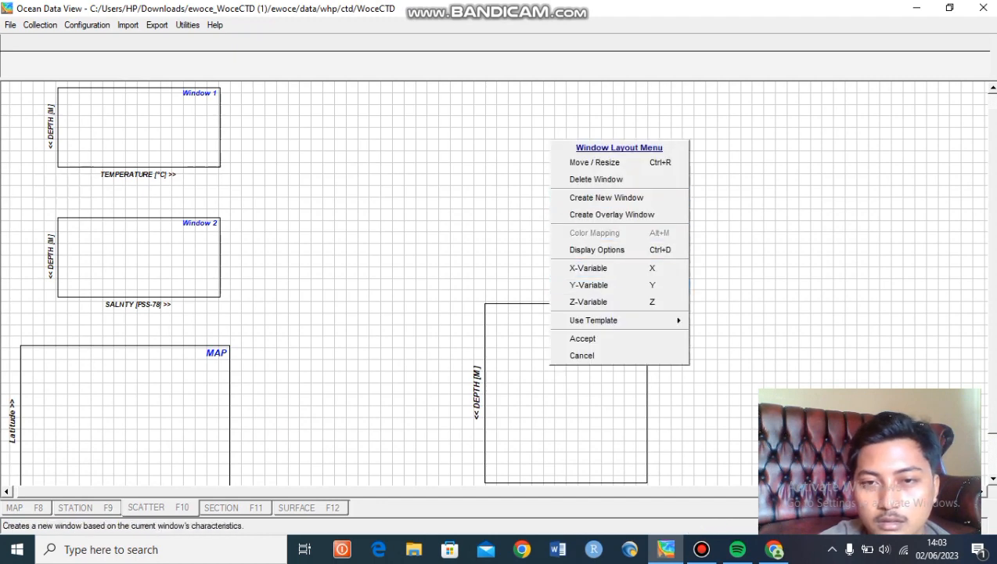
click(596, 179)
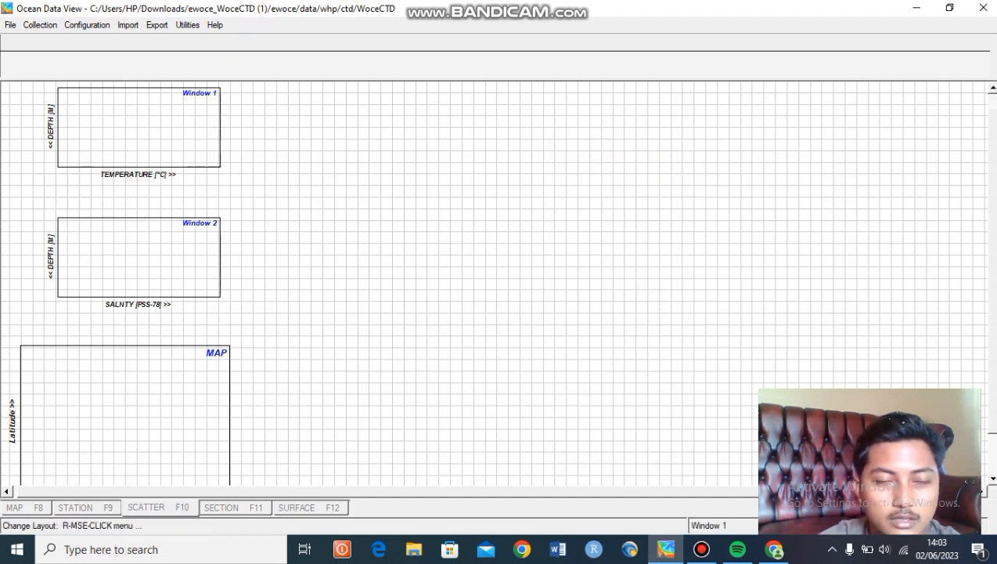
Move the temperature window into the free space beside the map and enlarge it to a tall portrait plot
right_click(204, 128)
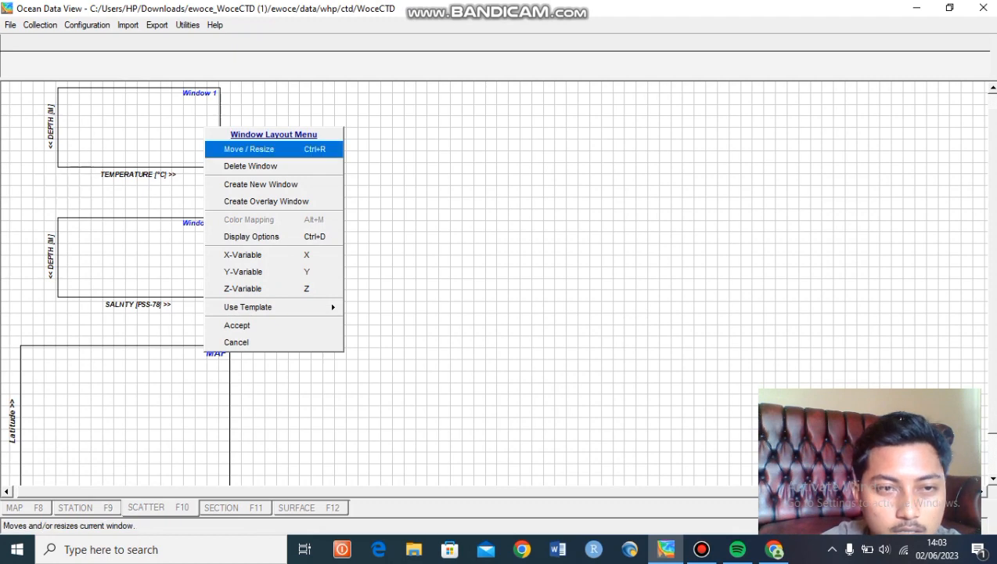
click(249, 149)
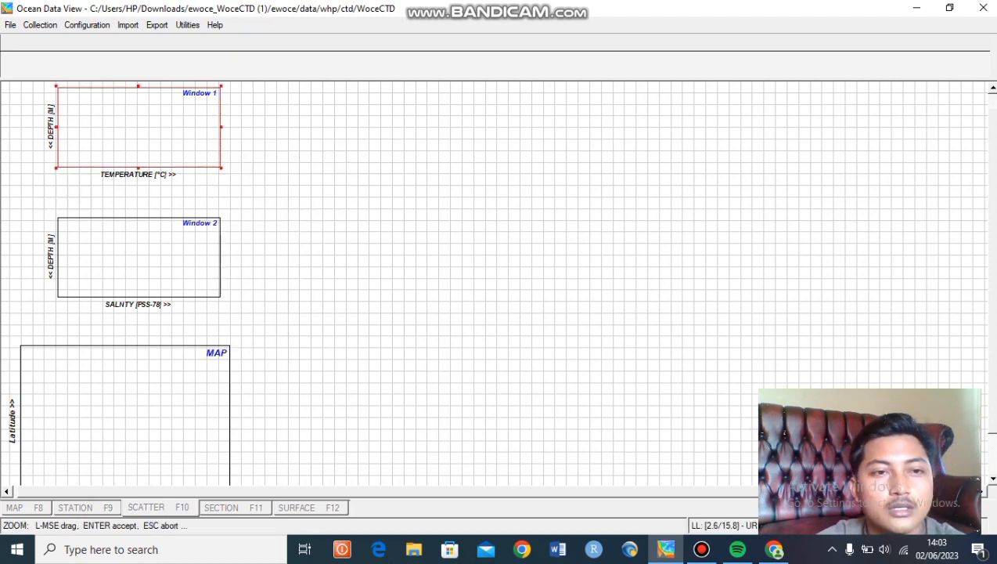
drag(139, 126, 379, 311)
drag(379, 271, 378, 187)
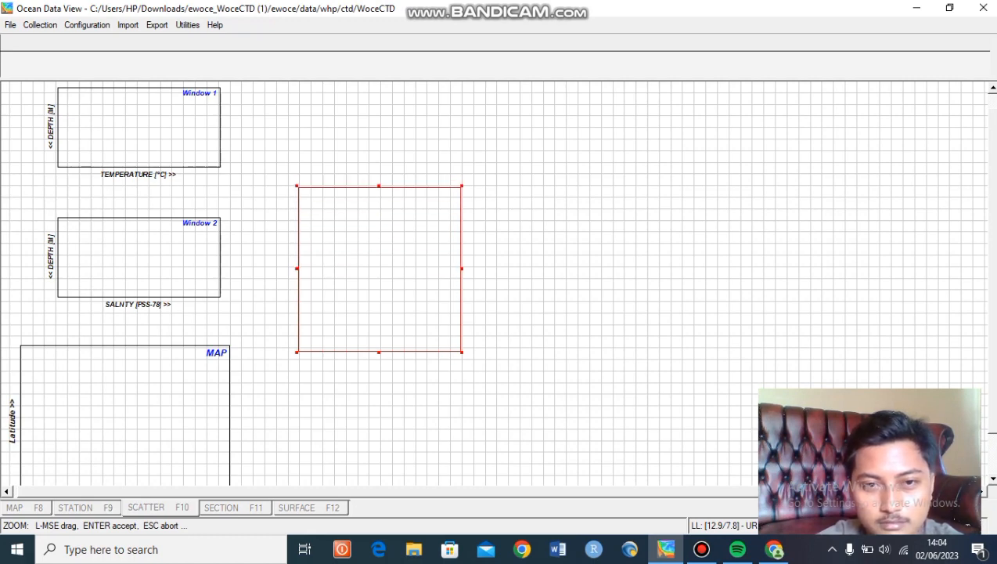
drag(462, 269, 508, 268)
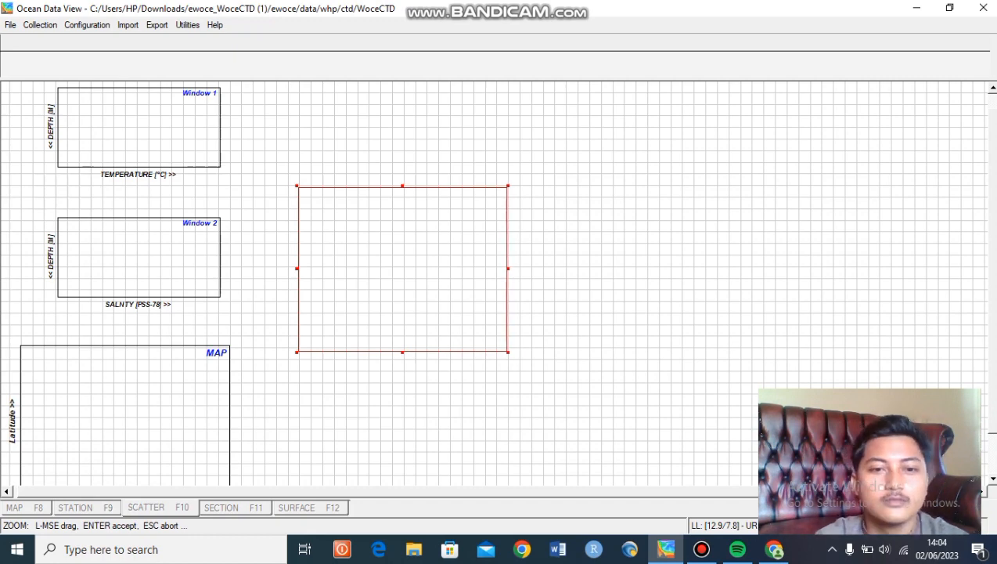
drag(403, 352, 402, 449)
key(Return)
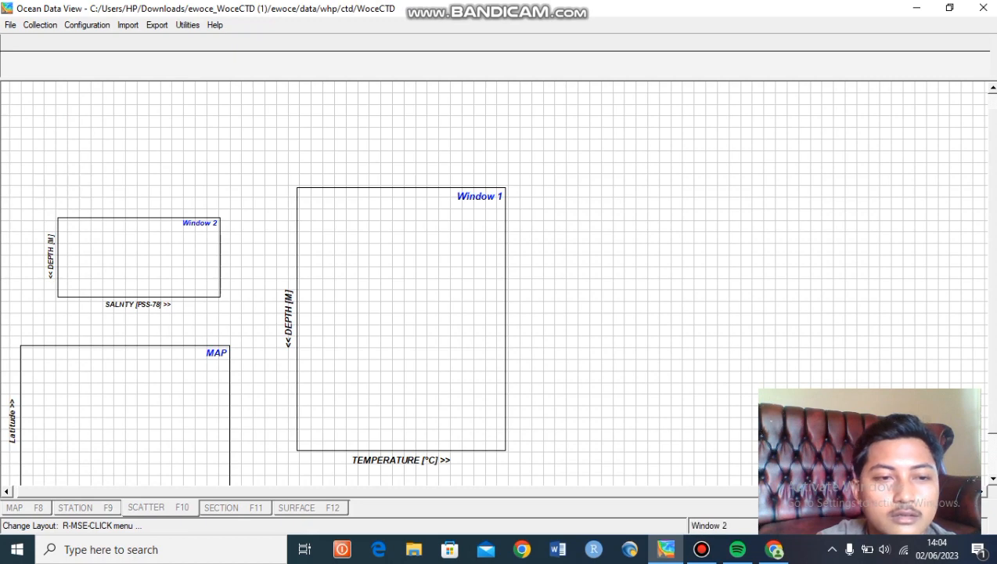
Move the salinity window beside the temperature window, enlarge it to about the same height with its lower-left corner at about 24.3/3.5, and accept the layout
right_click(141, 264)
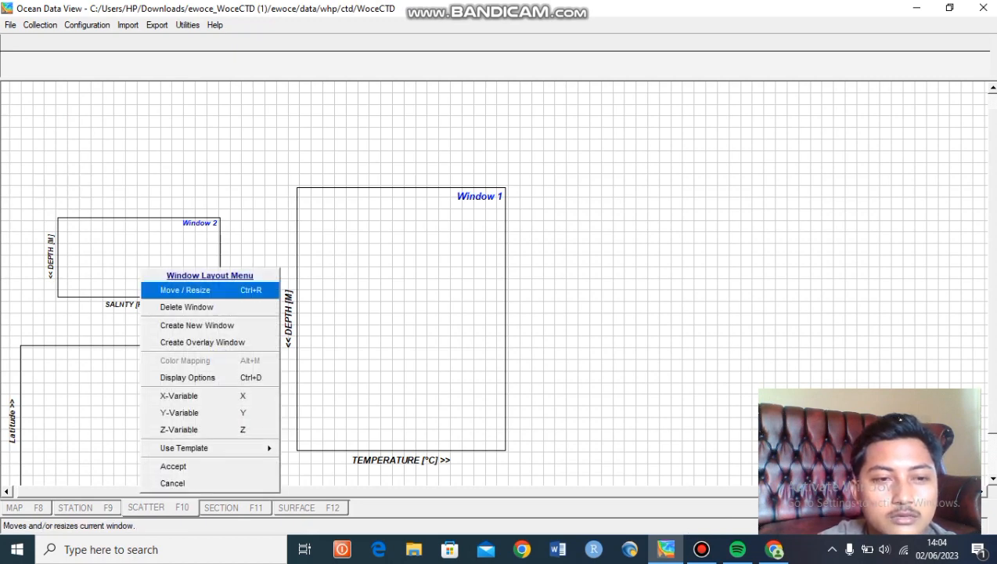
click(188, 288)
drag(138, 257, 644, 226)
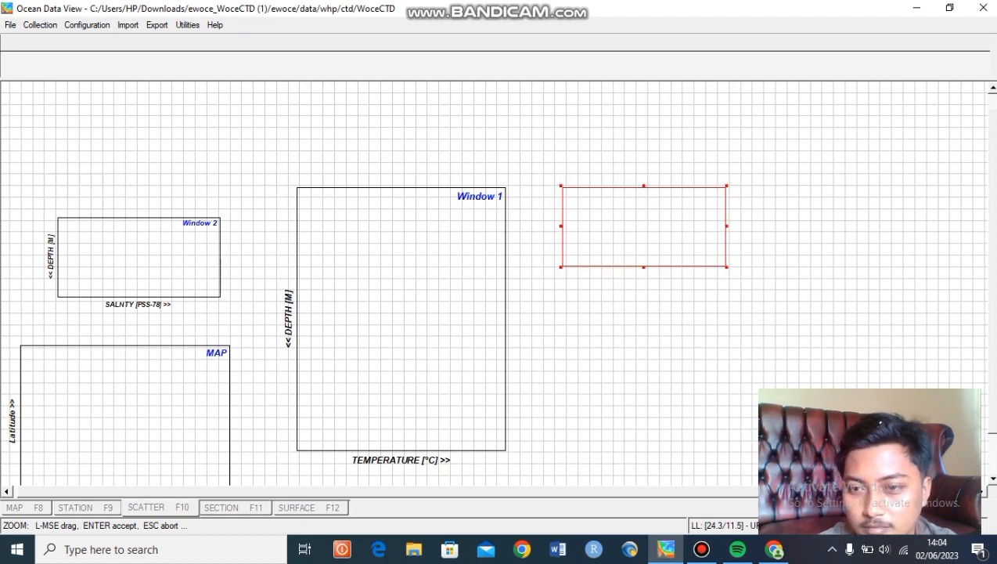
drag(728, 226, 789, 225)
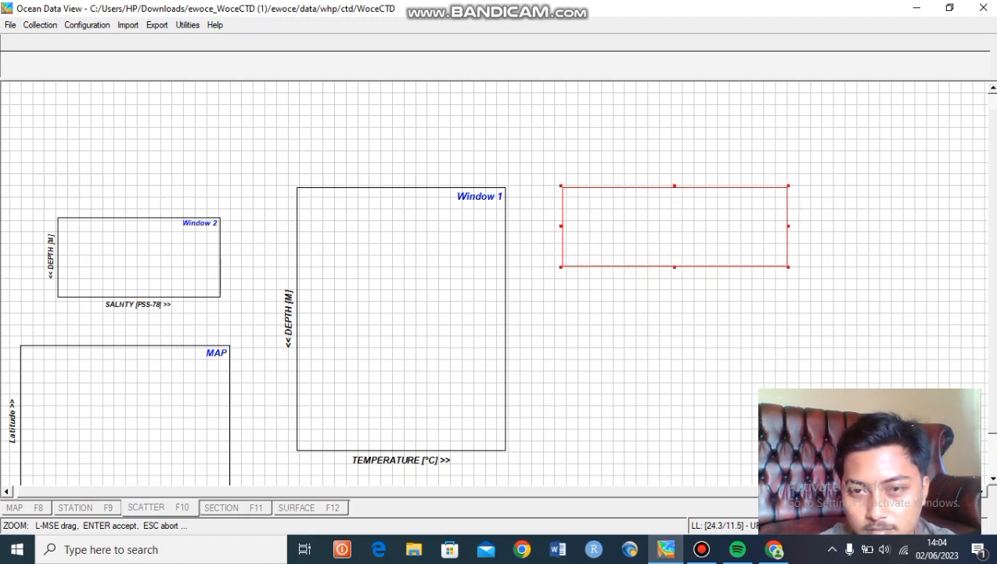
drag(675, 267, 675, 452)
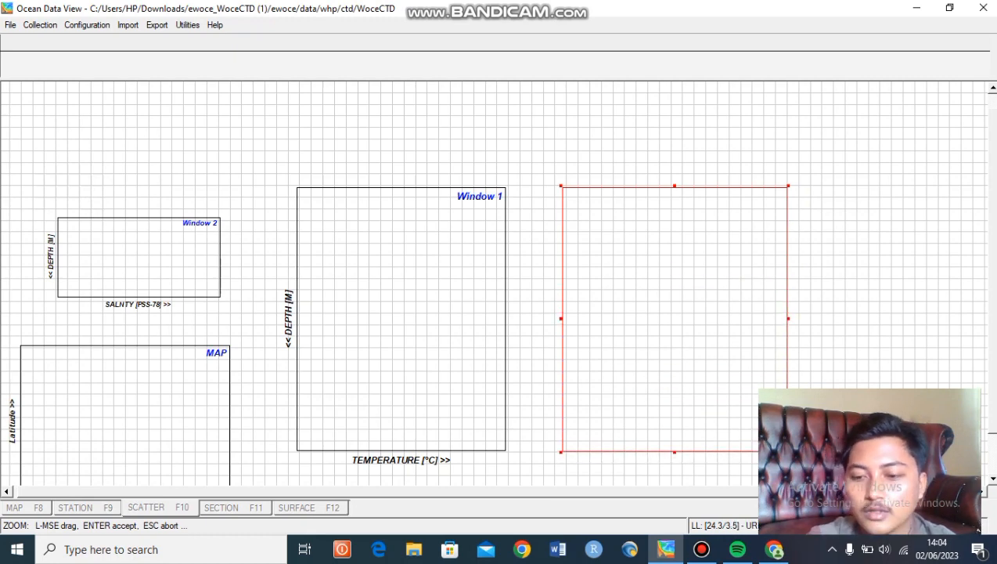
key(Return)
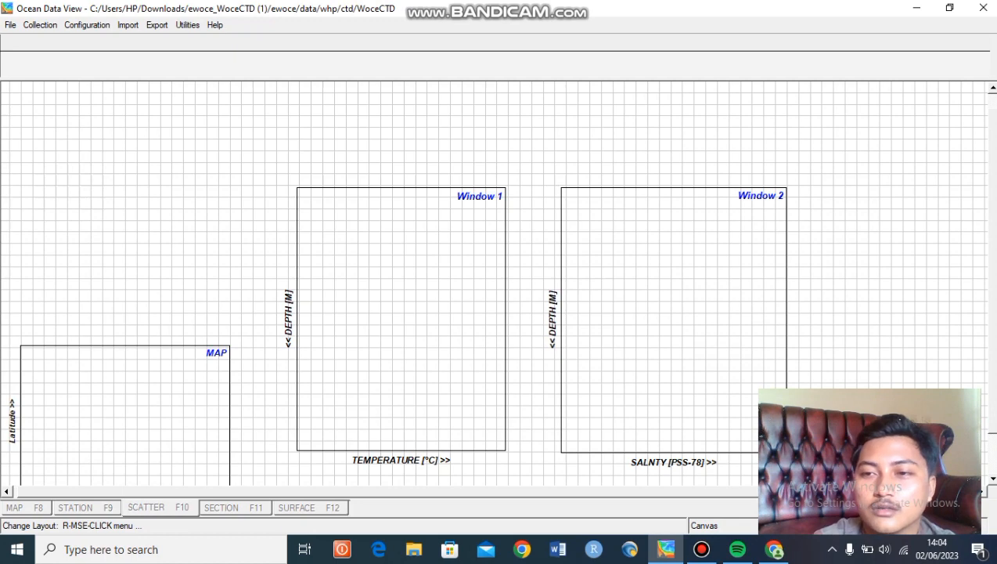
right_click(799, 207)
mouse_move(862, 386)
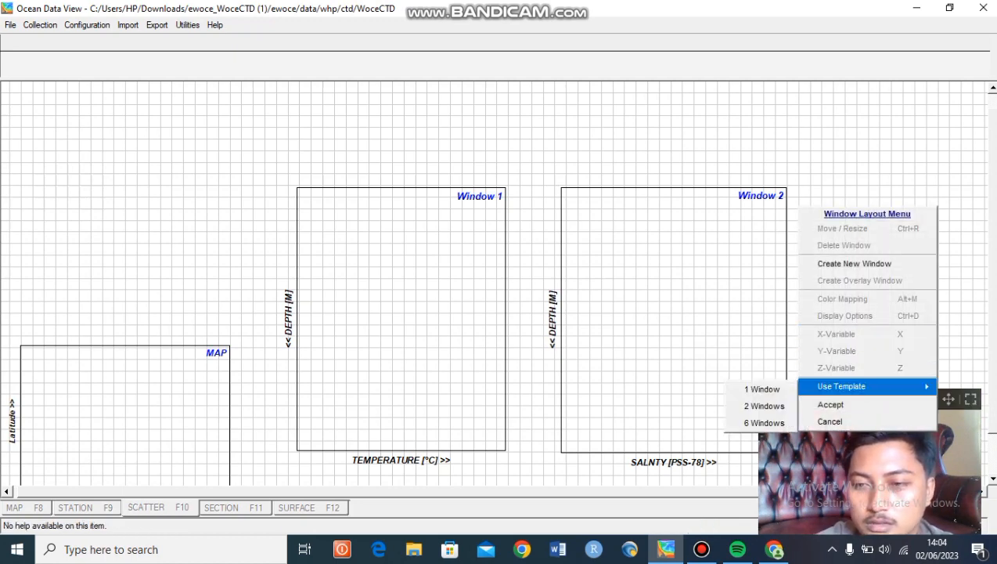
click(830, 404)
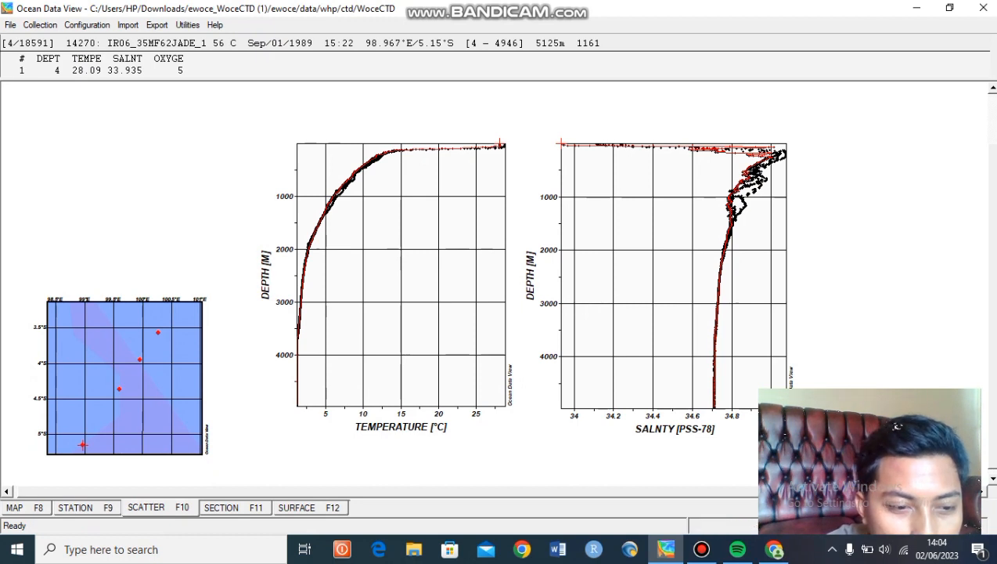
Switch to the station view and inspect the four stations on the map one after another, from northeast to southwest
key(F9)
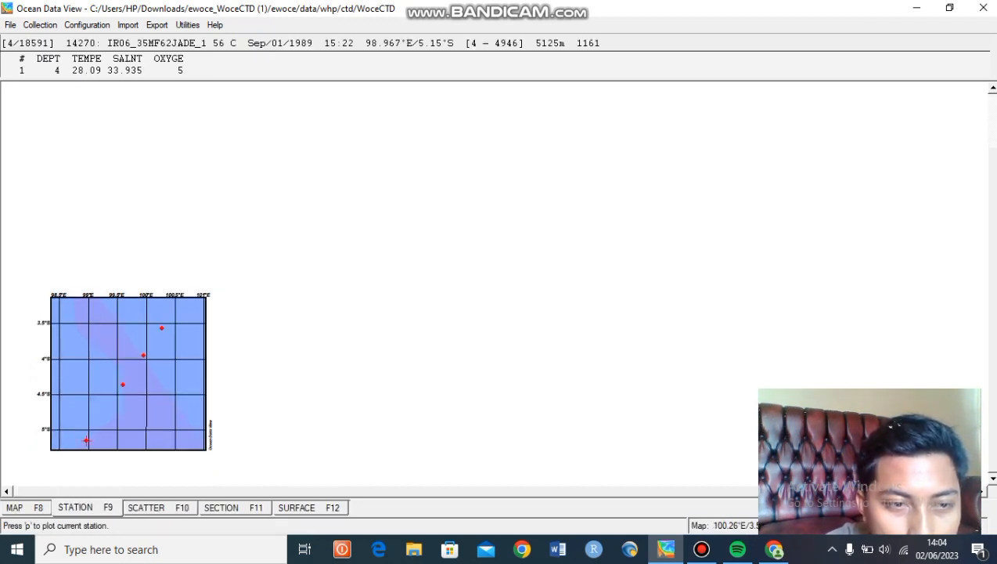
click(161, 328)
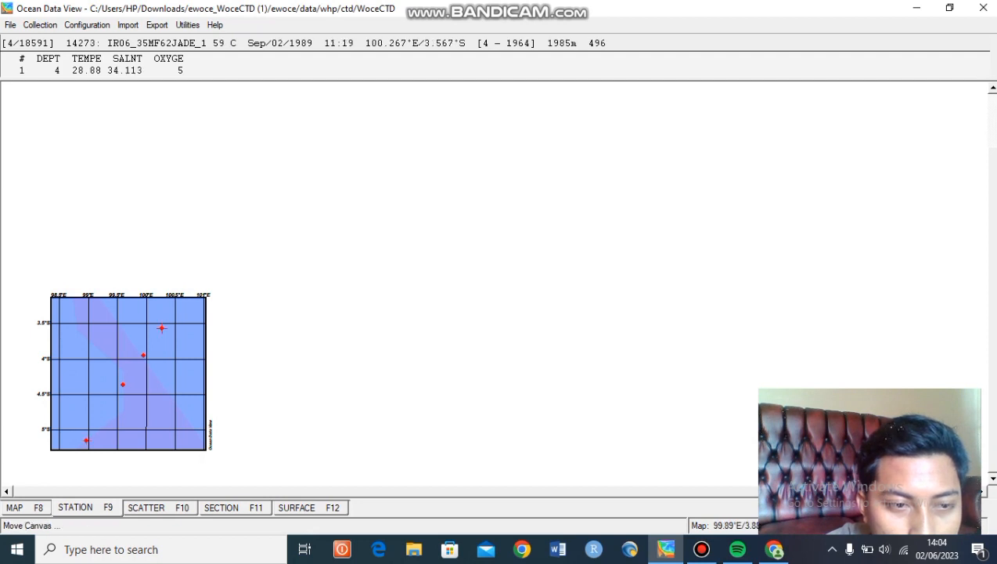
click(142, 354)
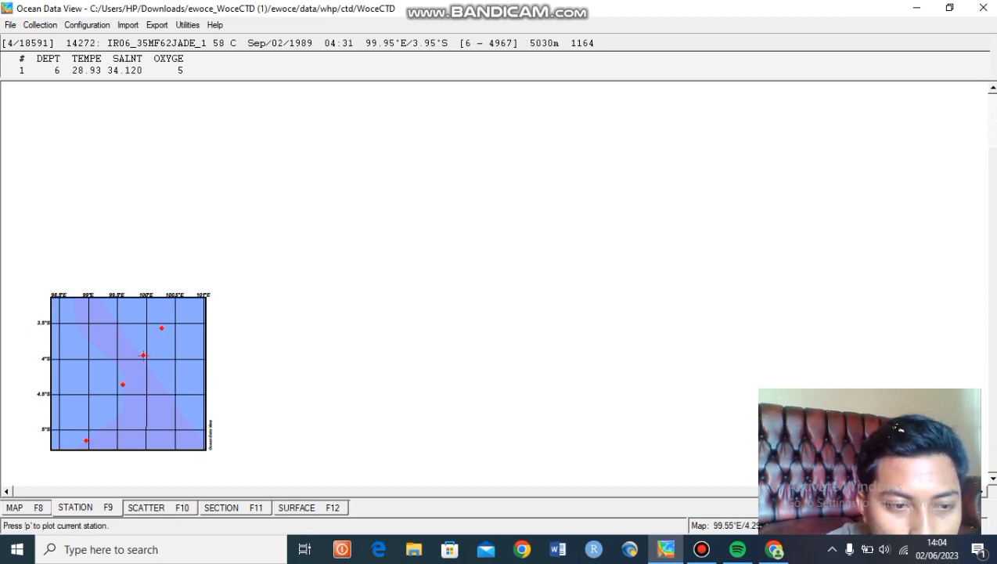
click(123, 383)
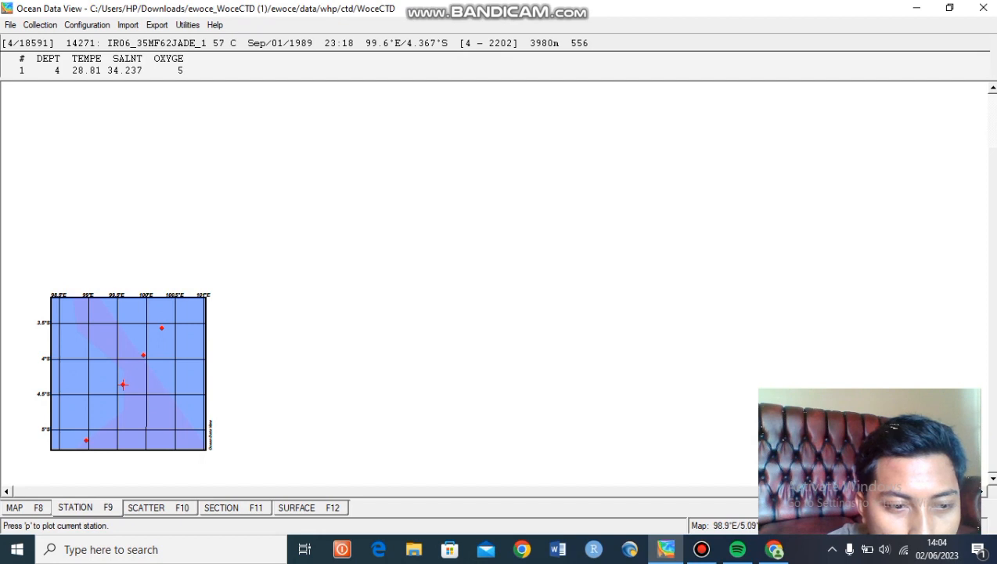
click(86, 440)
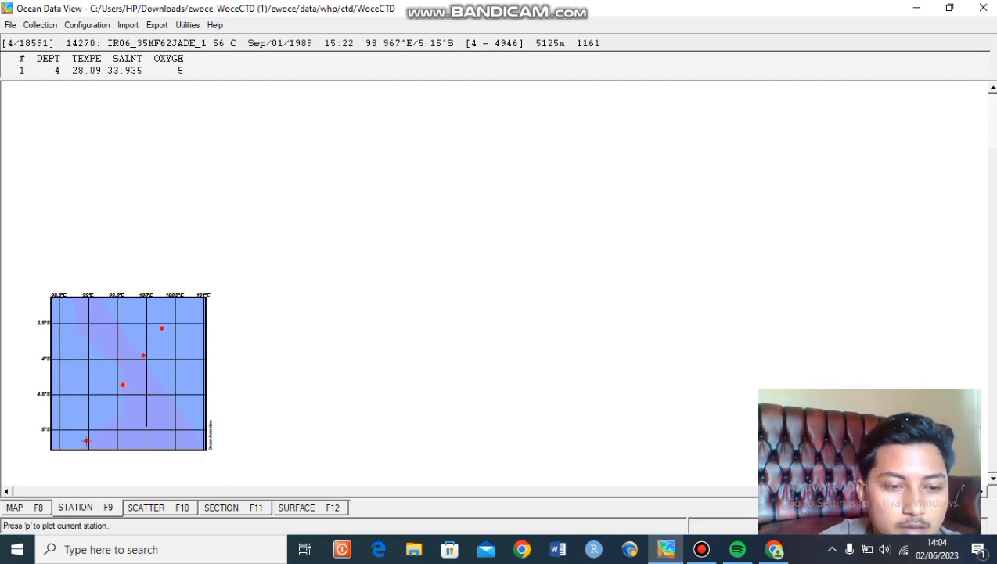
Return to the scatter plots and set TEMPERATURE [°C] as the Z-variable of the temperature plot
key(F10)
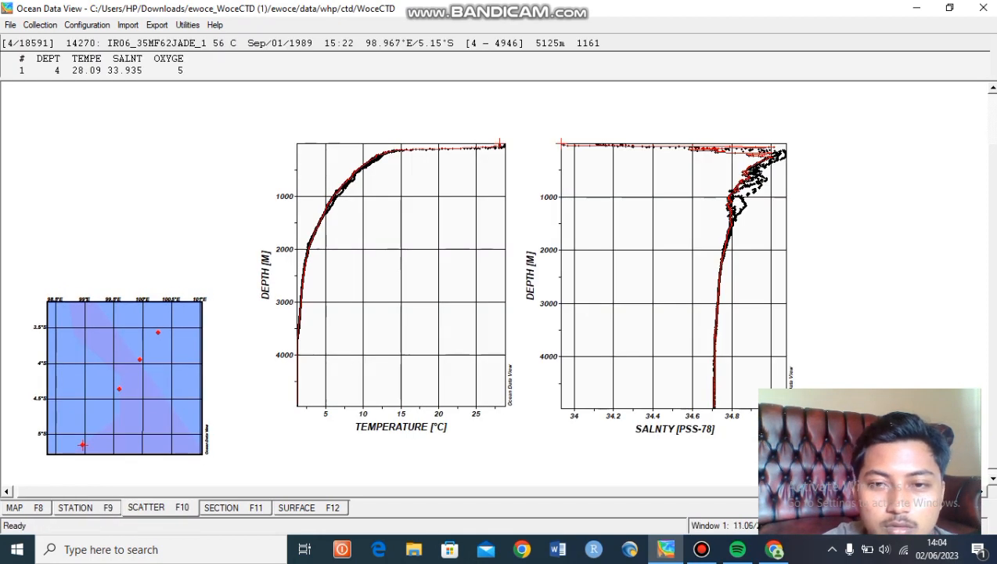
right_click(373, 302)
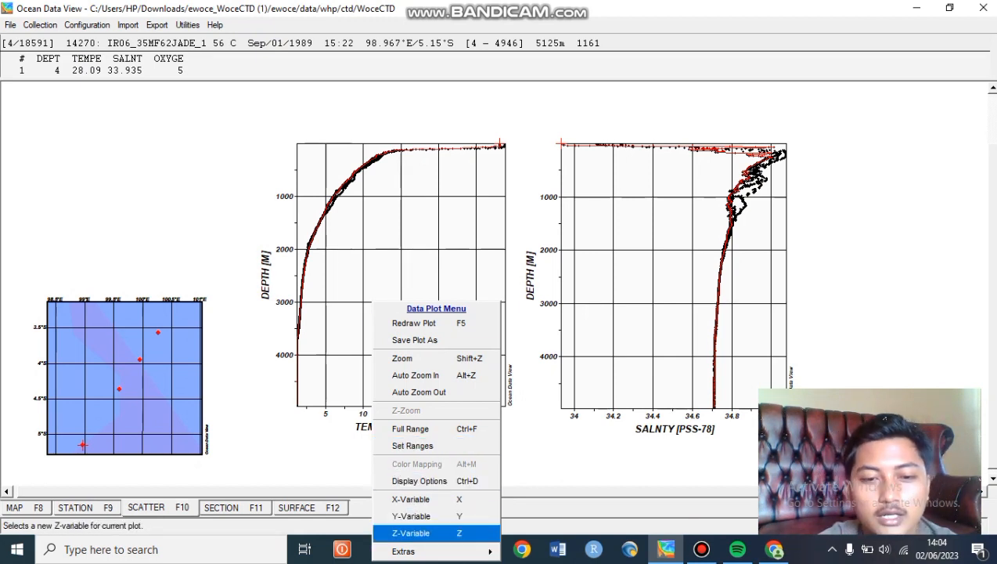
click(415, 533)
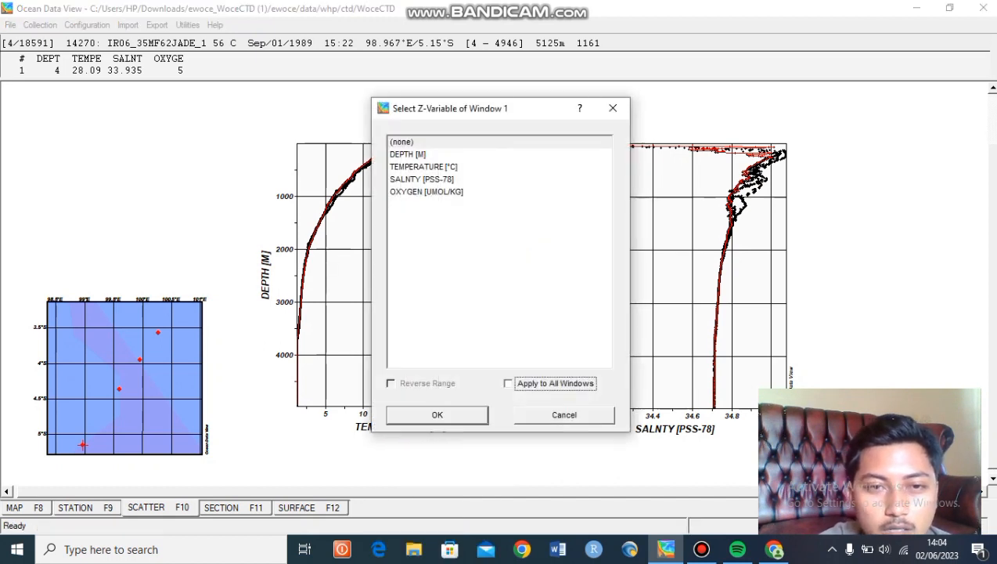
click(423, 167)
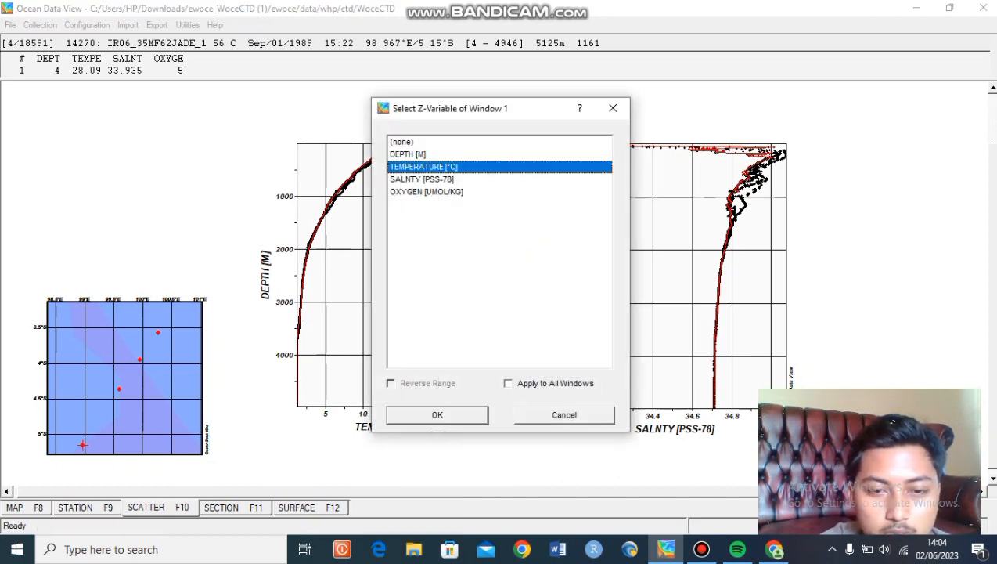
click(437, 415)
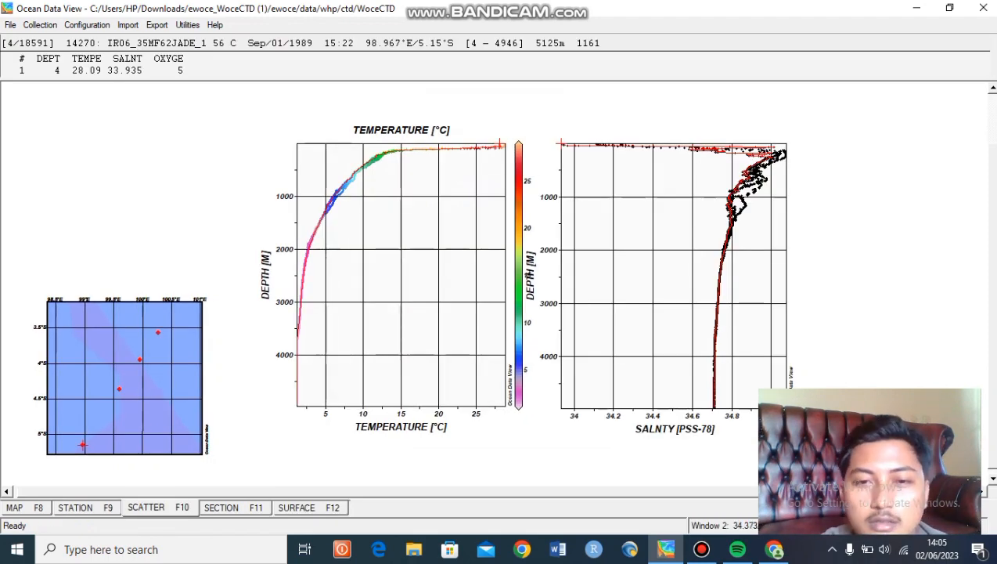
Set SALNTY [PSS-78] as the Z-variable of the salinity plot
right_click(651, 228)
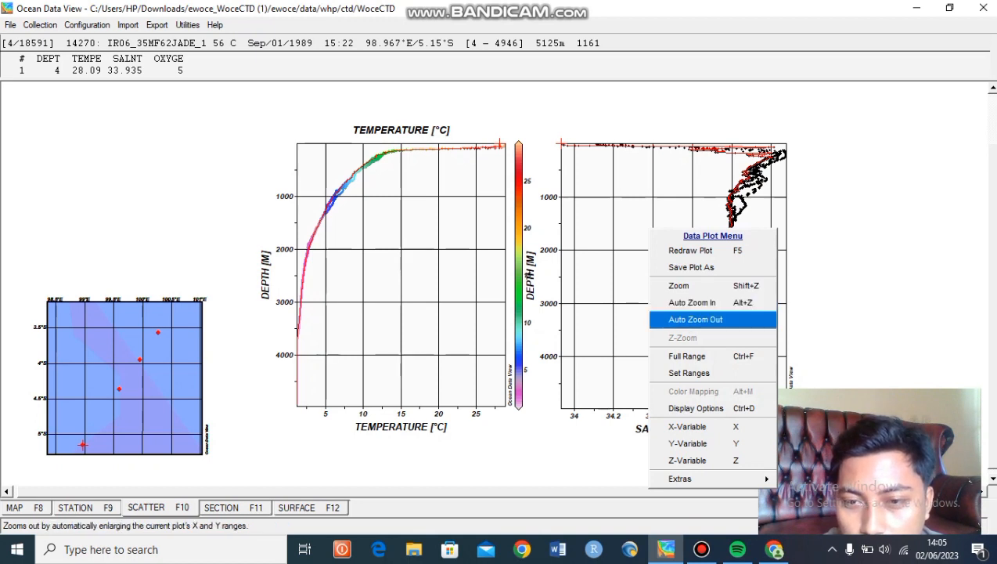
click(687, 461)
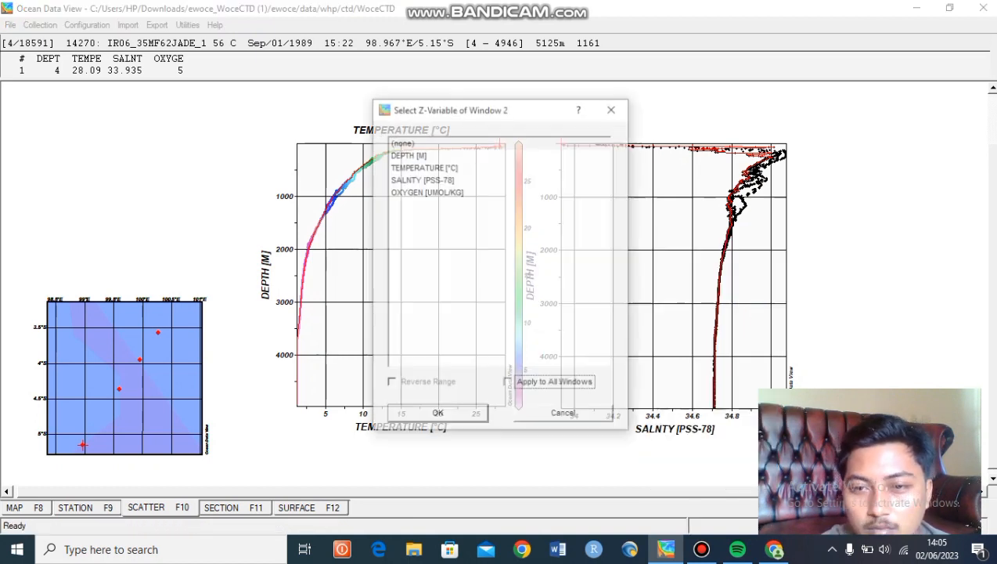
click(423, 180)
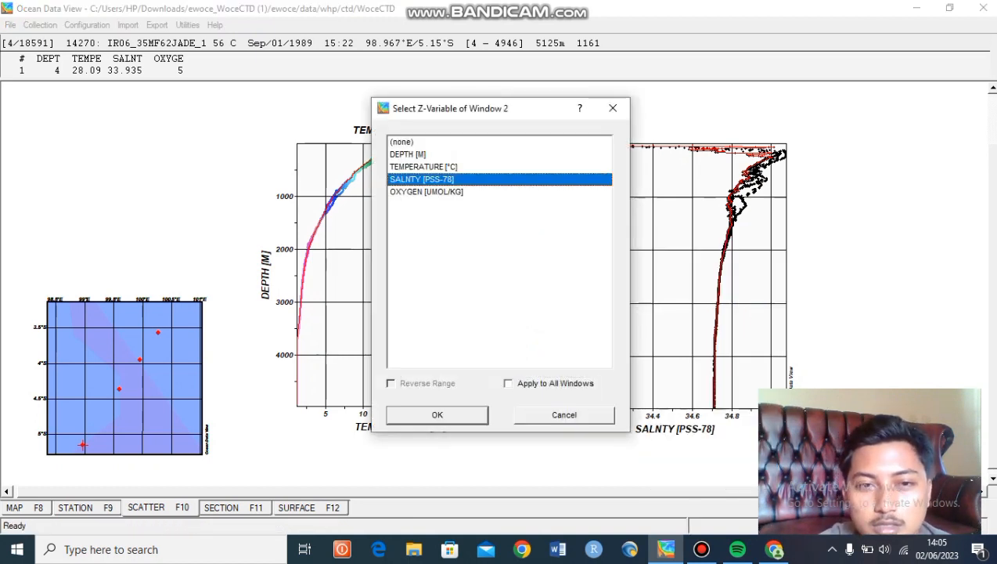
click(437, 414)
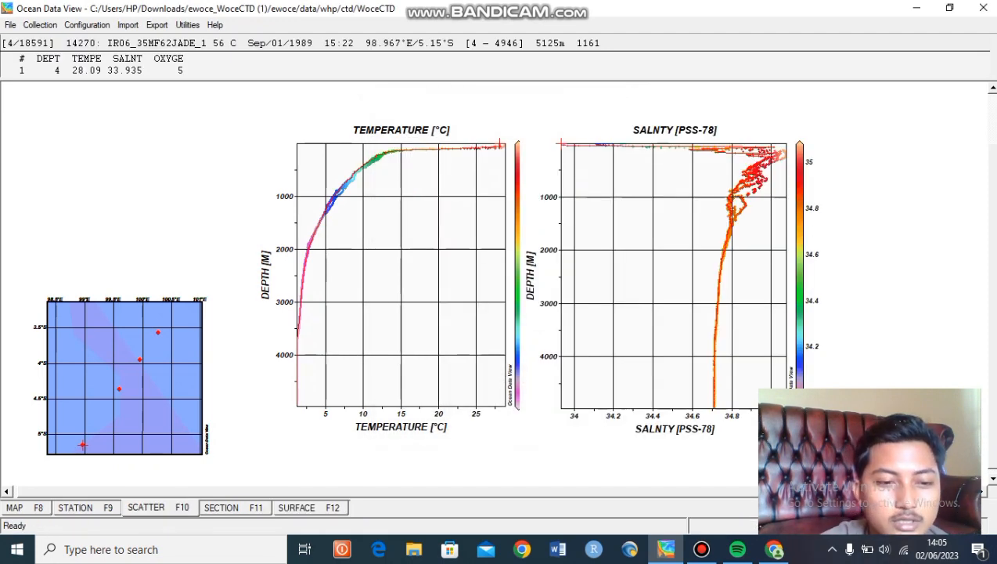
Define a section whose spine runs through the four stations from northeast to southwest, and accept its characteristics unchanged
key(F11)
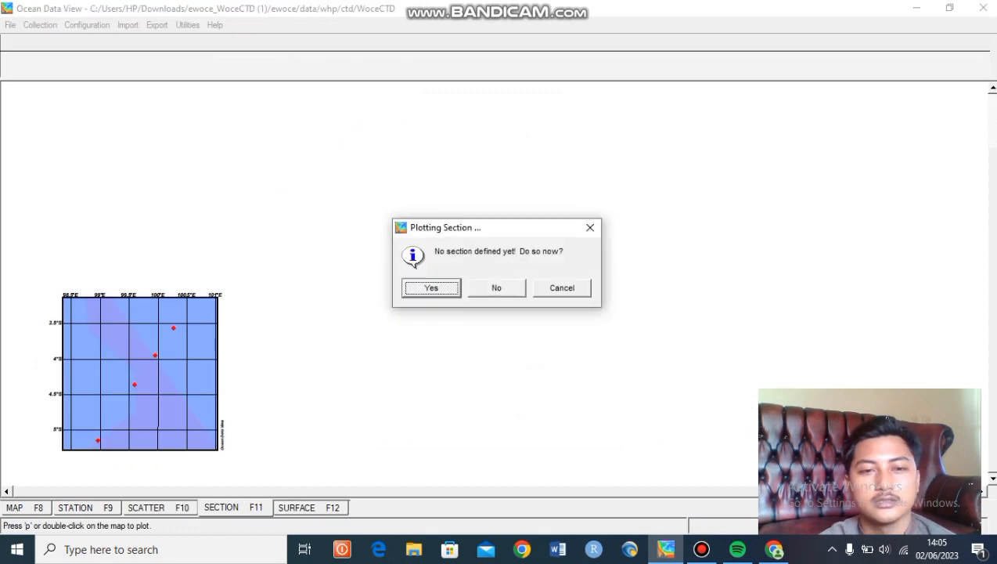
click(431, 288)
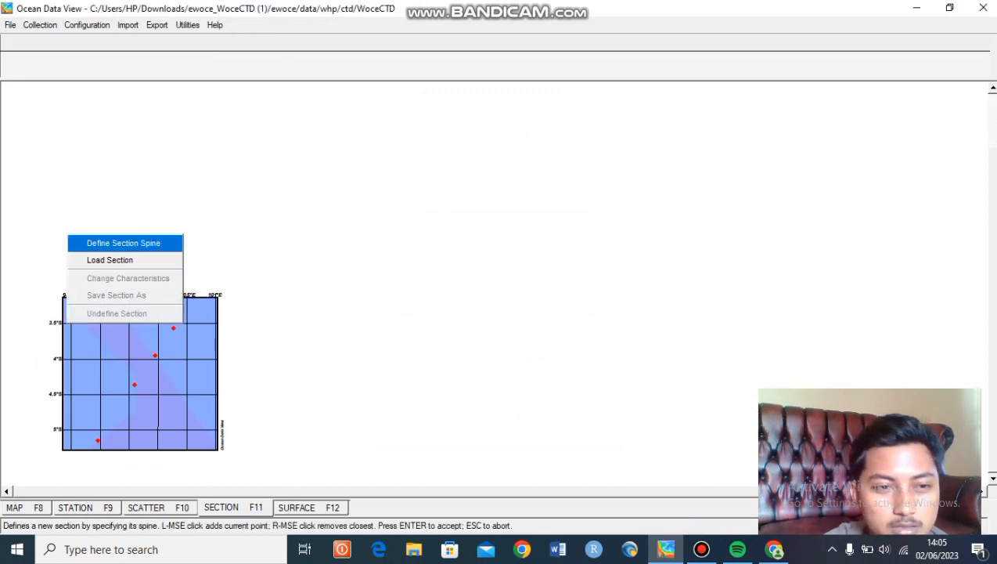
click(124, 244)
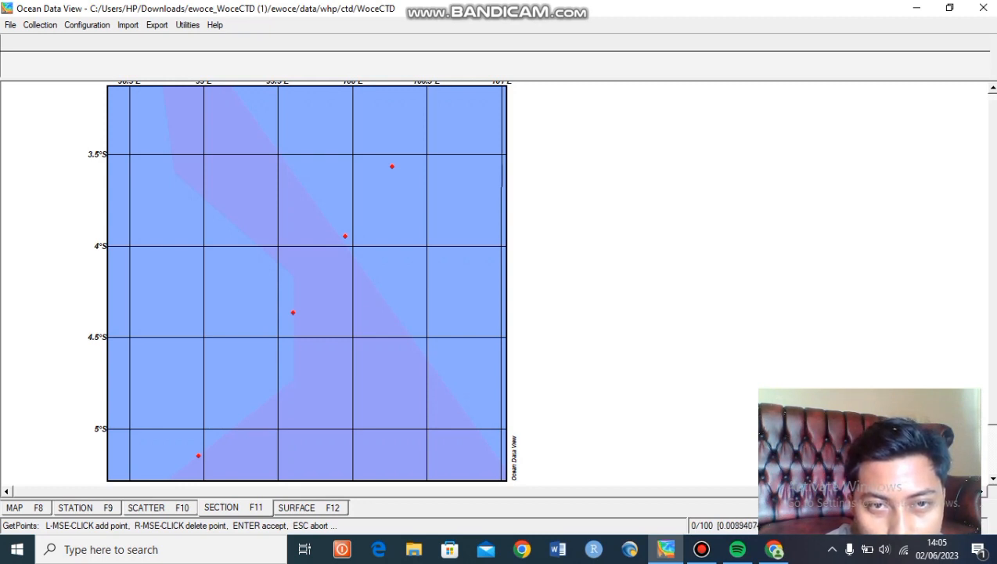
click(393, 166)
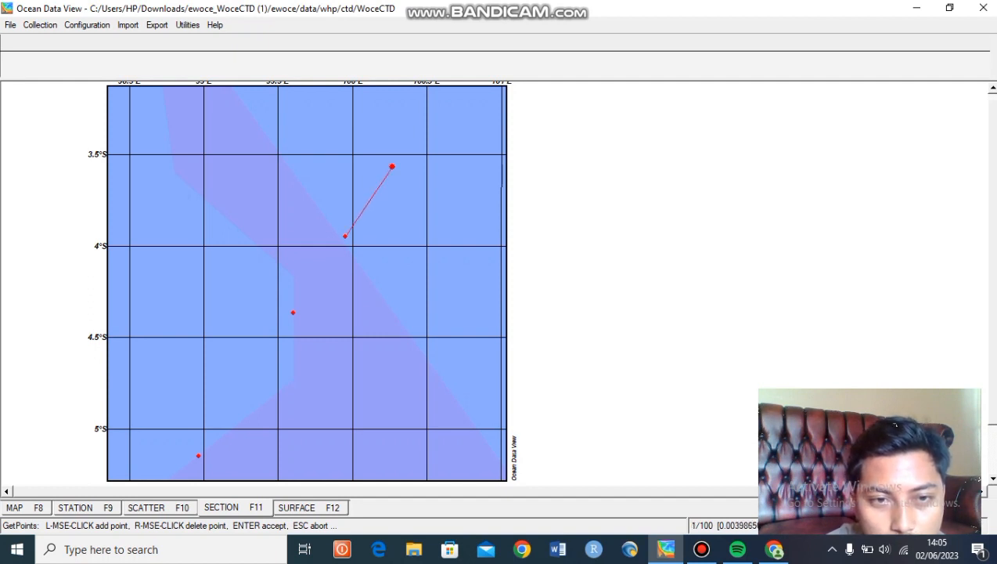
click(346, 236)
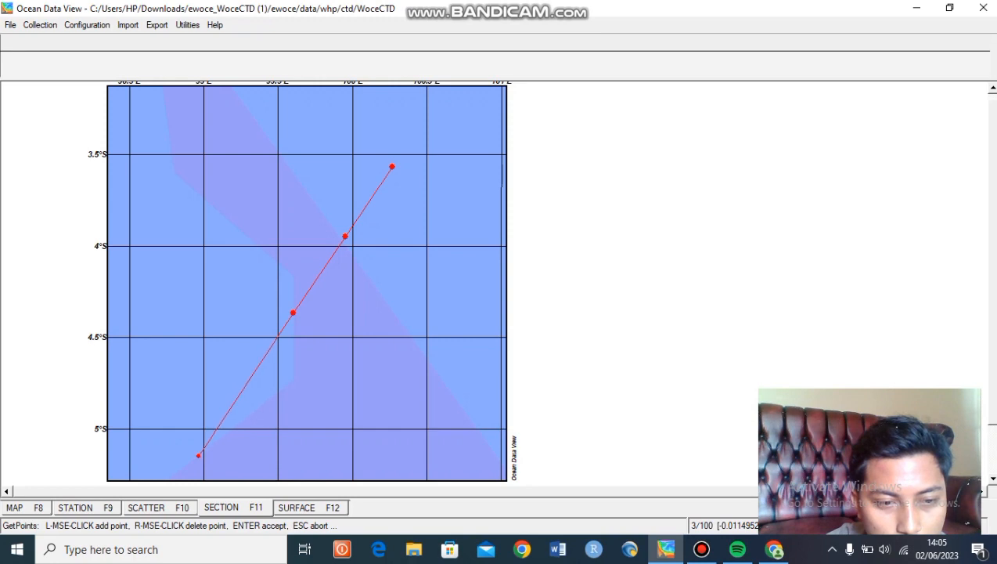
click(199, 455)
key(Return)
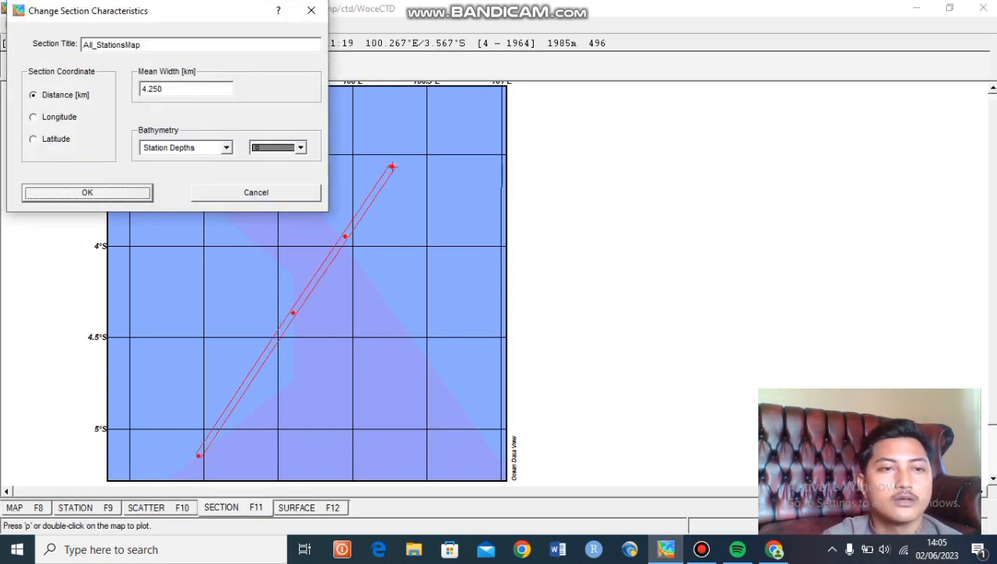
key(Return)
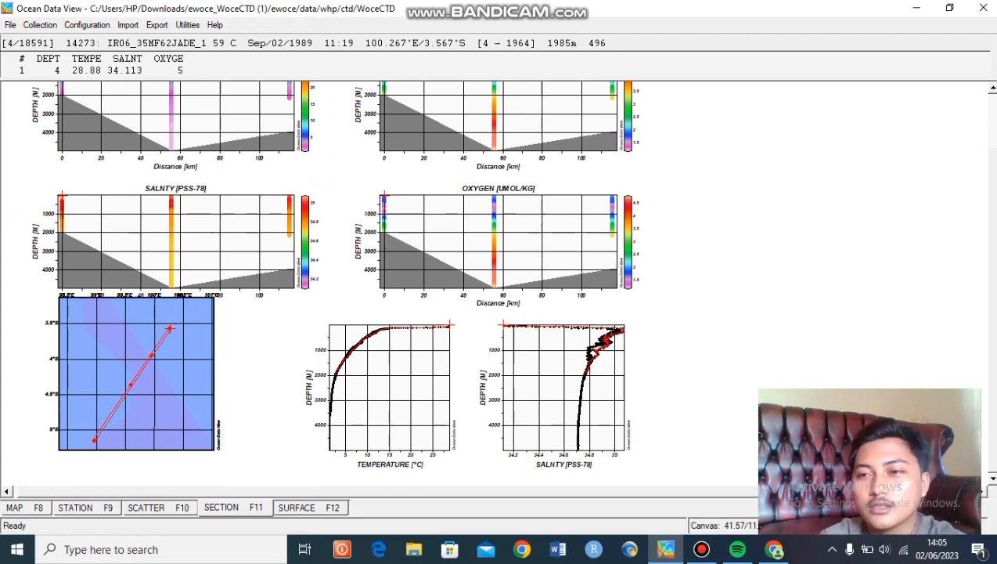
Open the section view's window layout for editing and delete both OXYGEN [UMOL/KG] section windows
scroll(336, 282, up, 1)
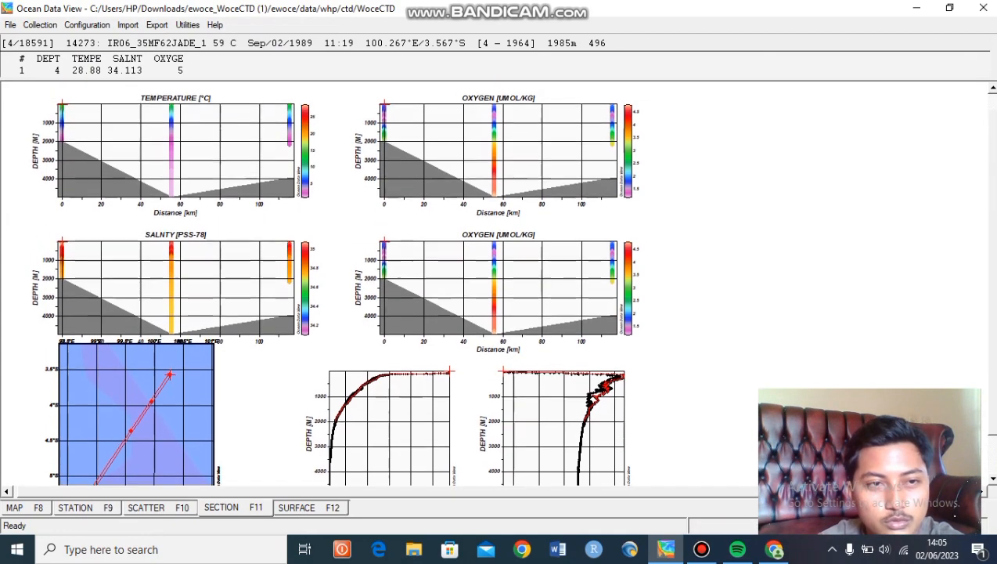
scroll(336, 281, down, 1)
scroll(512, 284, down, 1)
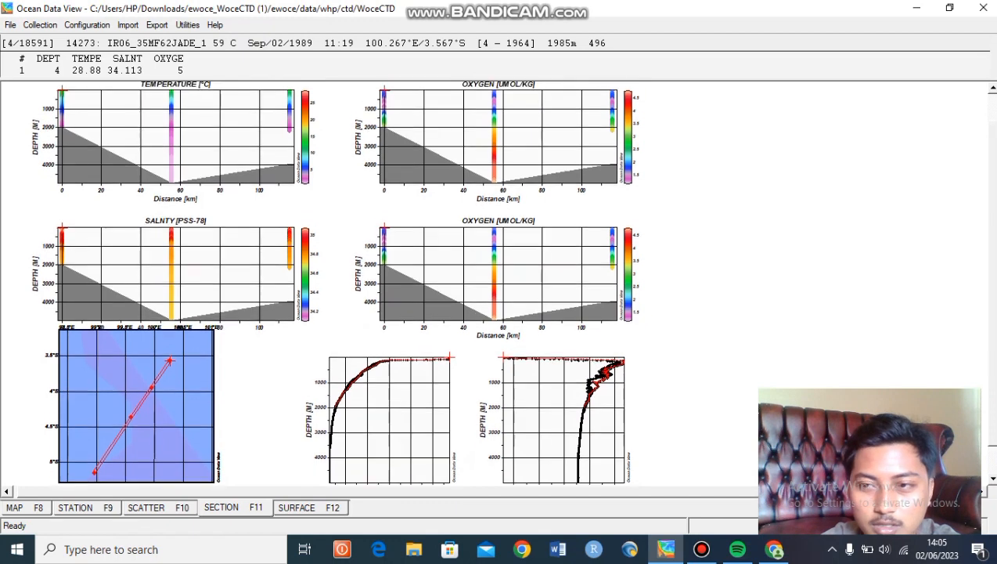
right_click(767, 236)
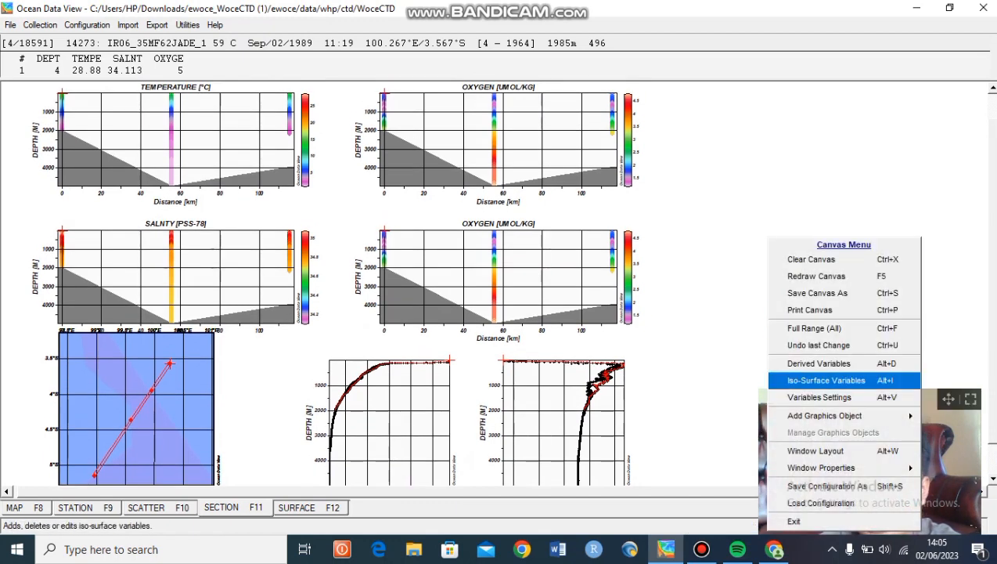
click(816, 451)
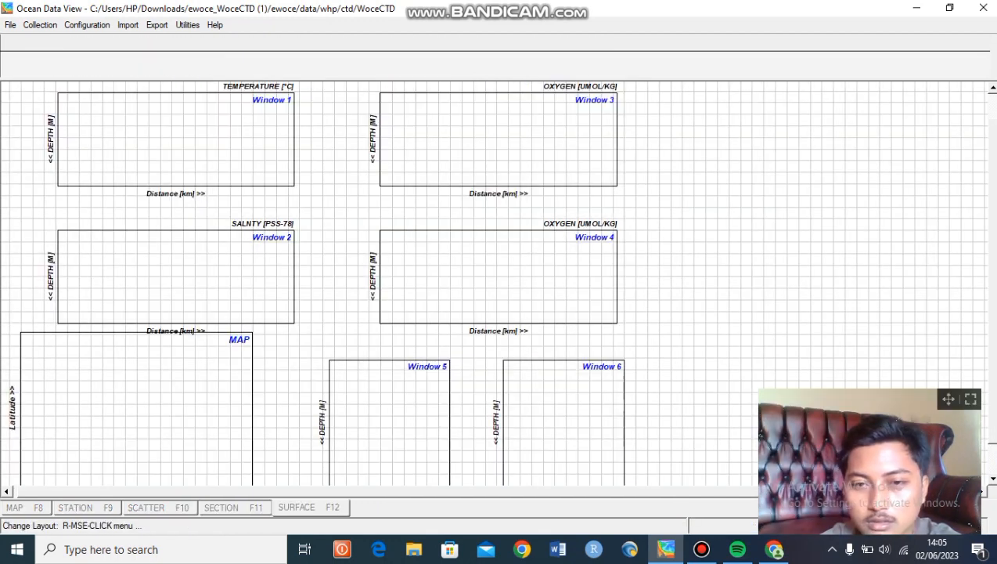
right_click(510, 144)
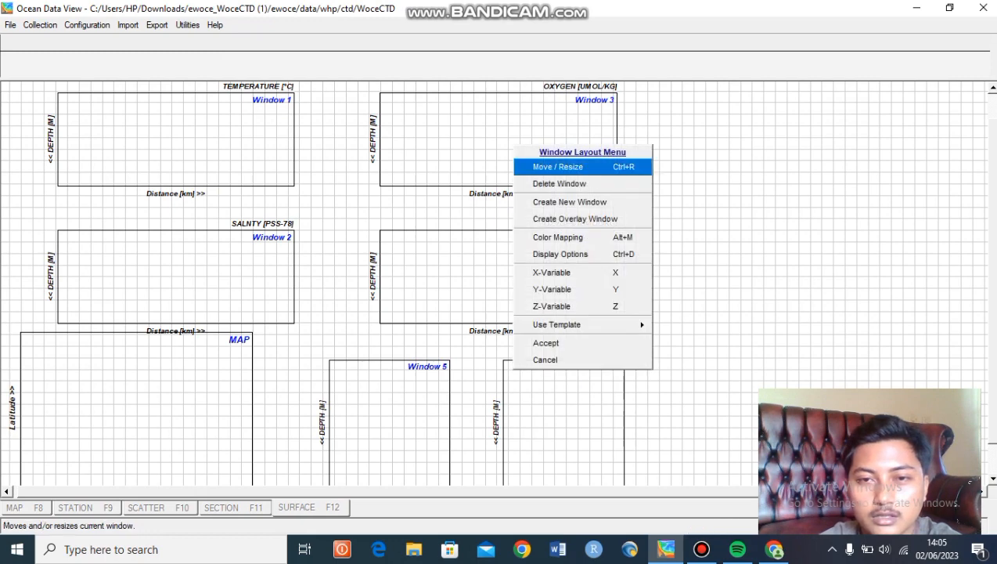
click(548, 184)
right_click(502, 260)
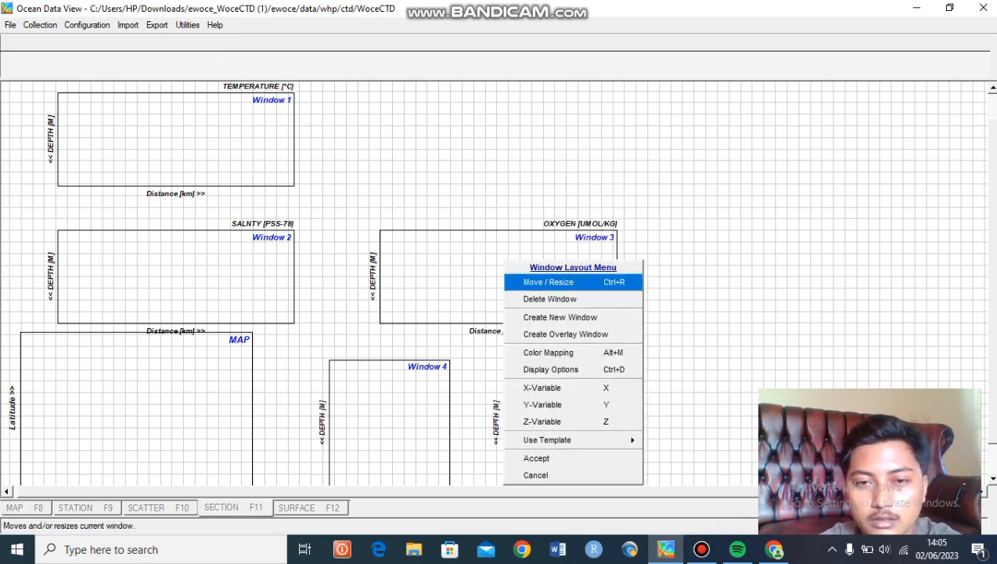
click(540, 296)
Delete the two small profile windows beside the map from the section layout
right_click(402, 191)
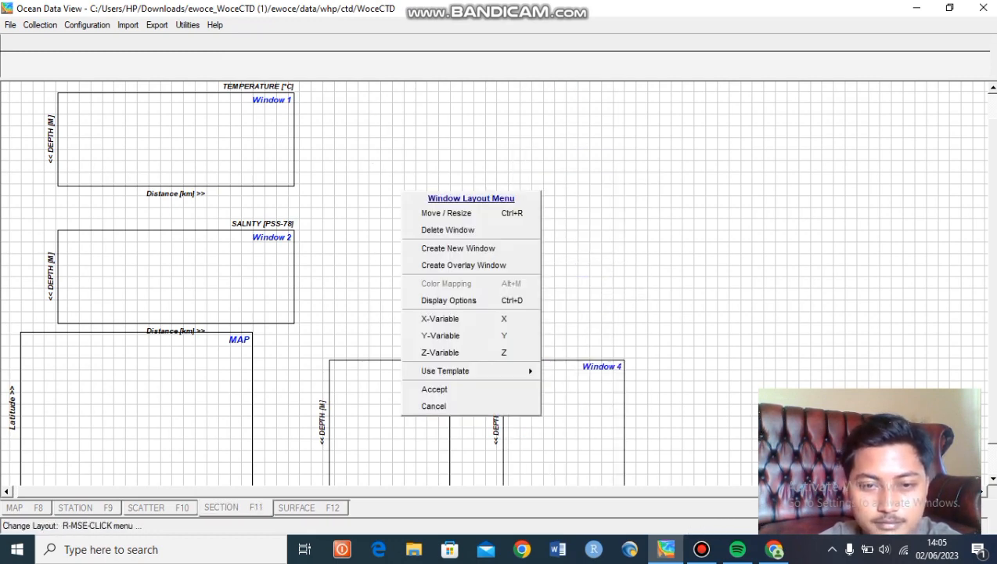
click(448, 229)
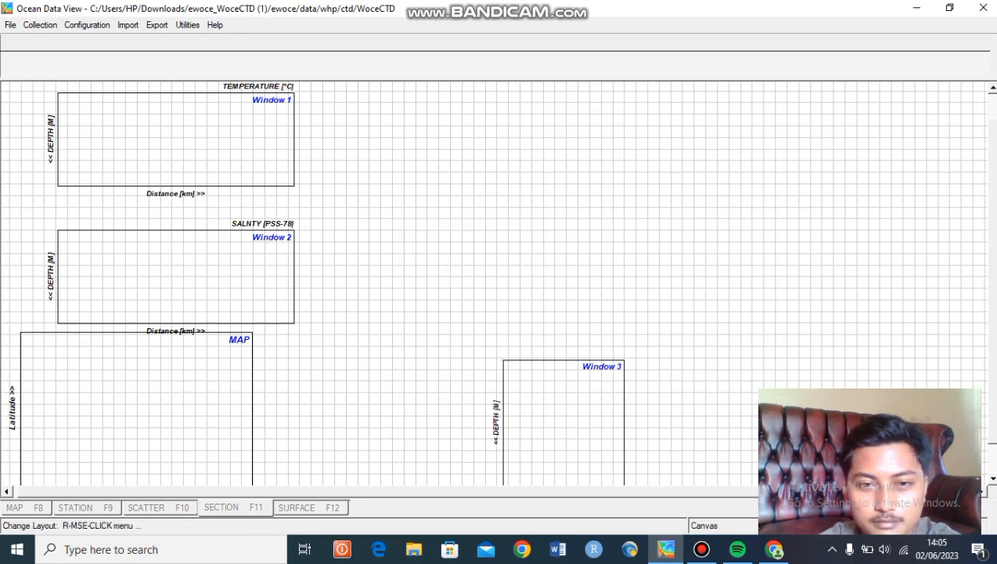
right_click(534, 142)
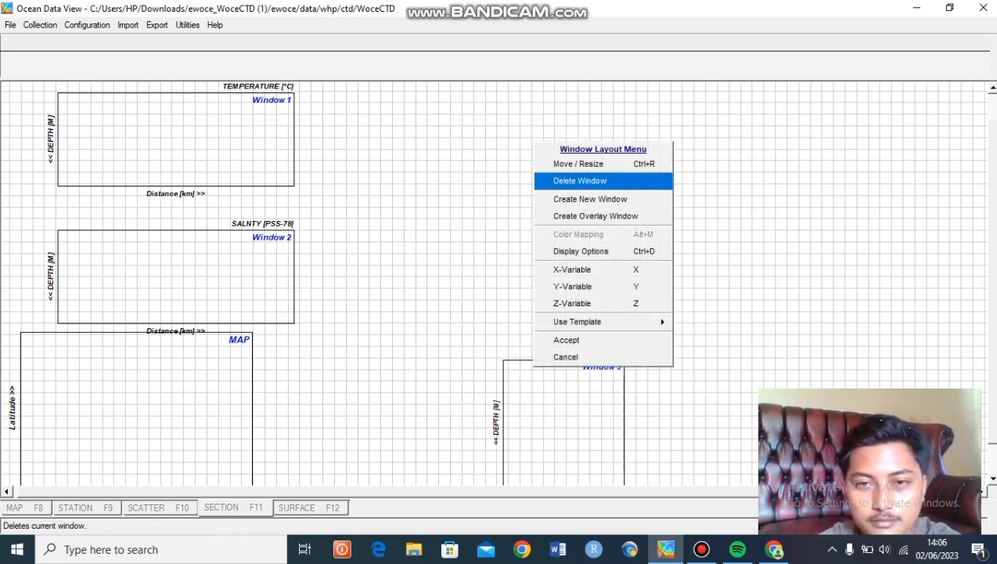
click(579, 180)
Move the temperature section window into the empty area up and east of the map, making it about 70% wider and 45% taller
right_click(177, 130)
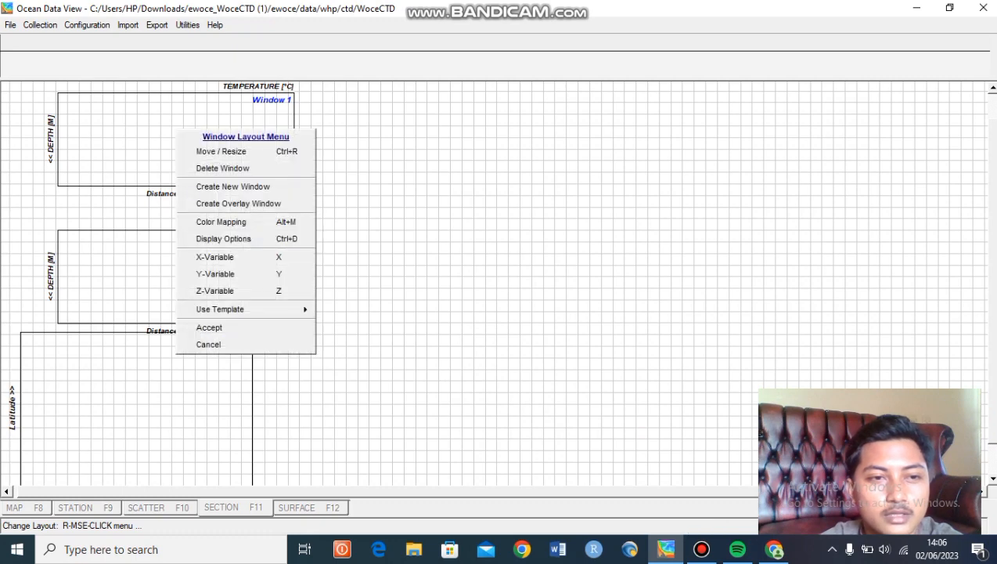
click(221, 151)
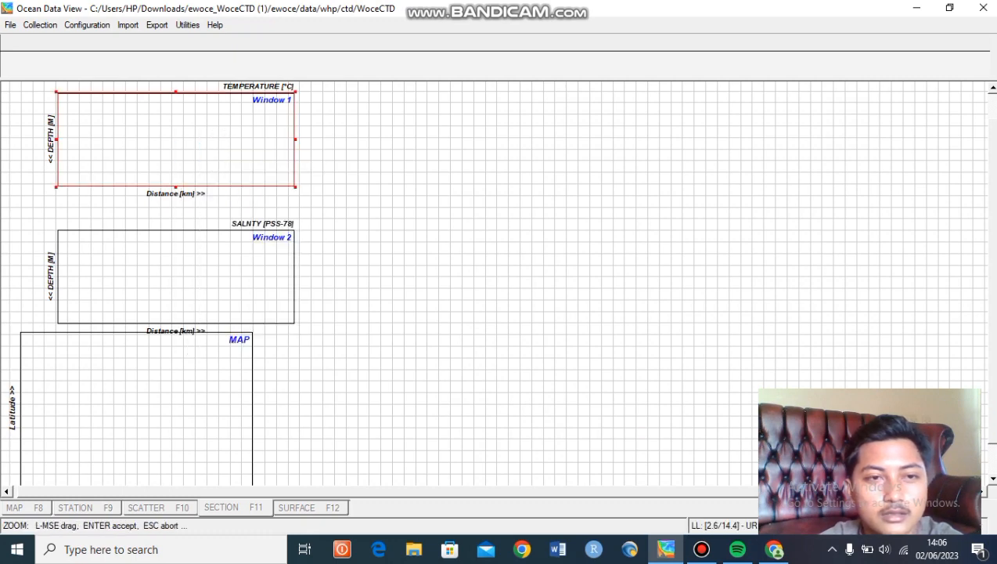
drag(222, 151, 534, 200)
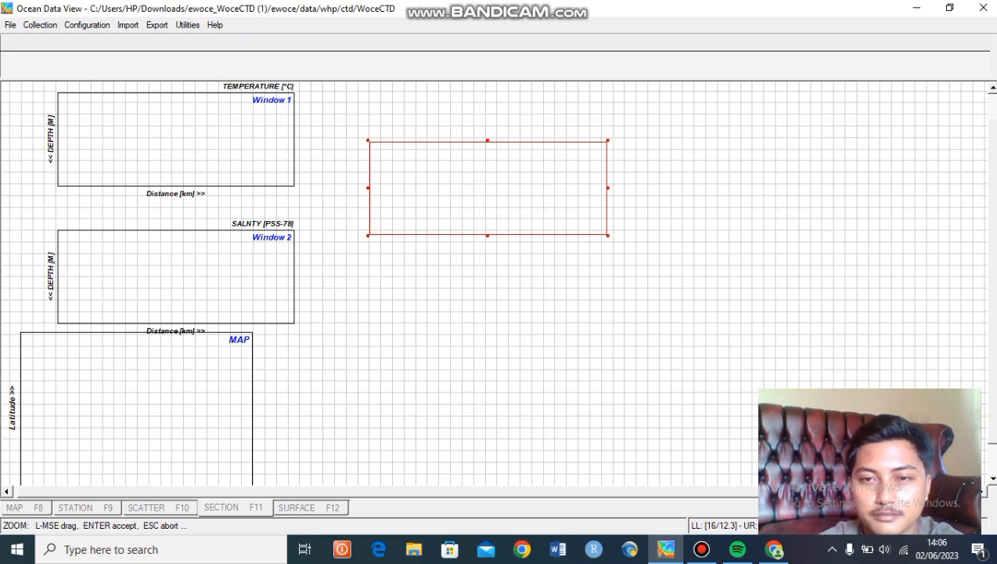
drag(608, 188, 778, 188)
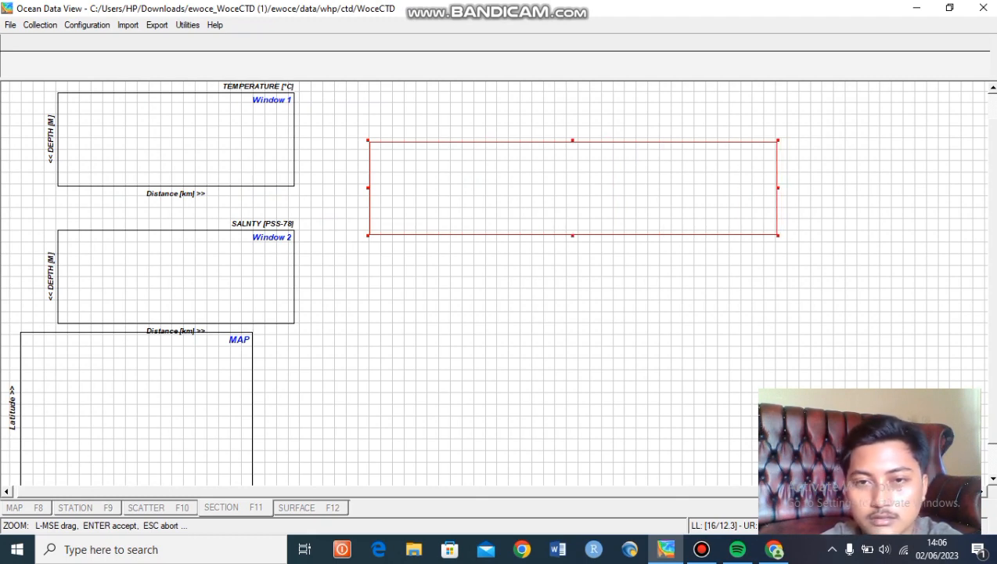
drag(572, 235, 572, 277)
key(Return)
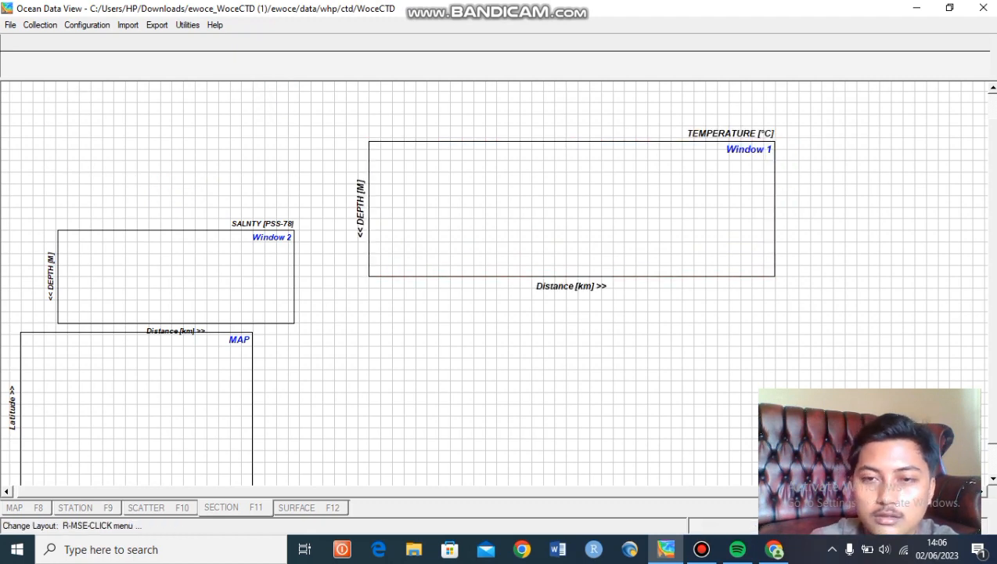
Move the salinity window below the temperature window, enlarge it to about the same size with its lower-left corner at about 16/1.8, and accept the layout
right_click(257, 271)
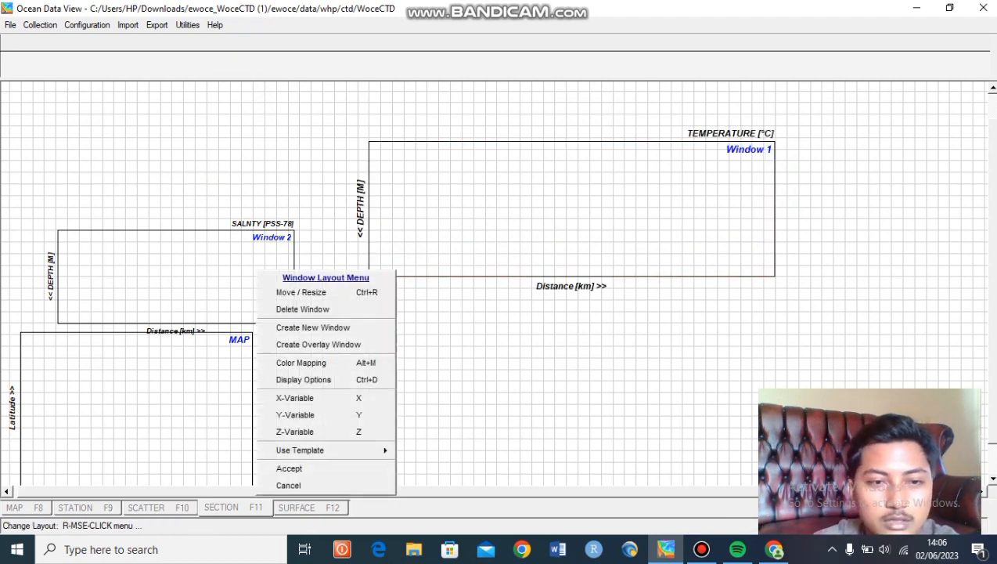
click(304, 292)
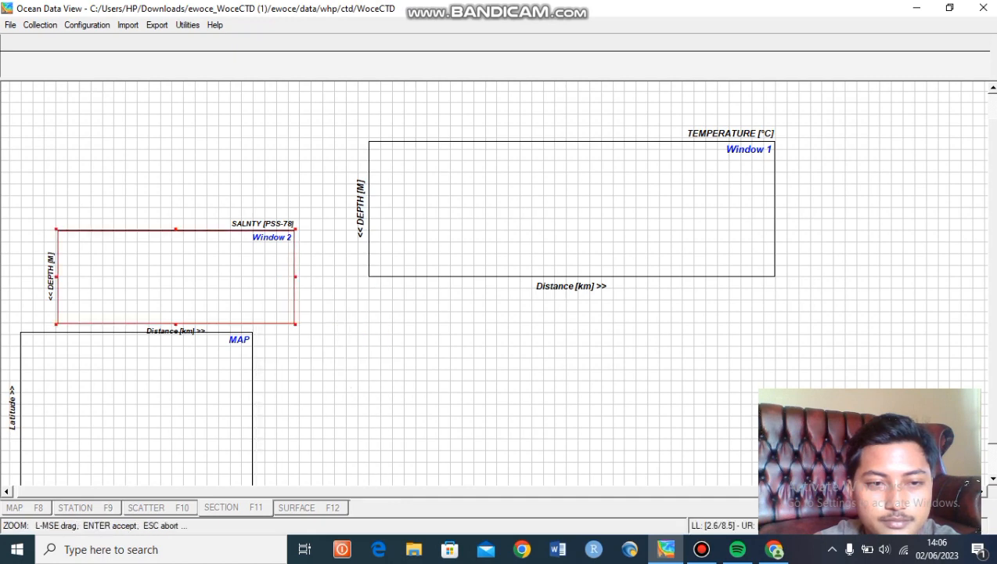
drag(227, 281, 538, 397)
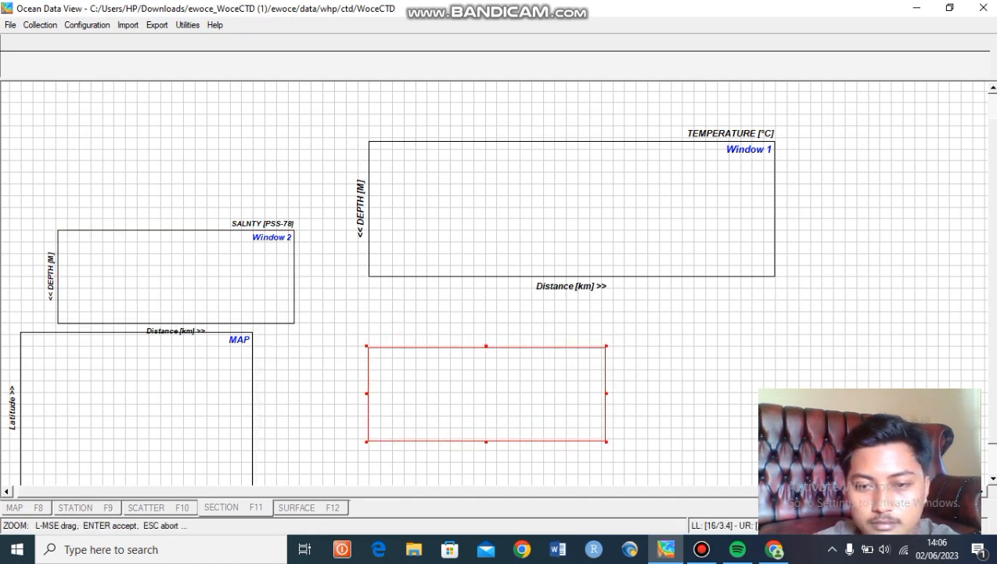
drag(607, 393, 776, 393)
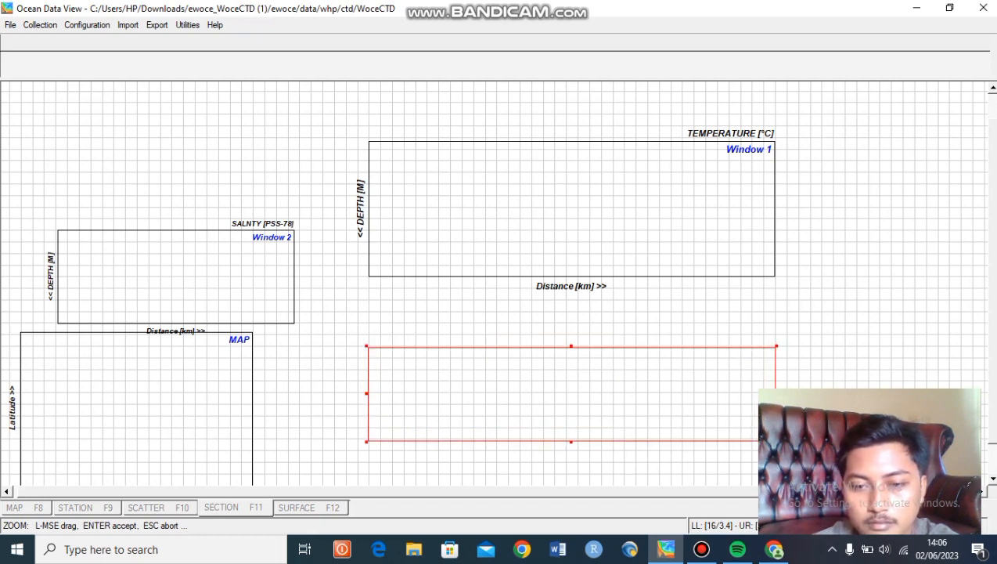
drag(572, 442, 571, 478)
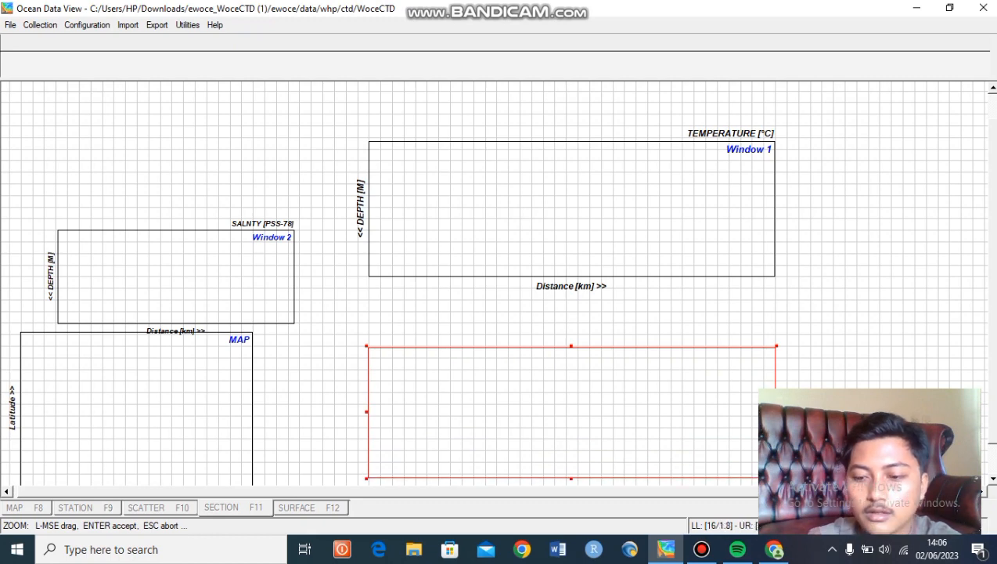
key(Return)
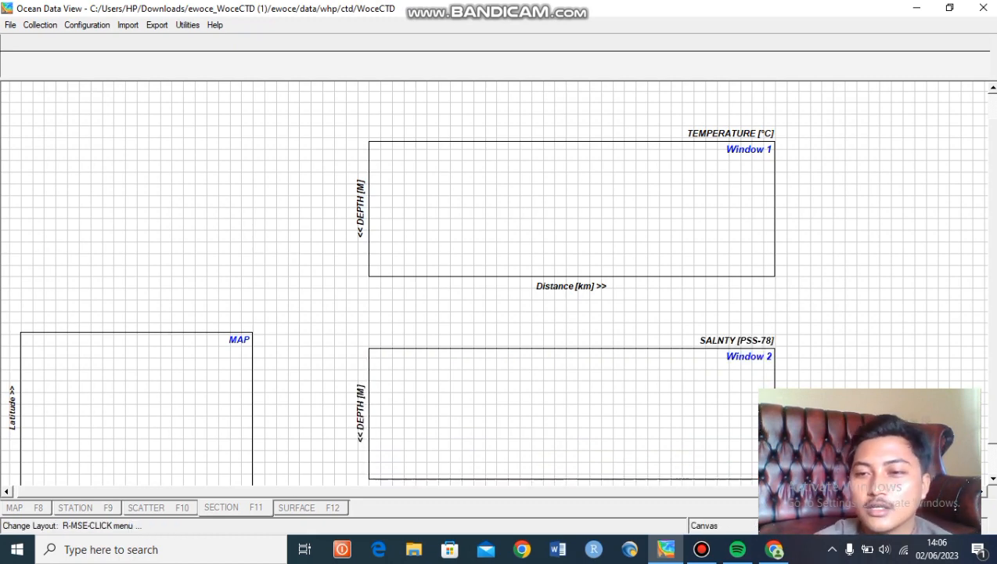
right_click(846, 228)
mouse_move(940, 406)
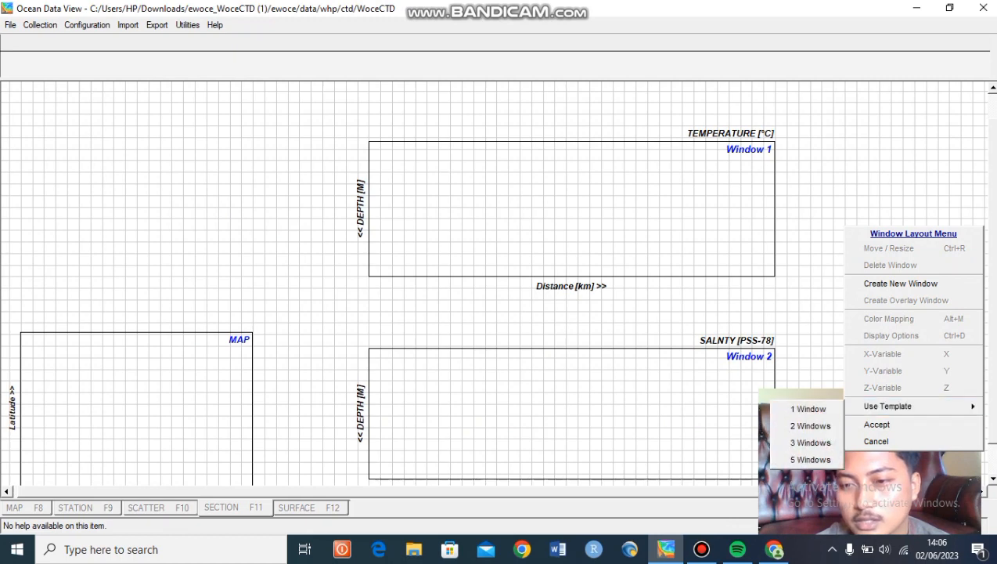
click(877, 424)
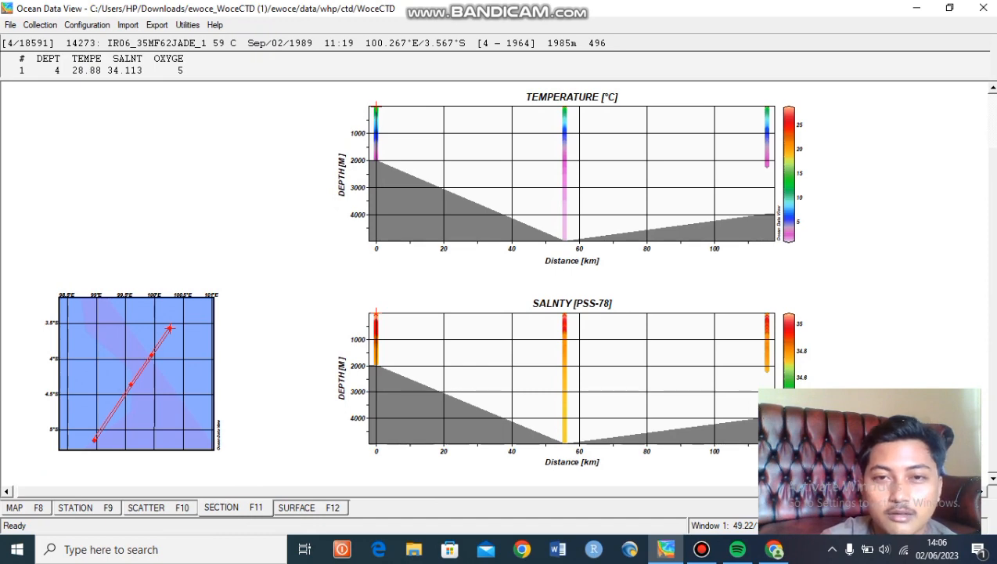
Display the temperature section as a gridded field using VG Gridding, with X and Y scale-lengths of 200
right_click(543, 144)
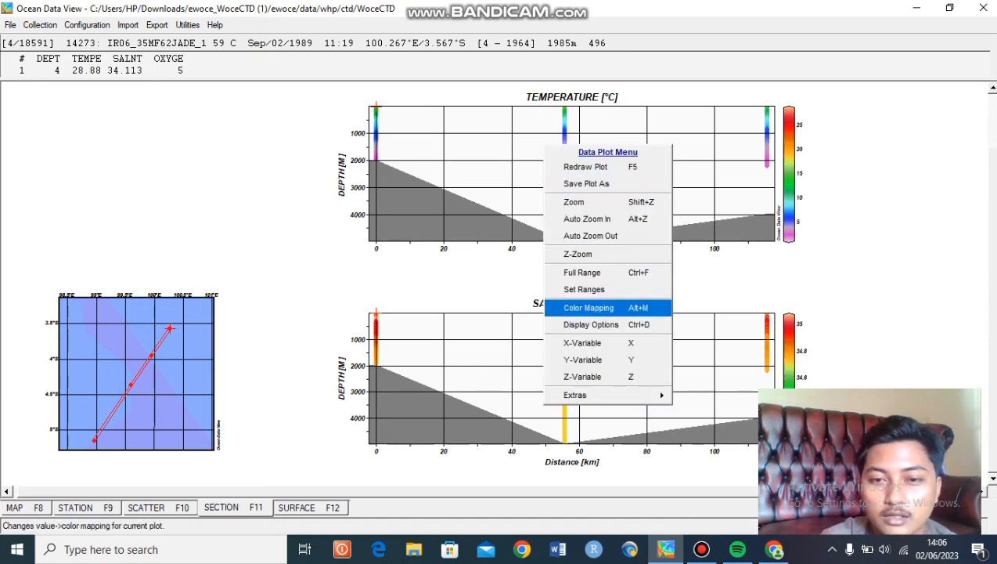
click(591, 324)
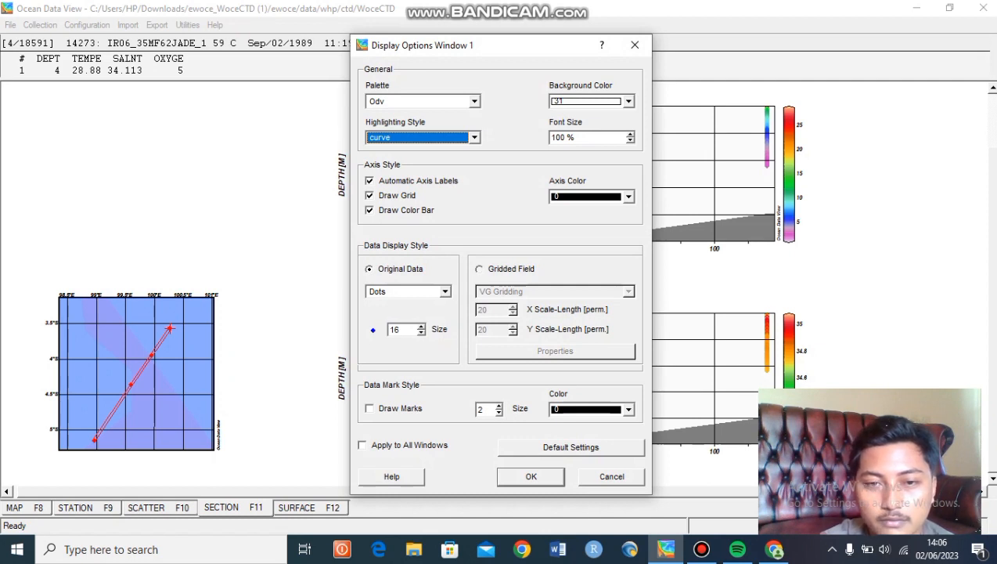
click(480, 269)
click(488, 310)
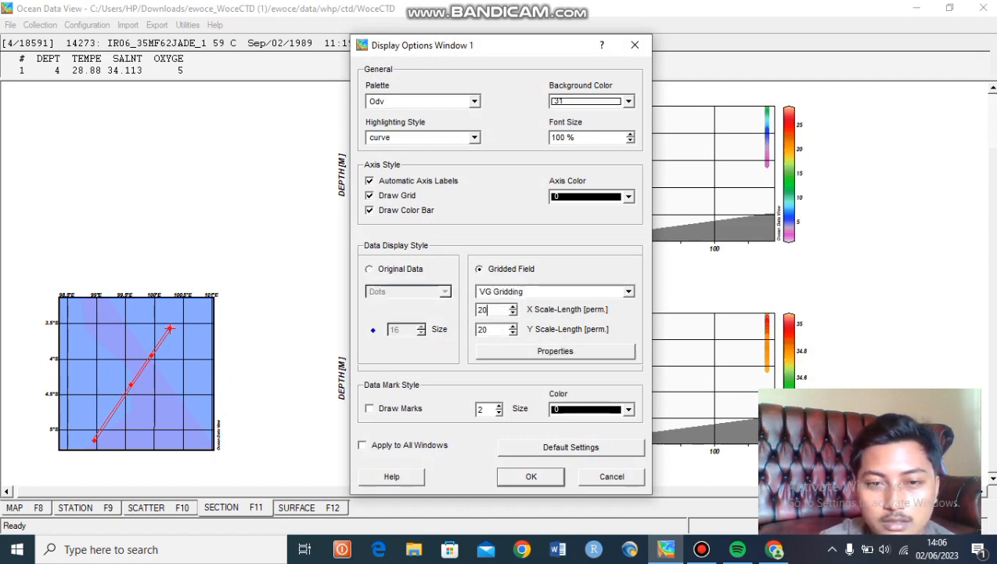
text(0)
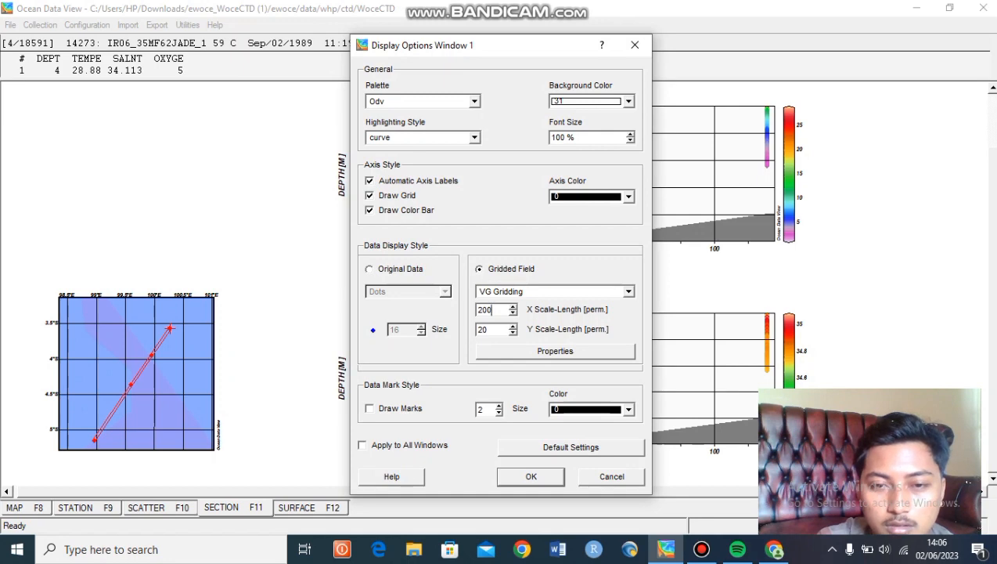
text(0)
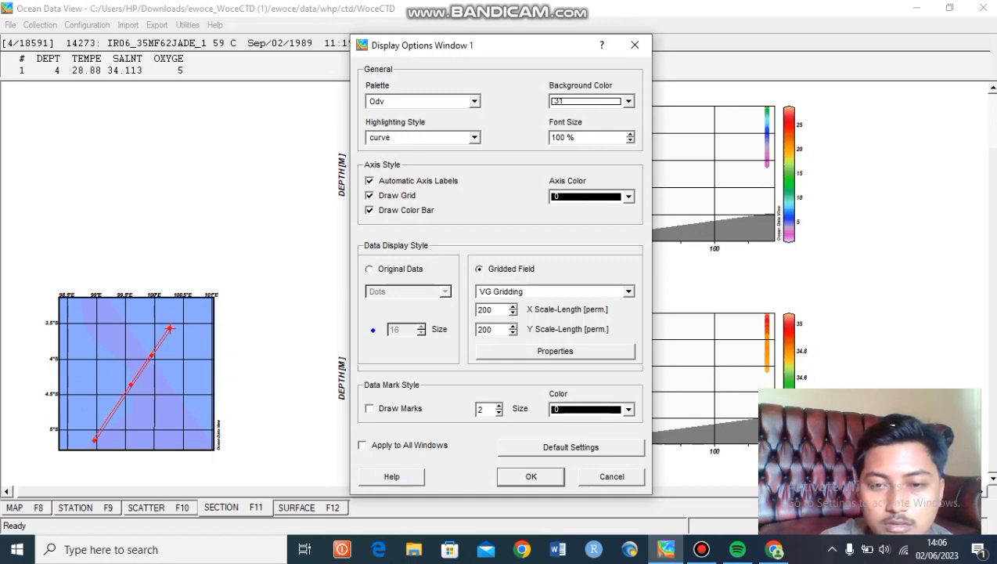
Add labelled contour lines from 0 to 30 in increments of 2.5 to the temperature section and apply the display options
click(555, 351)
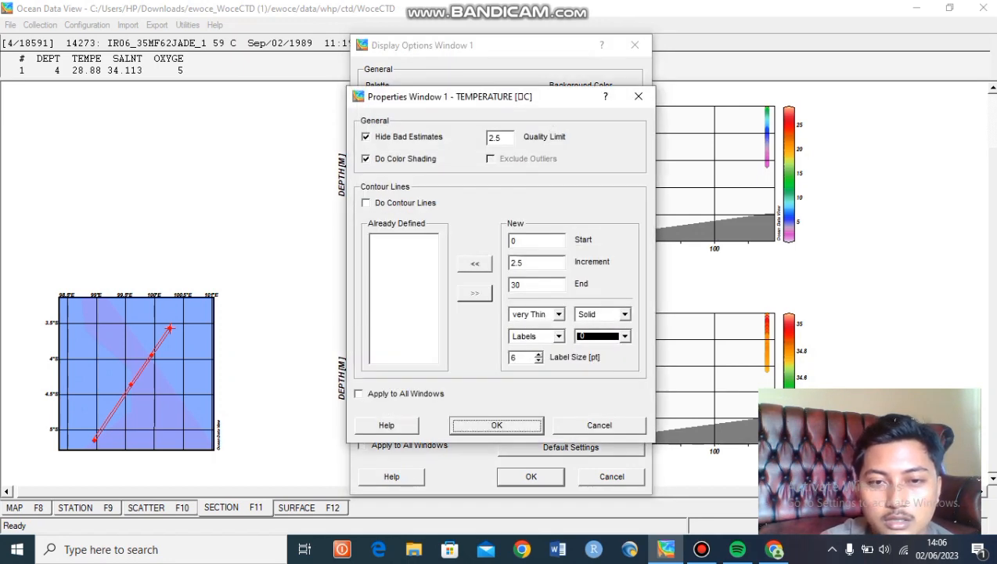
click(475, 263)
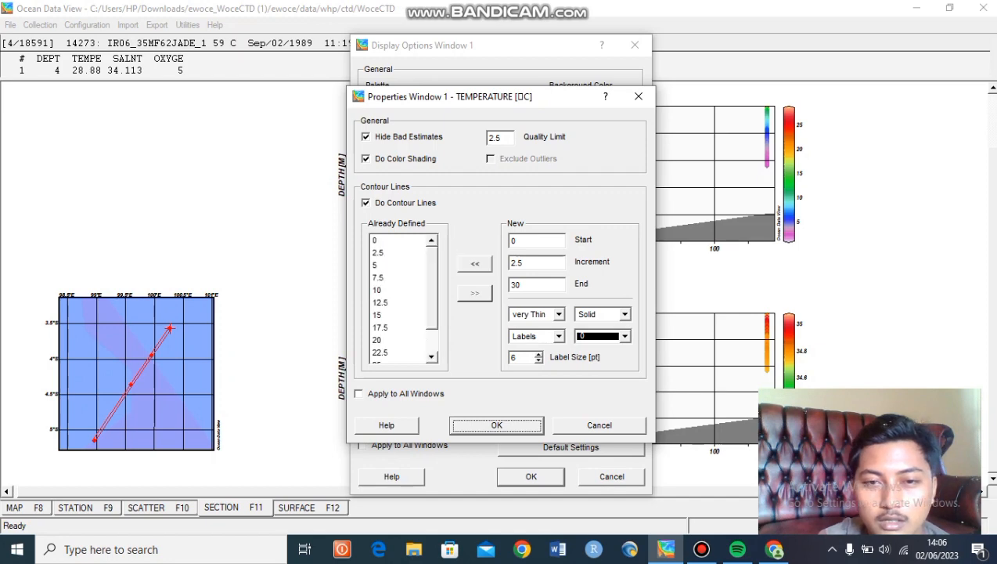
key(Return)
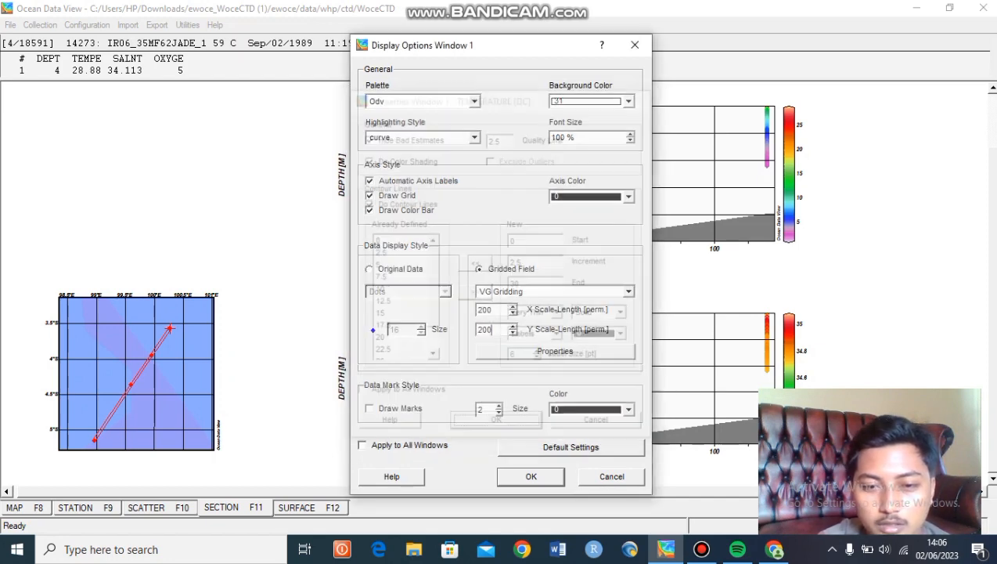
key(Return)
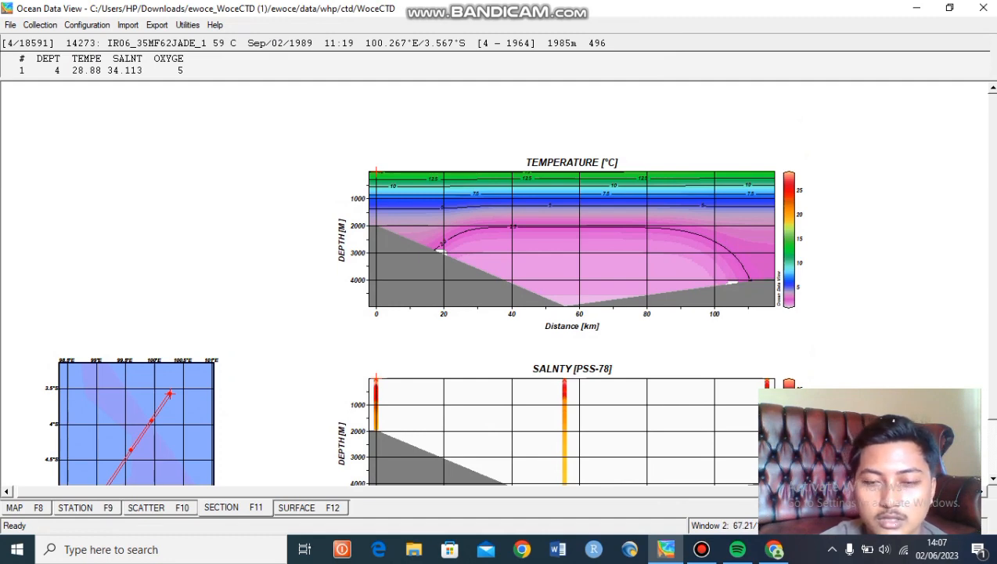
Display the salinity section as a gridded field using VG Gridding, with X and Y scale-lengths of 200
right_click(604, 159)
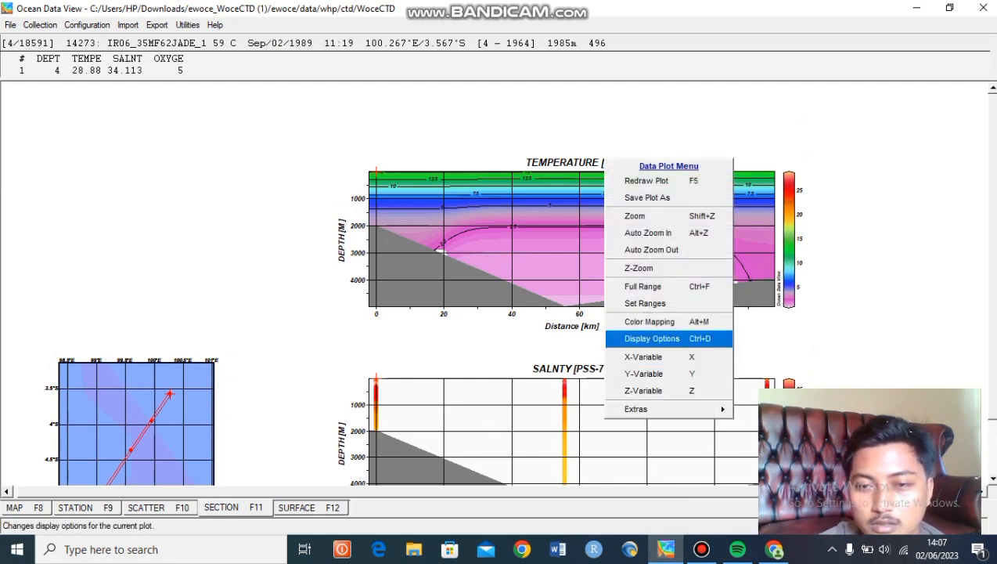
click(652, 338)
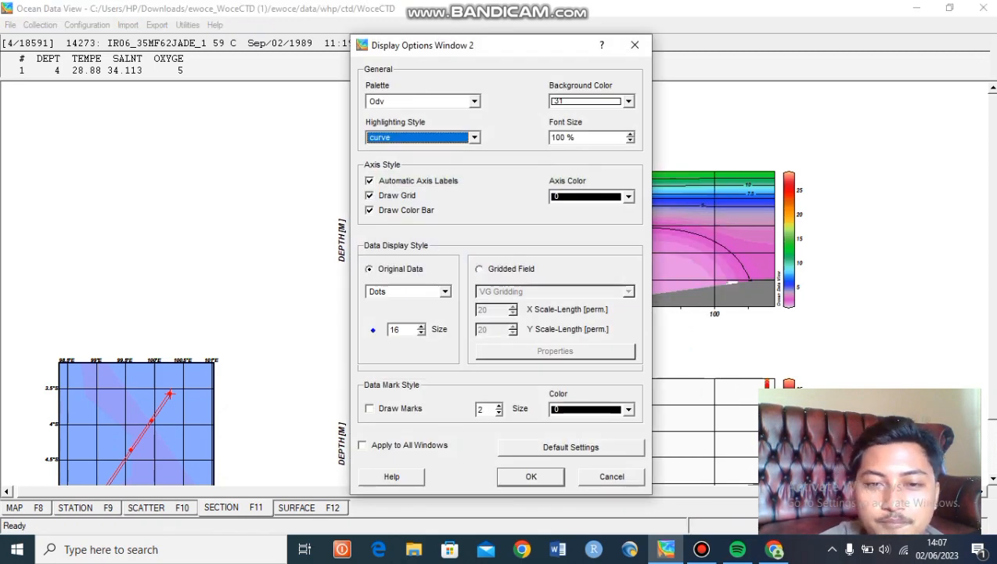
click(480, 269)
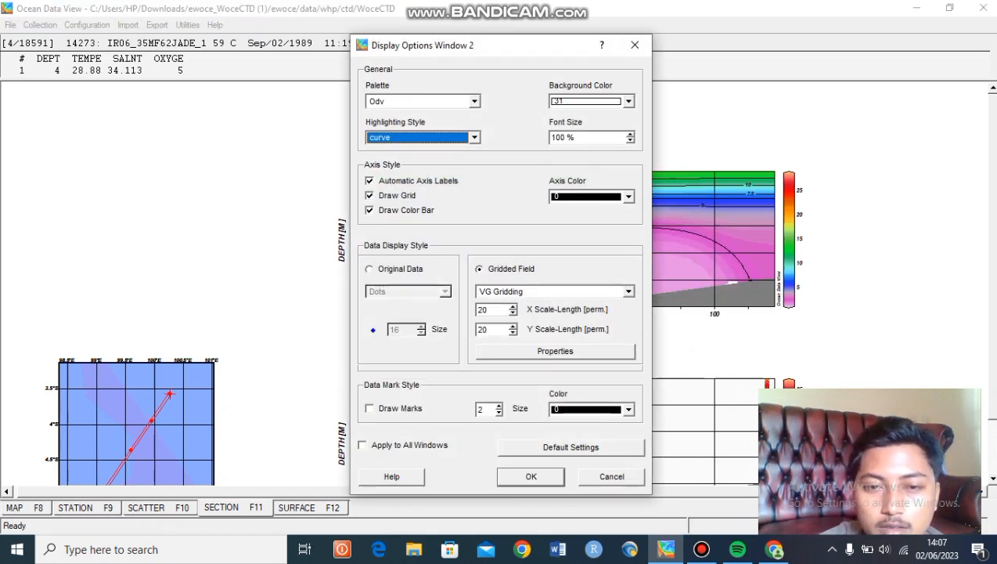
click(490, 310)
text(0)
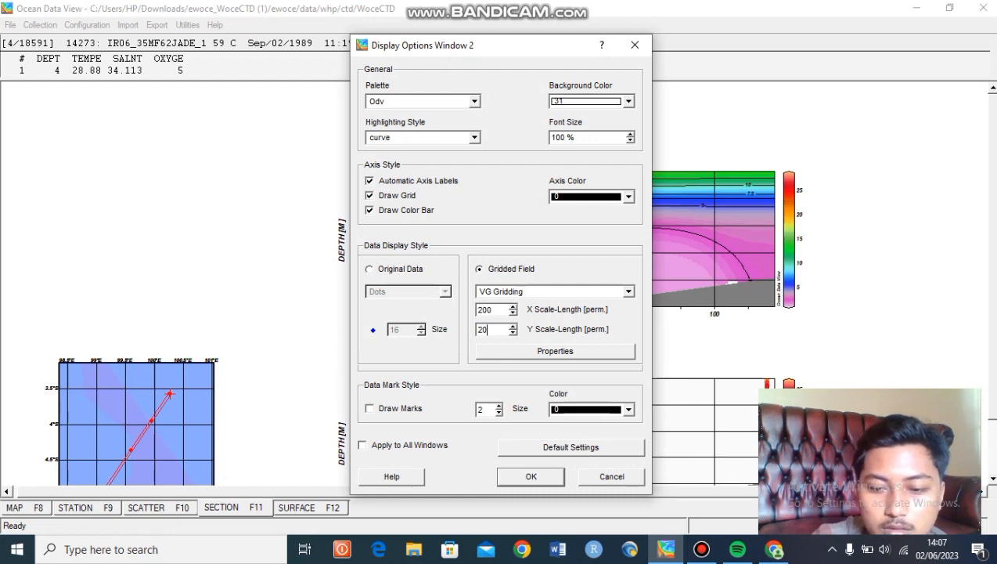
text(0)
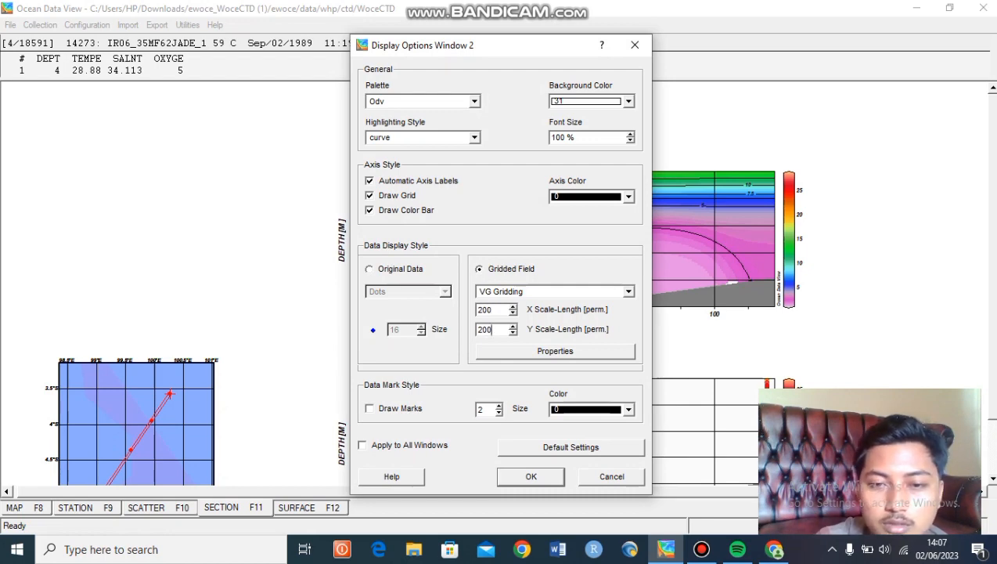
Add labelled contour lines from 34.1 to 35.1 in increments of 0.1 to the salinity section and apply the display options
key(Tab)
key(Return)
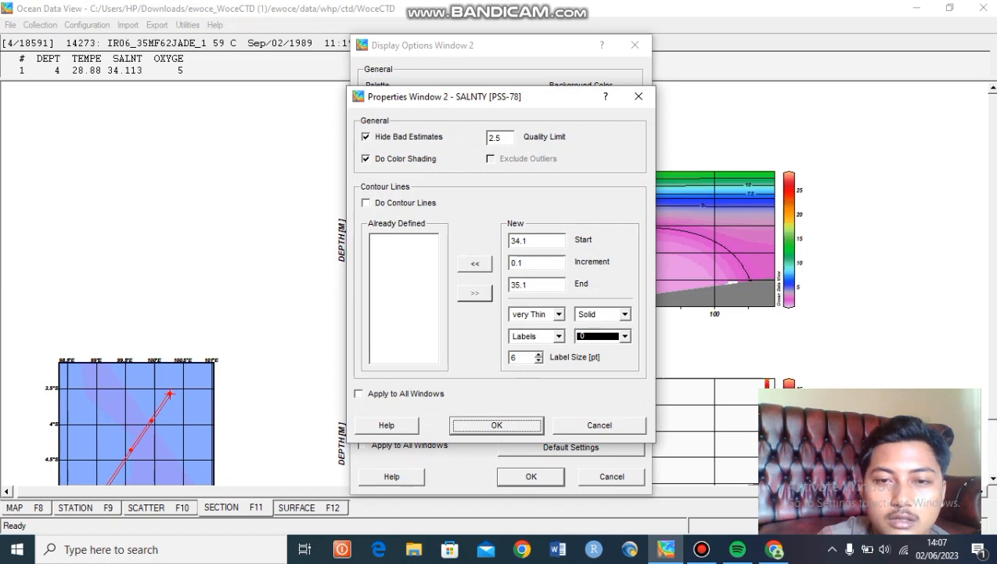
click(475, 264)
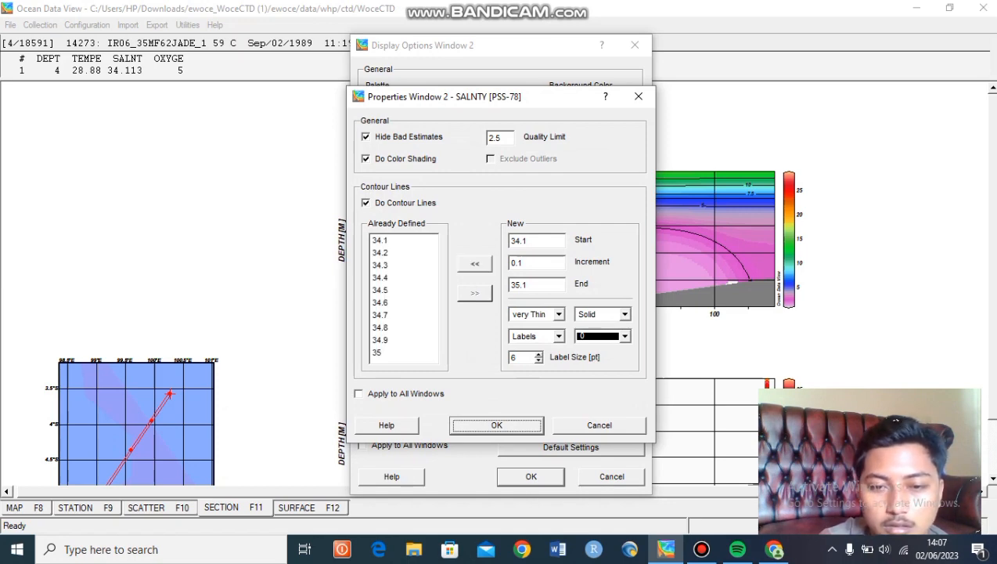
click(494, 424)
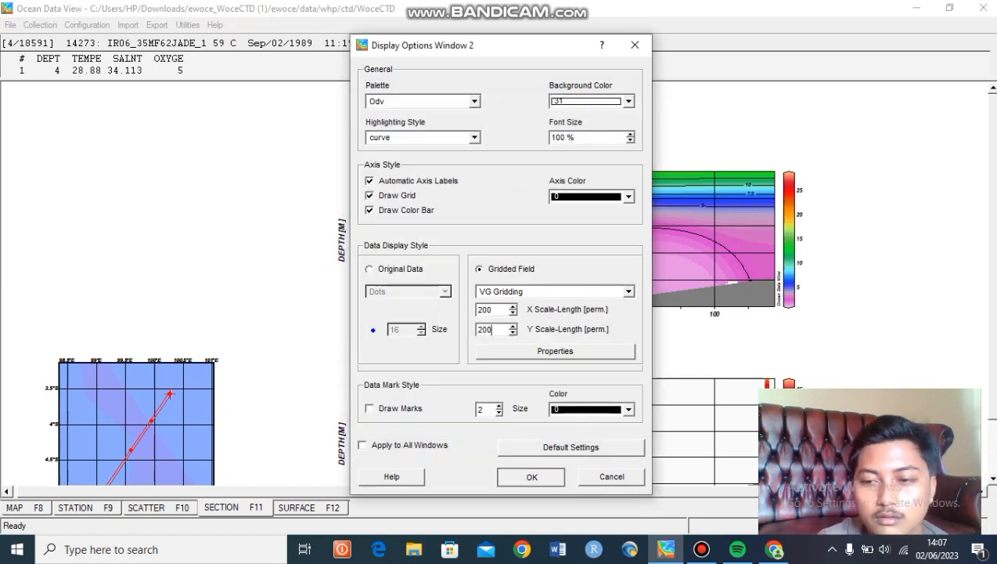
key(Return)
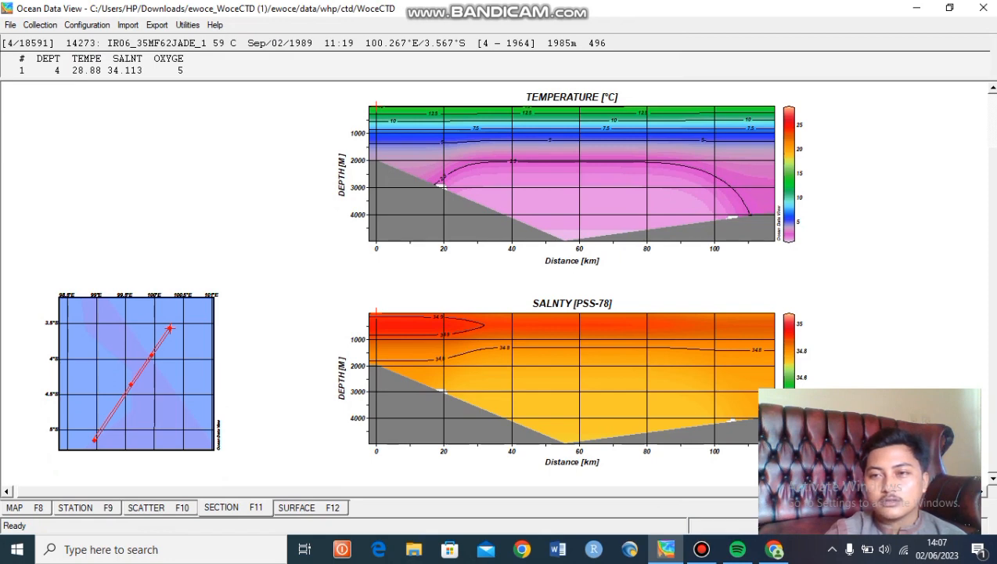
scroll(497, 285, up, 1)
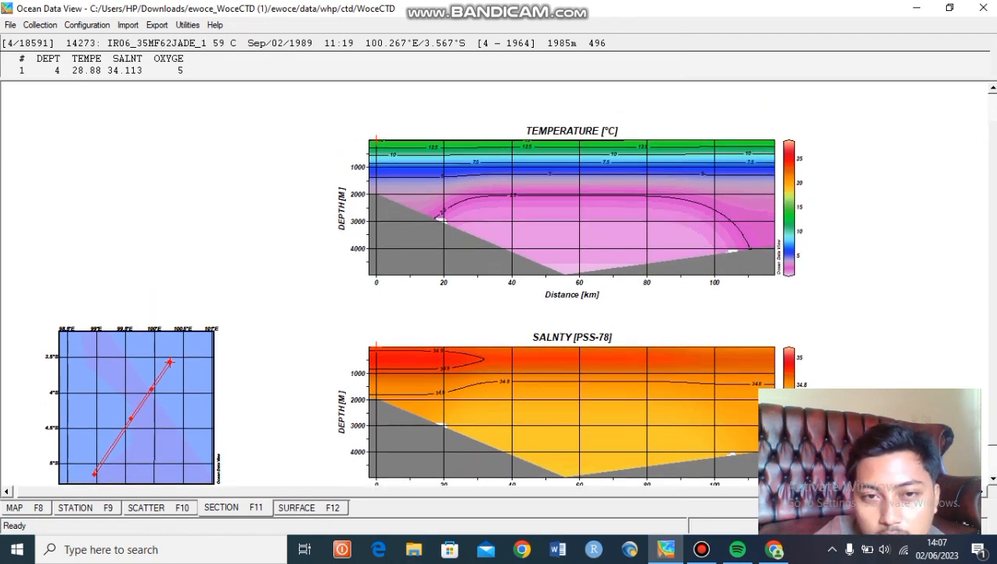
scroll(497, 286, down, 1)
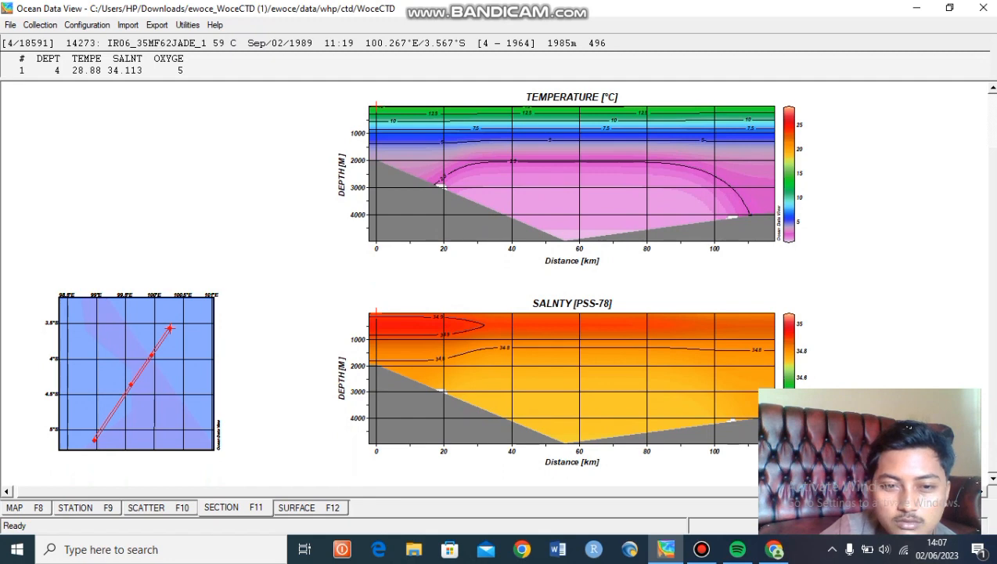
scroll(497, 286, up, 1)
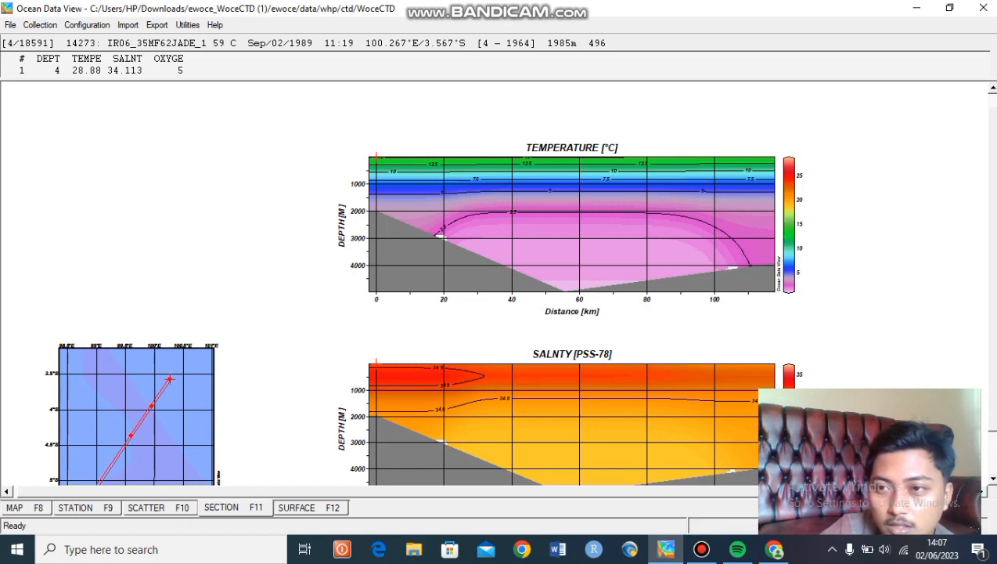
scroll(422, 307, down, 1)
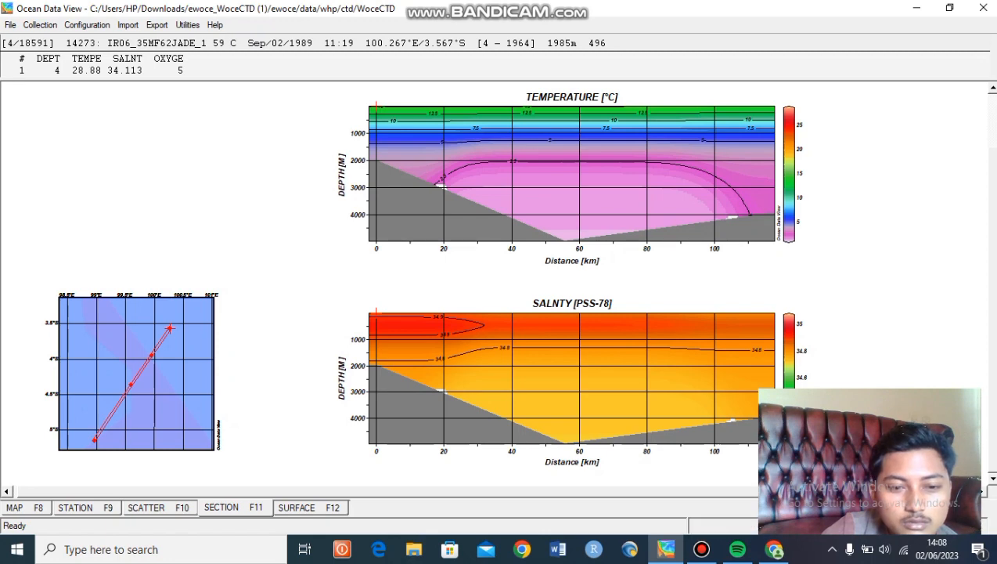
Switch to the surface view, saving the changed section as section file arisssodv in the ctd folder
key(F8)
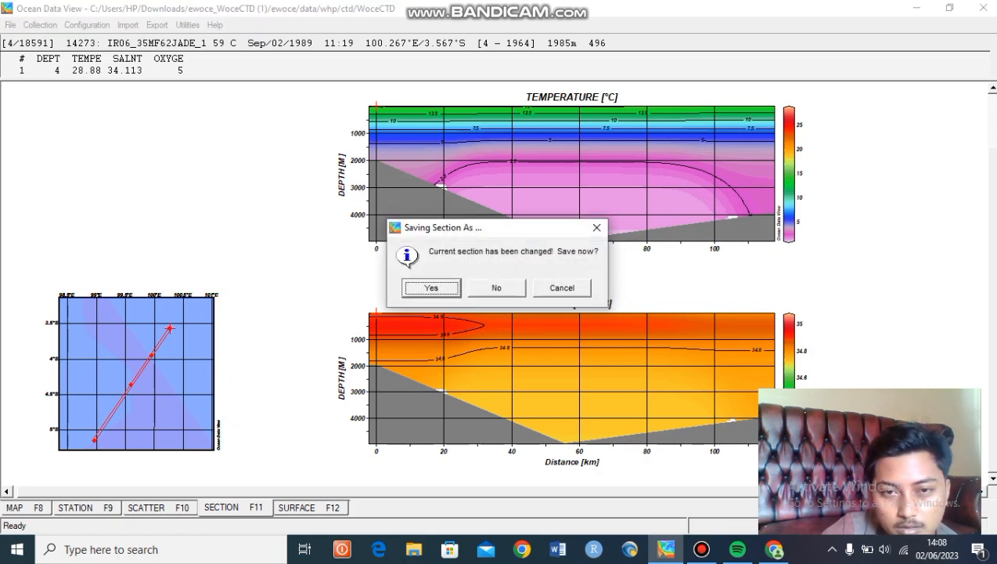
key(Return)
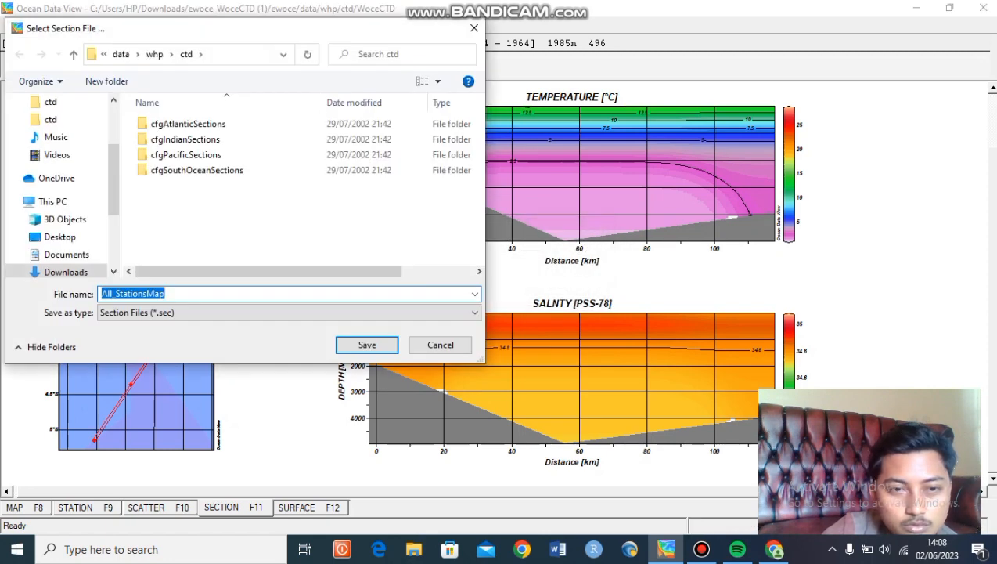
key(BackSpace)
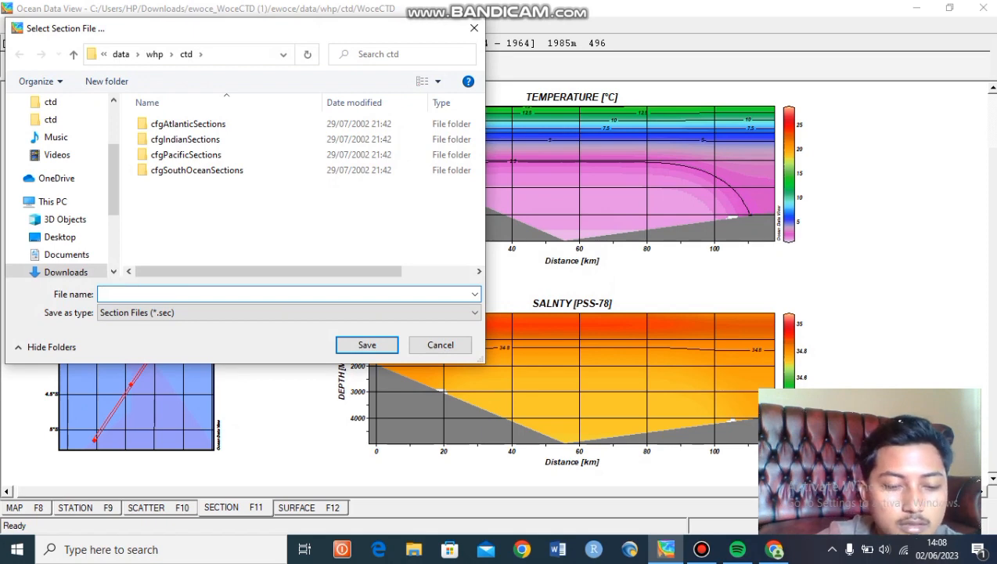
text(arisss)
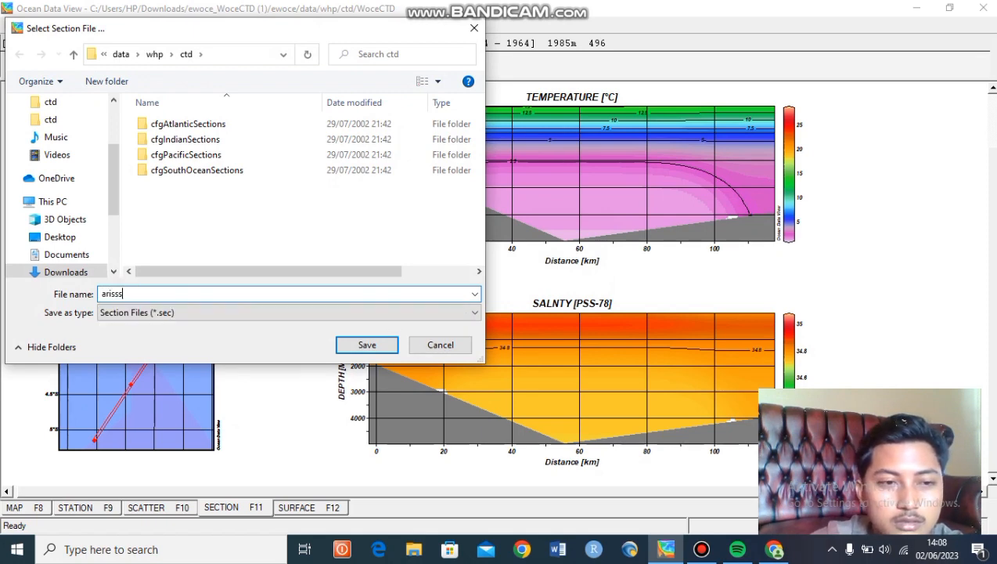
text(odv)
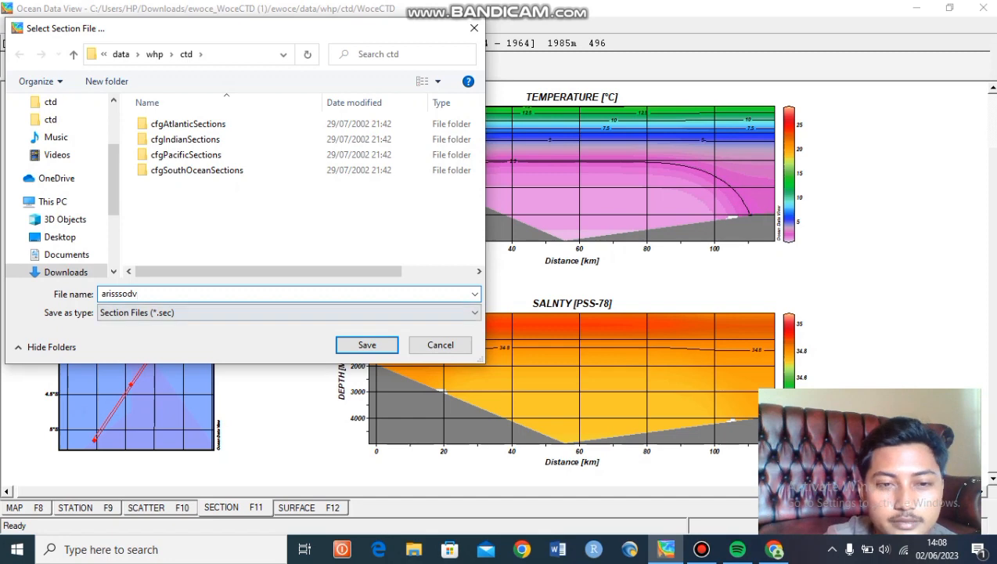
click(474, 312)
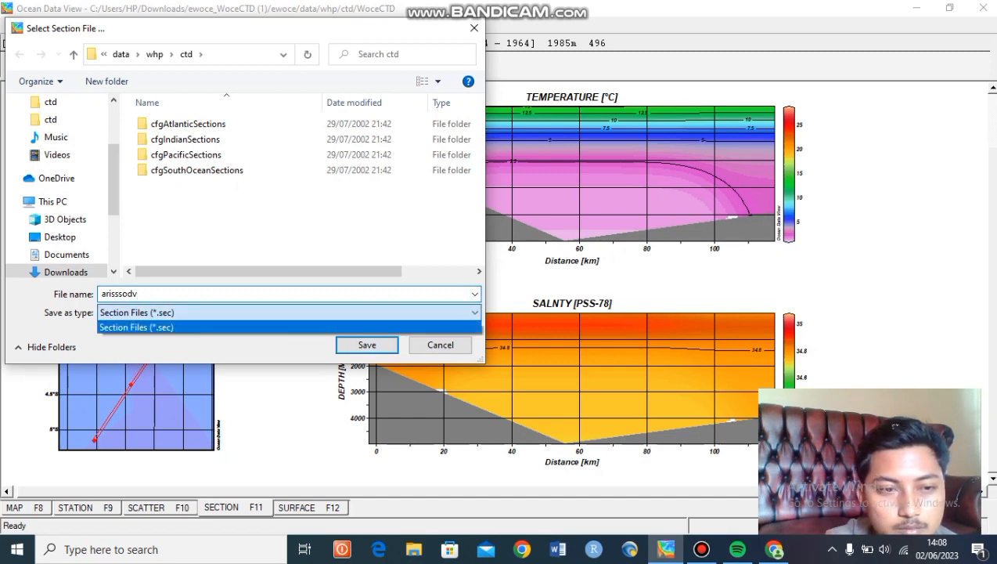
click(474, 313)
click(374, 344)
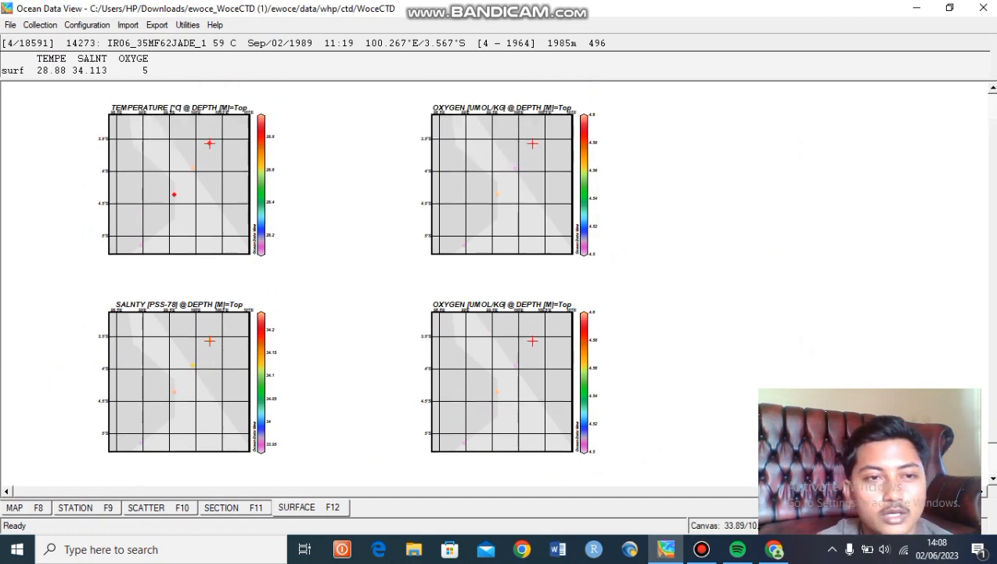
Open the surface view's window layout for editing and delete both OXYGEN [UMOL/KG] surface windows
right_click(737, 523)
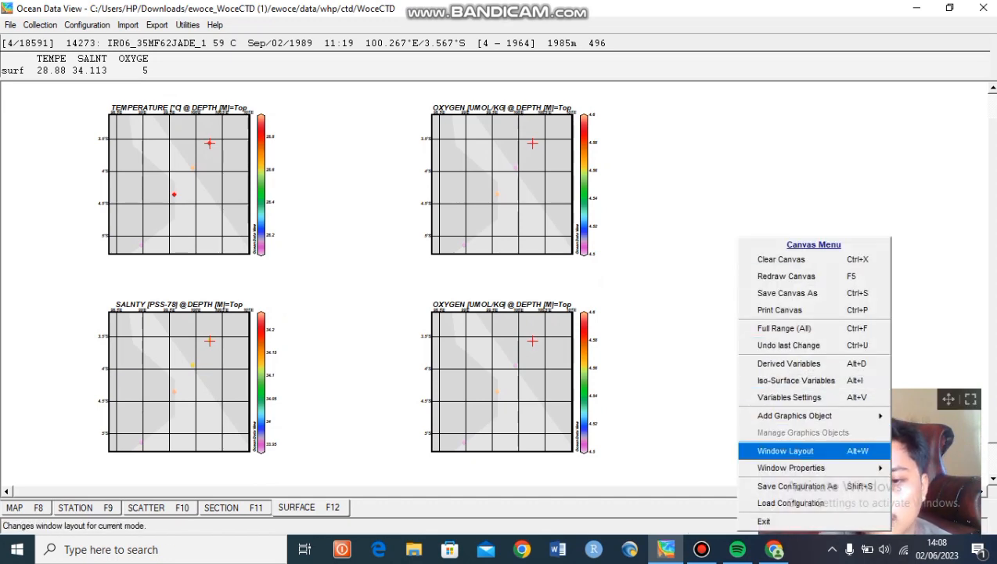
click(785, 451)
right_click(543, 240)
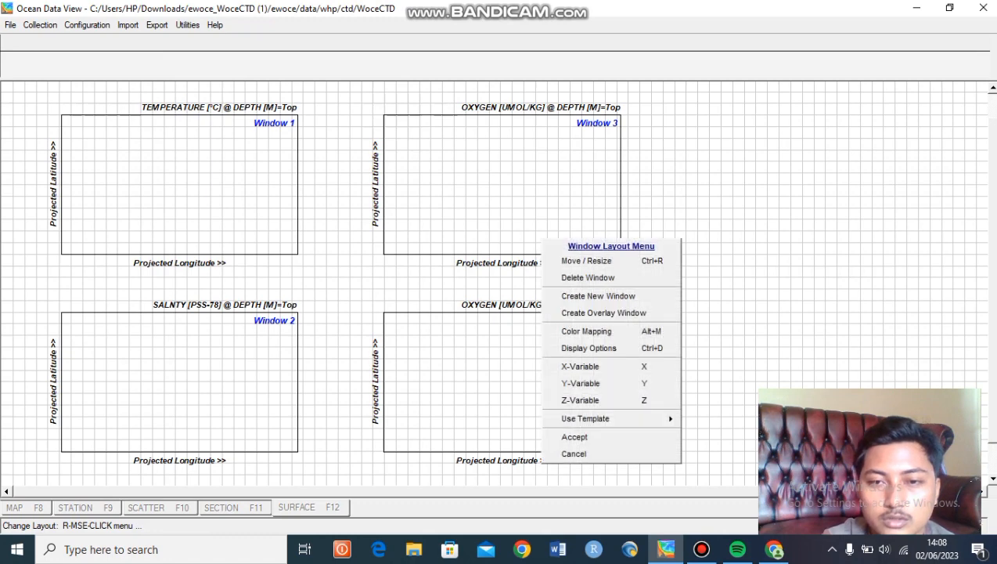
click(588, 277)
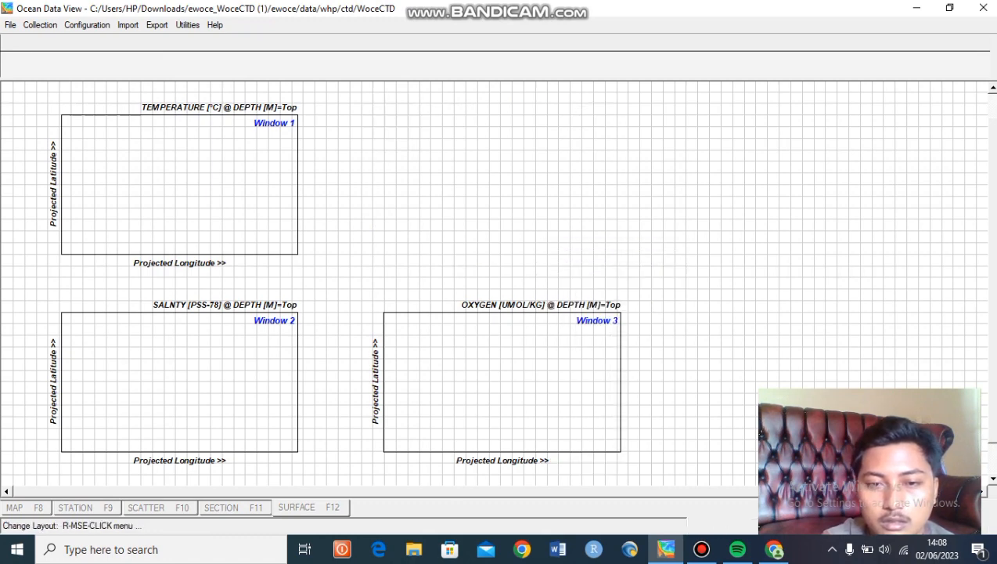
right_click(518, 144)
click(563, 182)
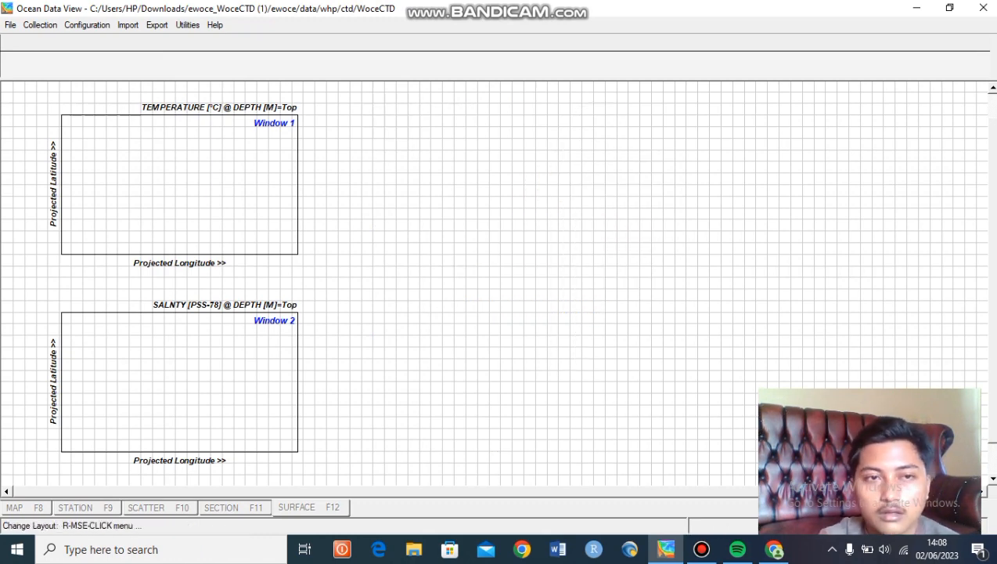
Move the TEMPERATURE surface window to the middle of the layout and roughly double its height, with its lower-left corner at about 15/3.9
right_click(208, 148)
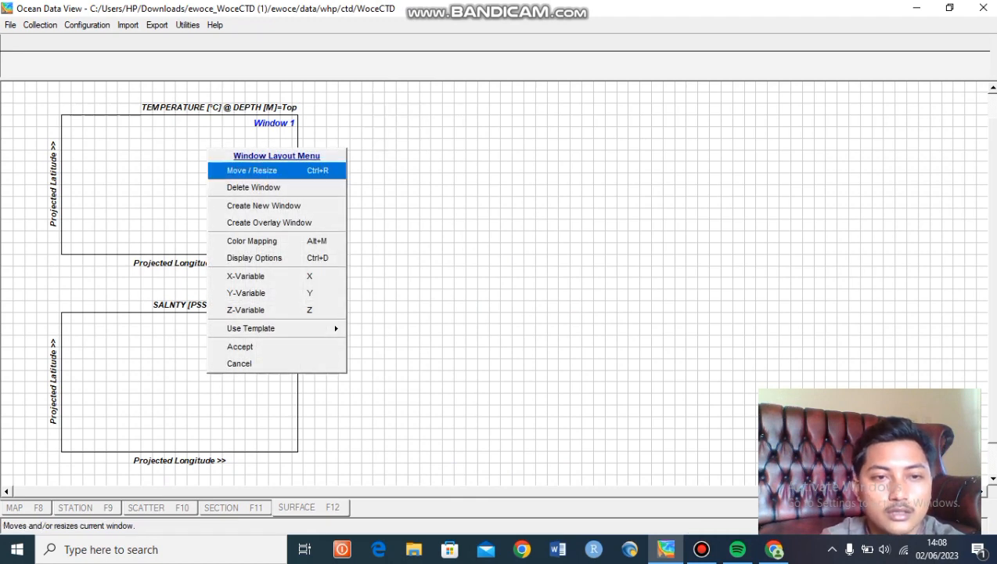
click(250, 171)
drag(242, 172, 529, 191)
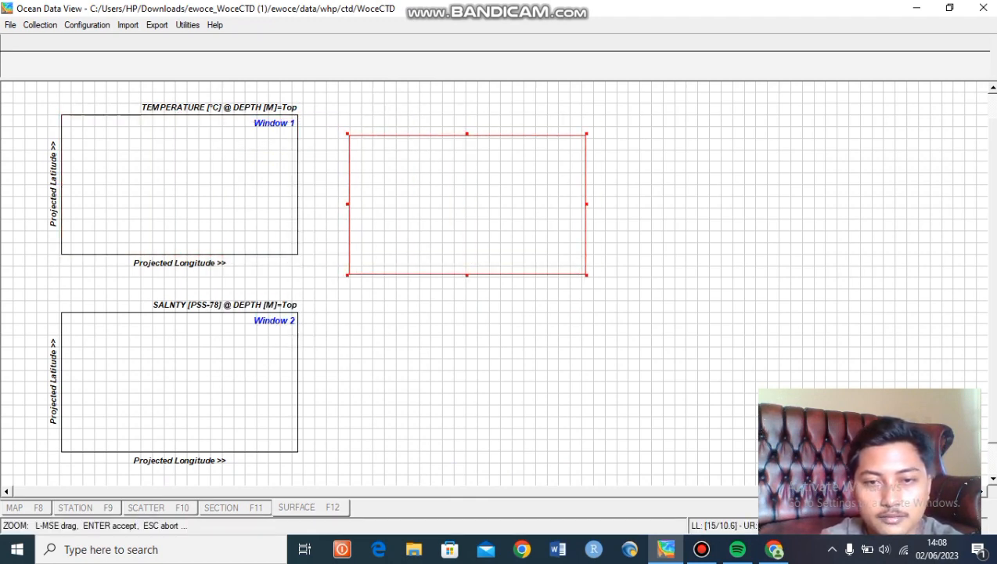
drag(467, 275, 468, 430)
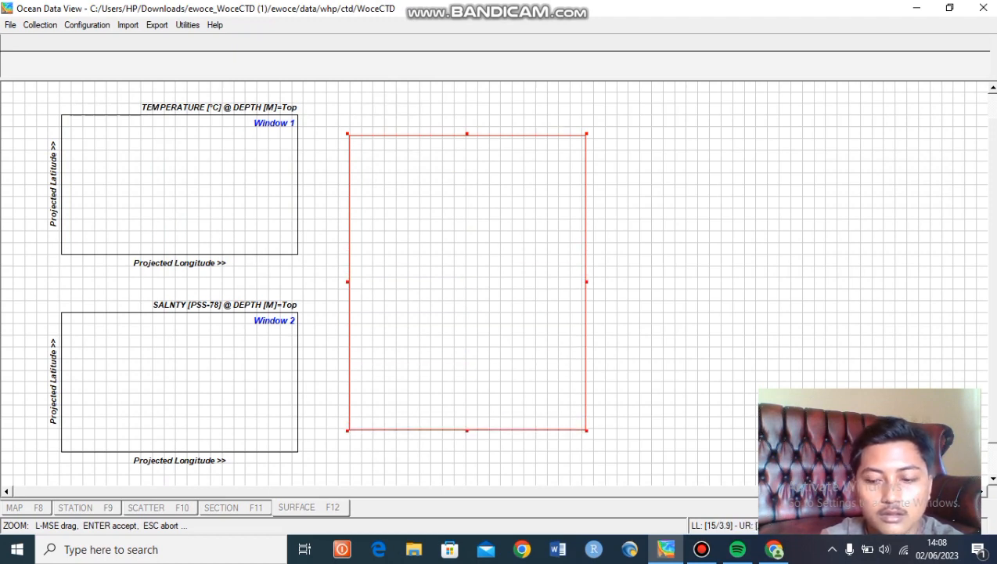
key(Return)
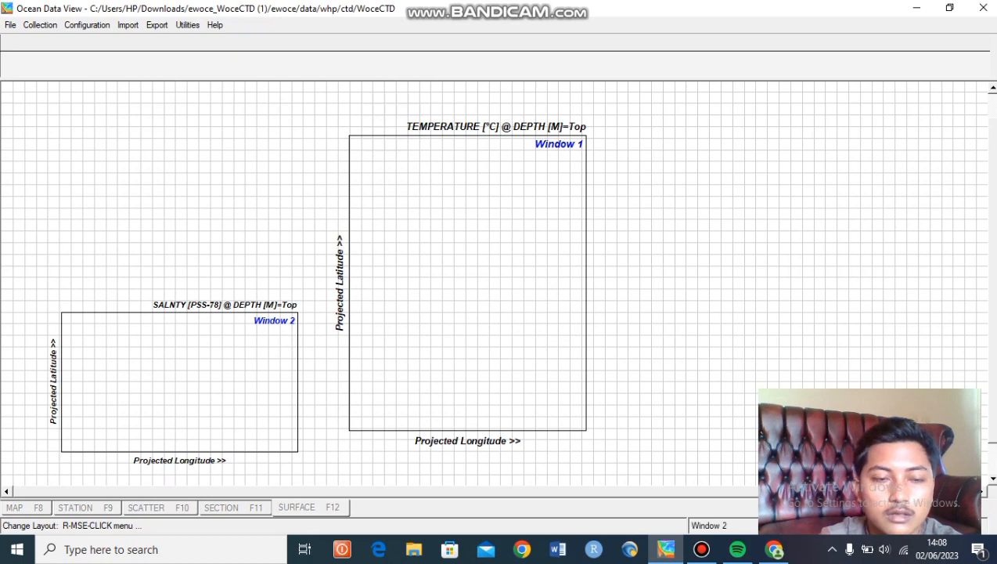
Place the SALNTY window beside the temperature window at matching height, lower-left corner at about 27.7/3.8, and accept the layout
right_click(262, 334)
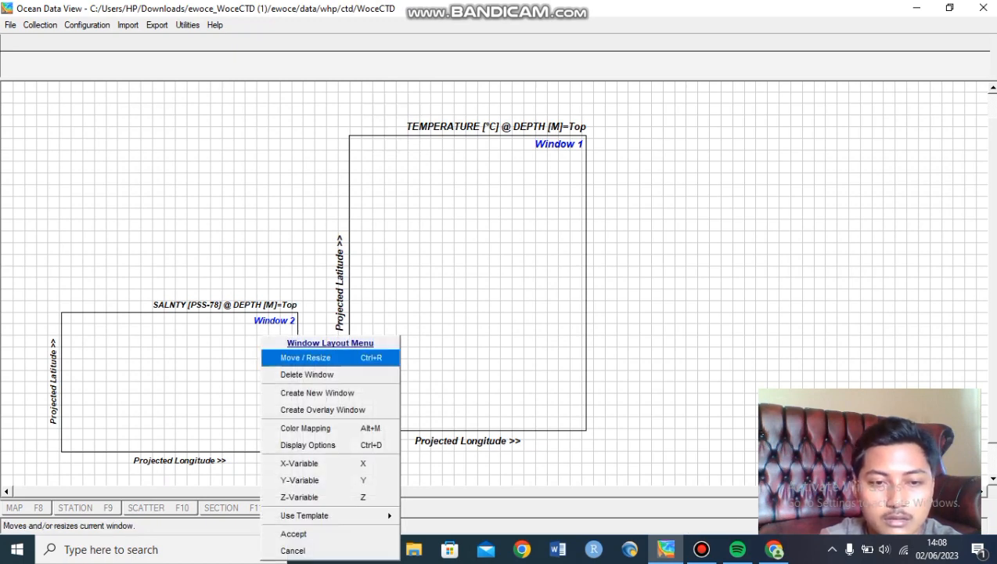
click(313, 357)
drag(180, 381, 763, 204)
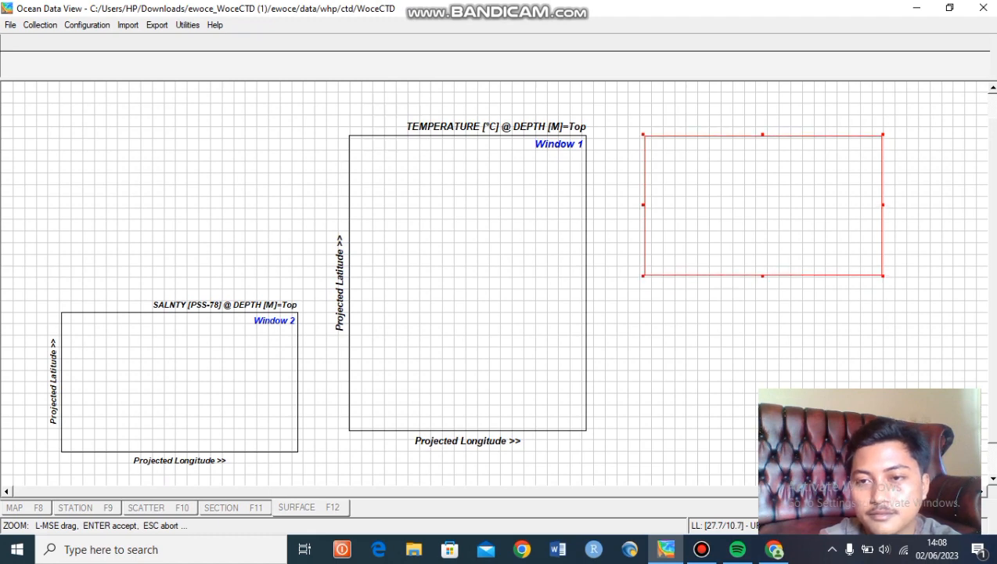
drag(762, 275, 758, 433)
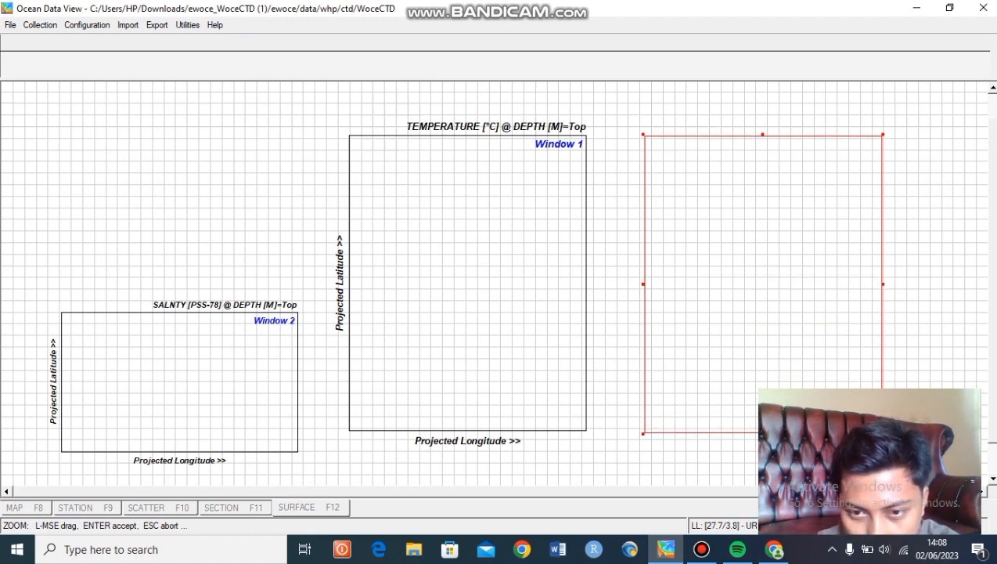
key(Return)
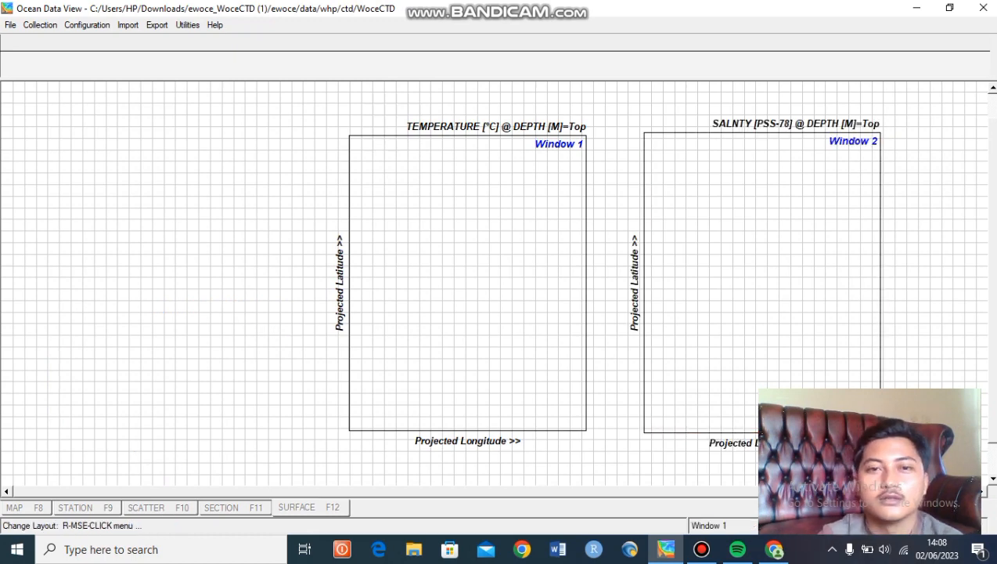
right_click(209, 279)
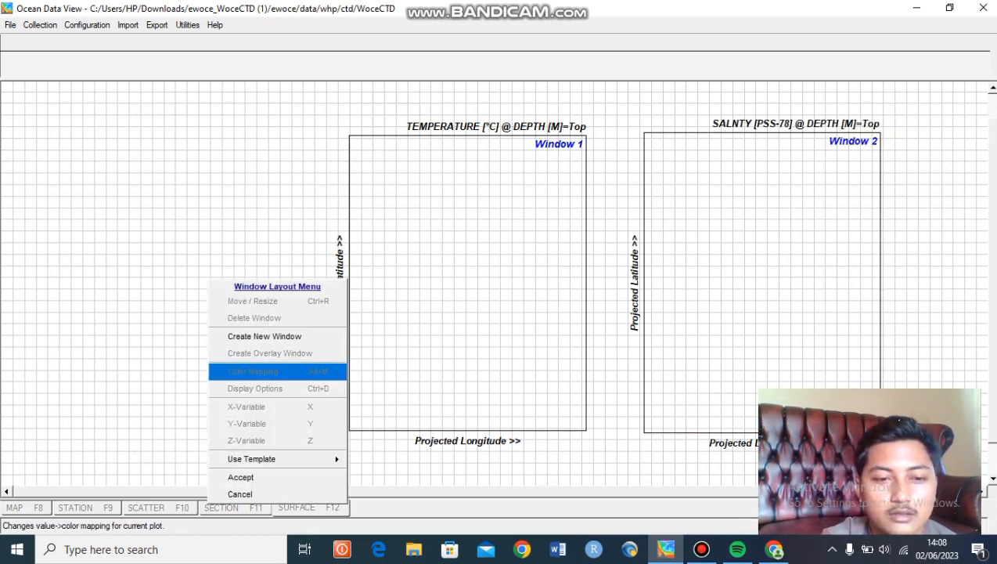
click(240, 477)
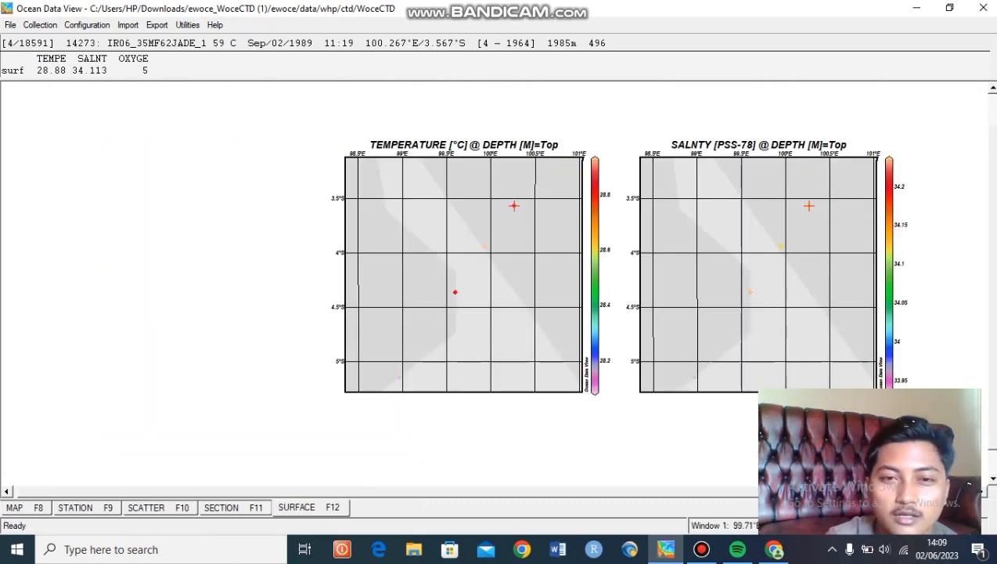
Set the temperature surface map to a gridded field using VG Gridding, with X and Y scale-lengths of 200
right_click(466, 259)
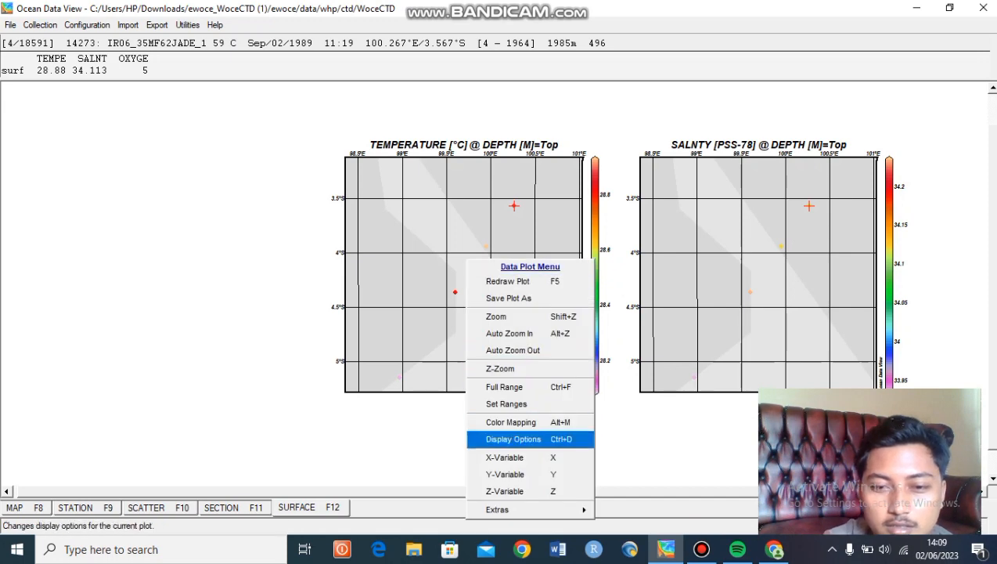
click(514, 439)
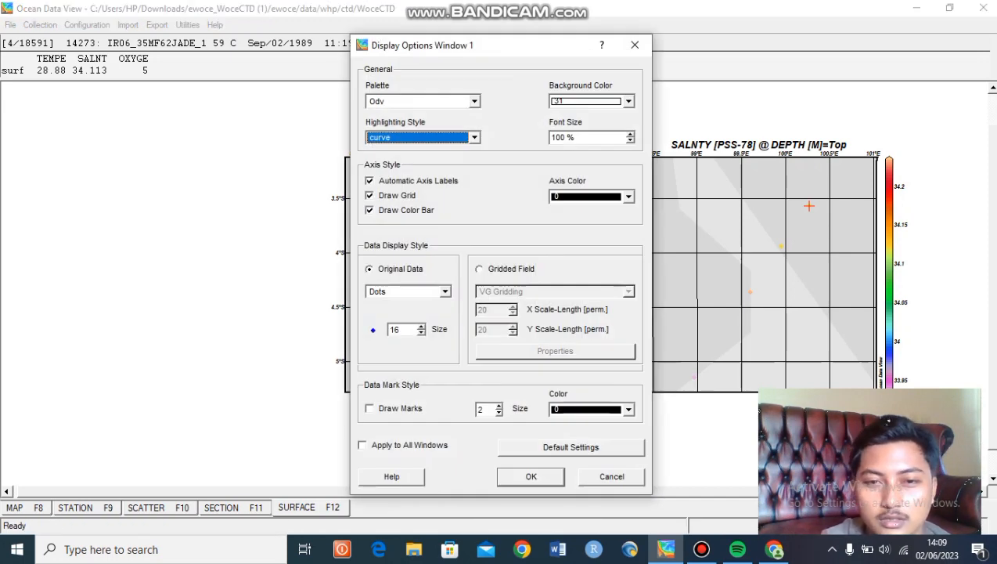
click(480, 268)
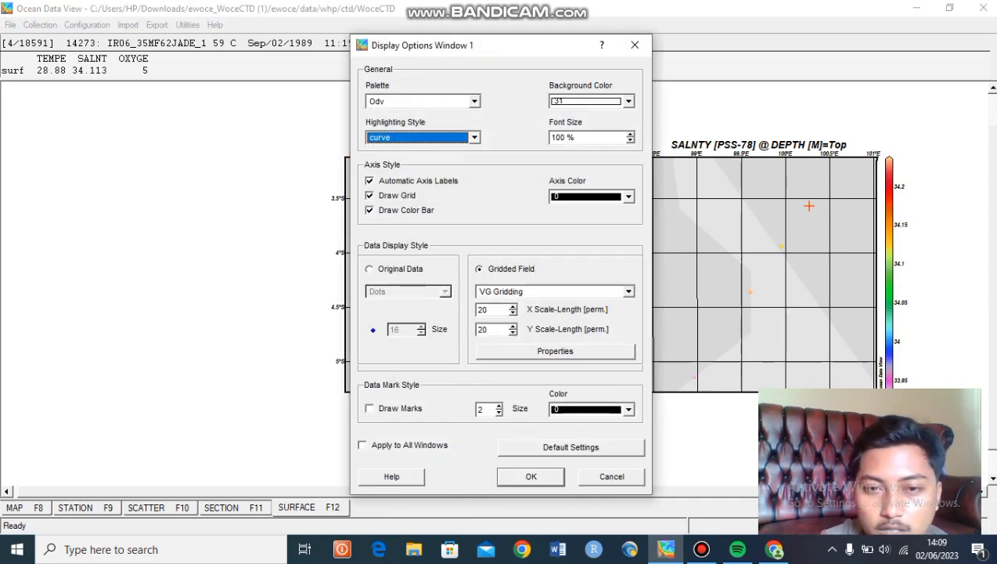
click(490, 310)
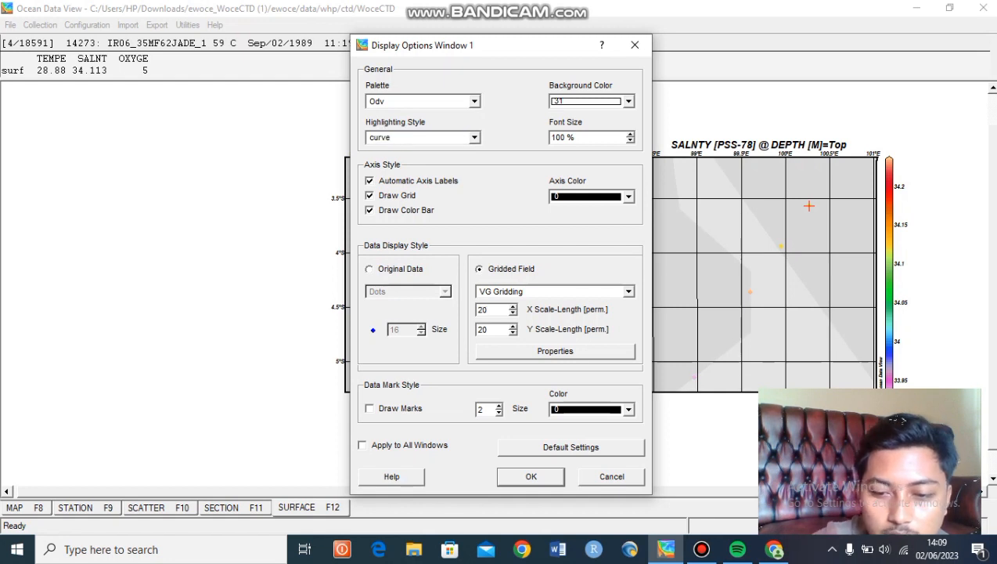
text(0)
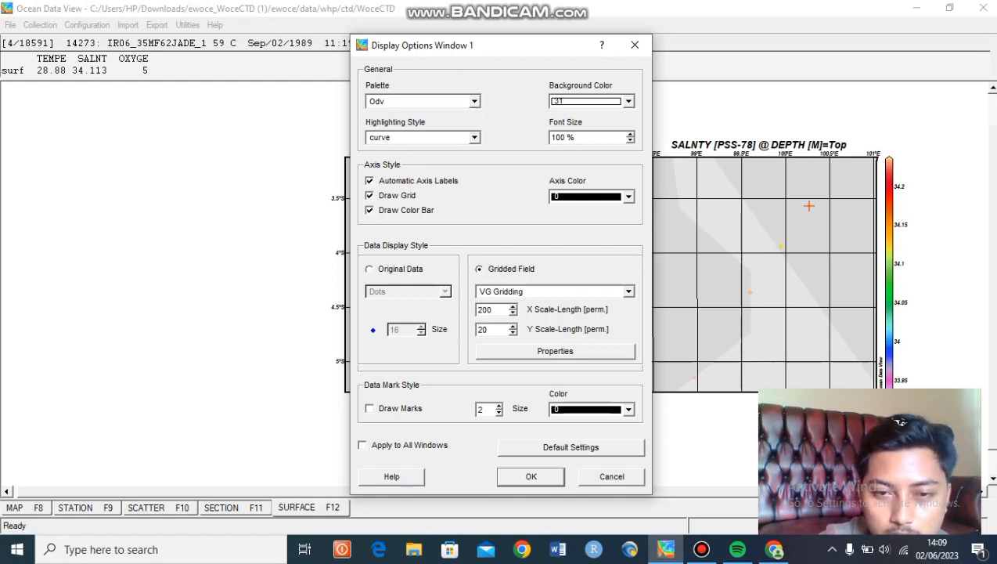
text(0)
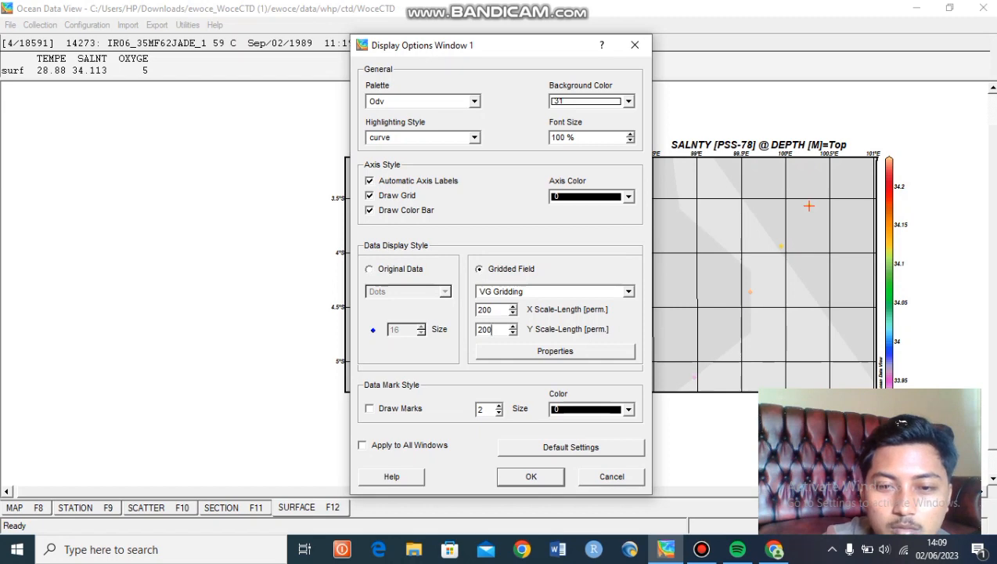
Add labelled contour lines from 28 to 29 in increments of 0.1 to the temperature surface map and apply the display options
click(555, 351)
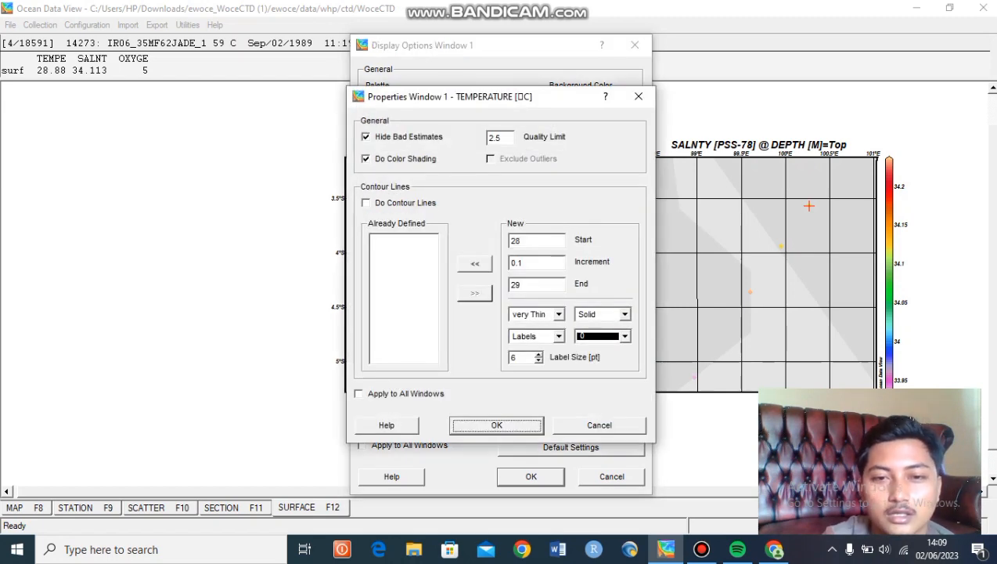
click(475, 263)
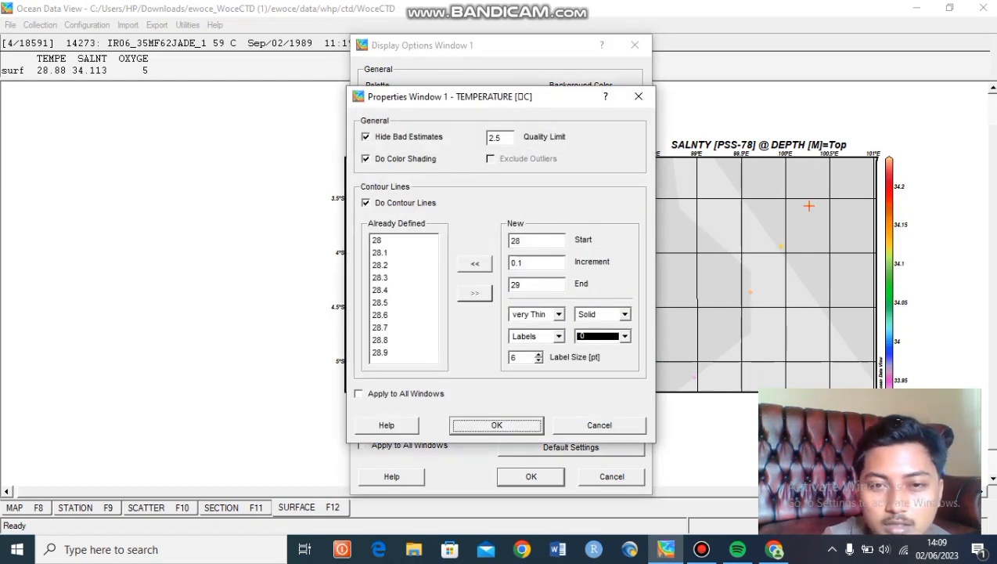
key(Return)
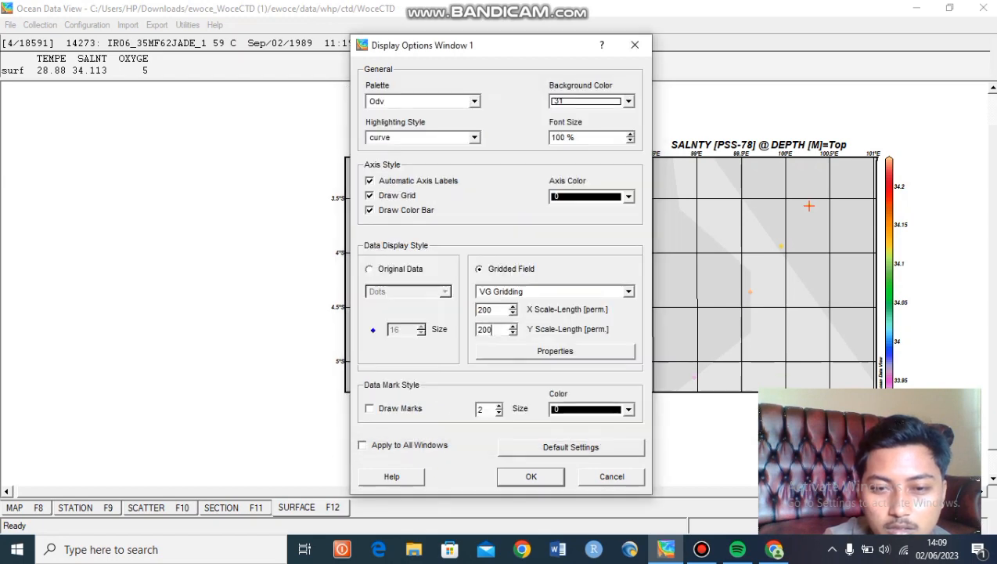
key(Return)
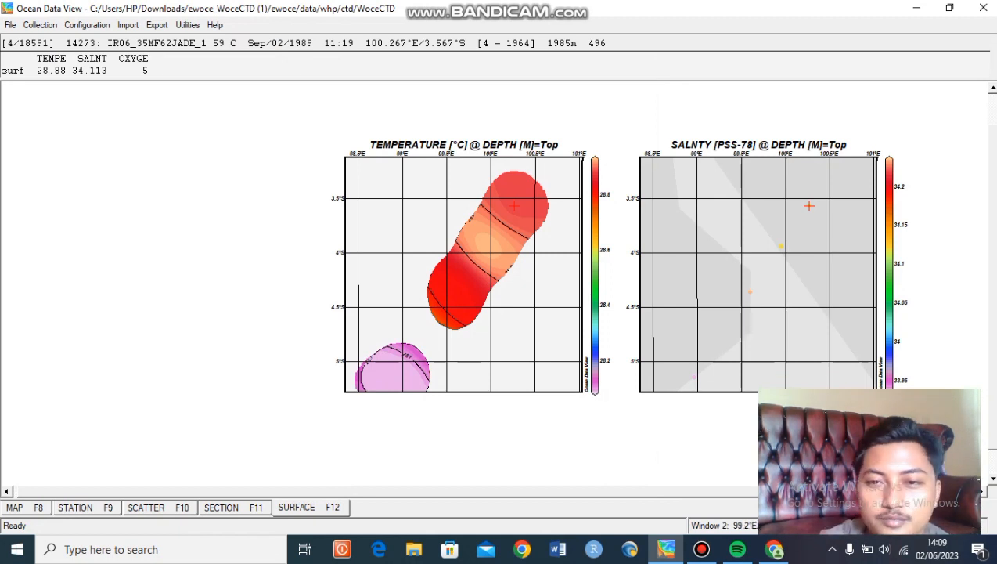
Set the salinity surface map to a gridded field using VG Gridding, with X and Y scale-lengths of 200
right_click(742, 271)
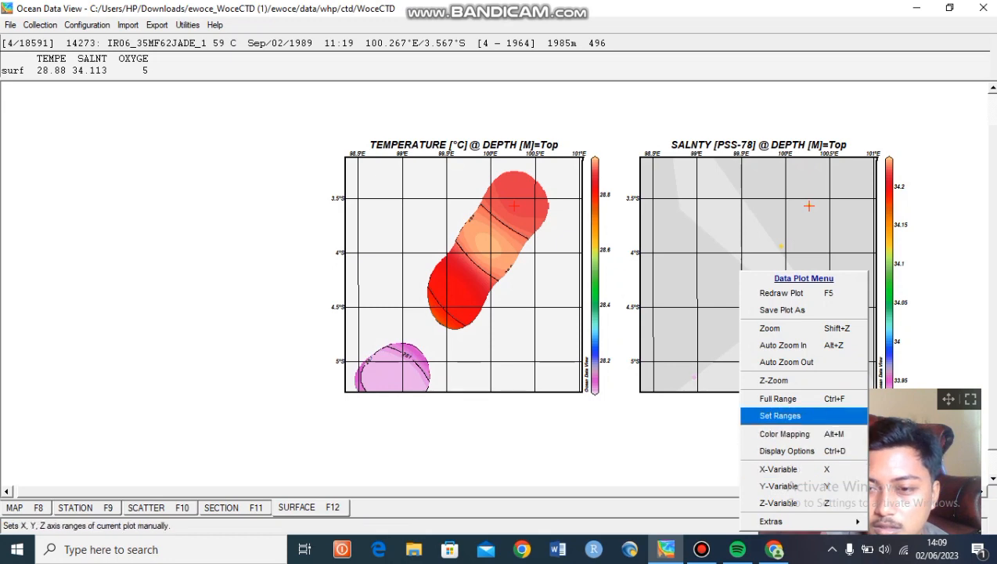
click(787, 451)
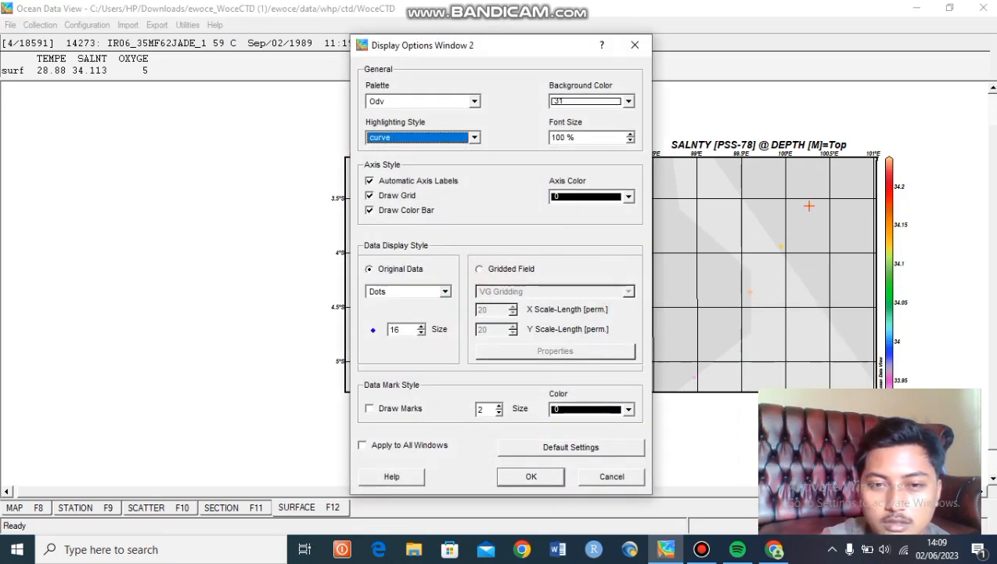
click(480, 269)
click(490, 310)
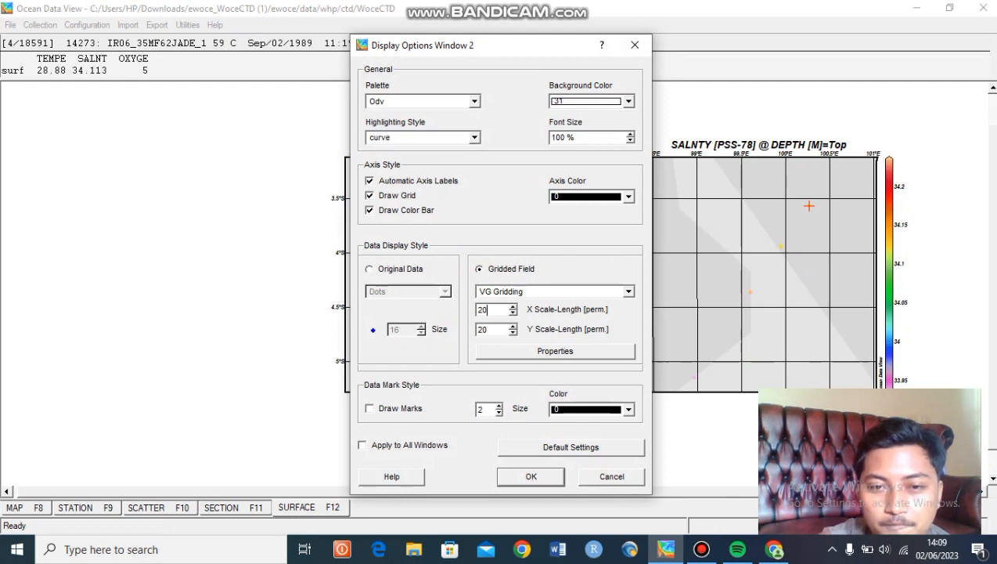
text(0)
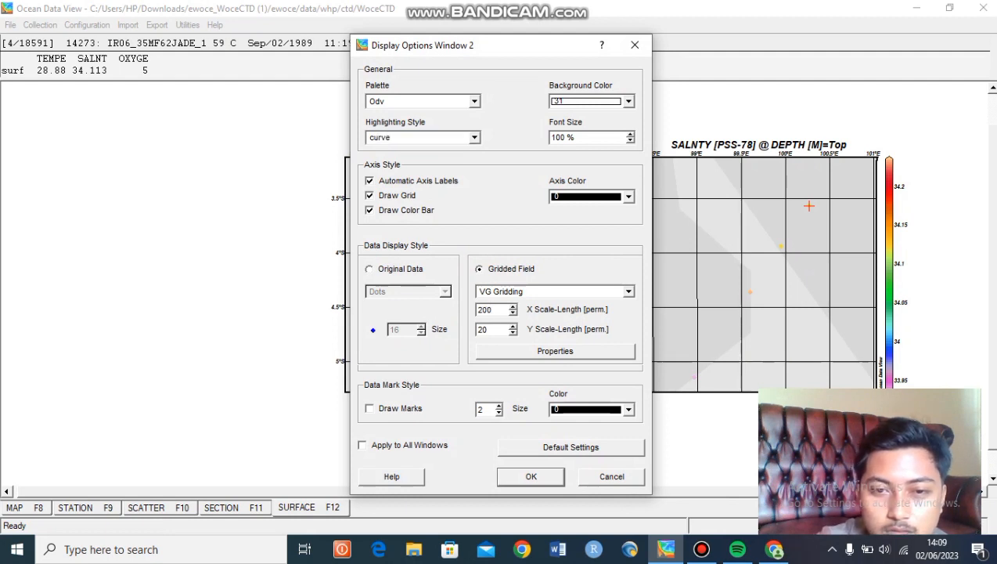
text(0)
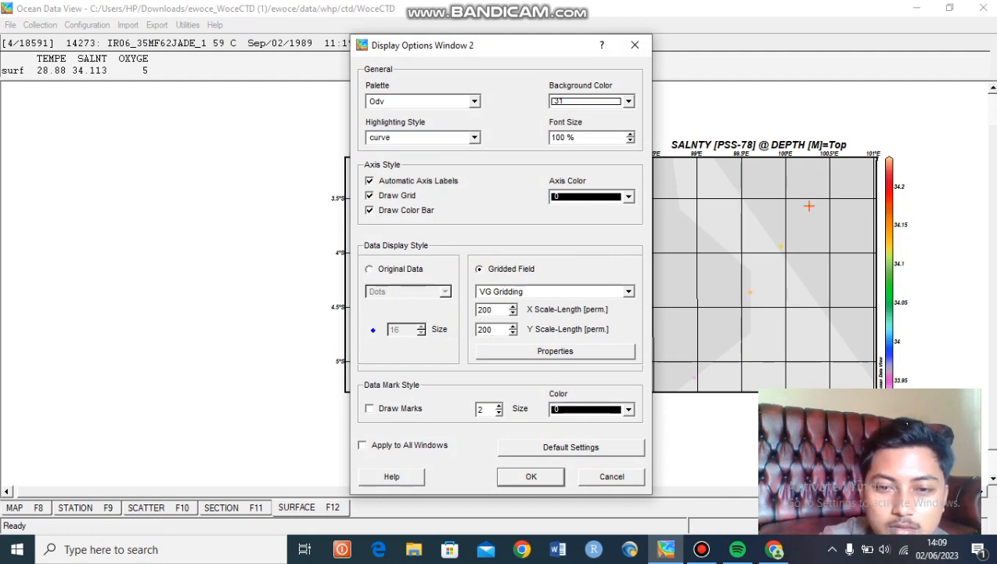
Add labelled contour lines from 33.925 to 34.25 in increments of 0.025 to the salinity surface map and apply the display options
click(555, 351)
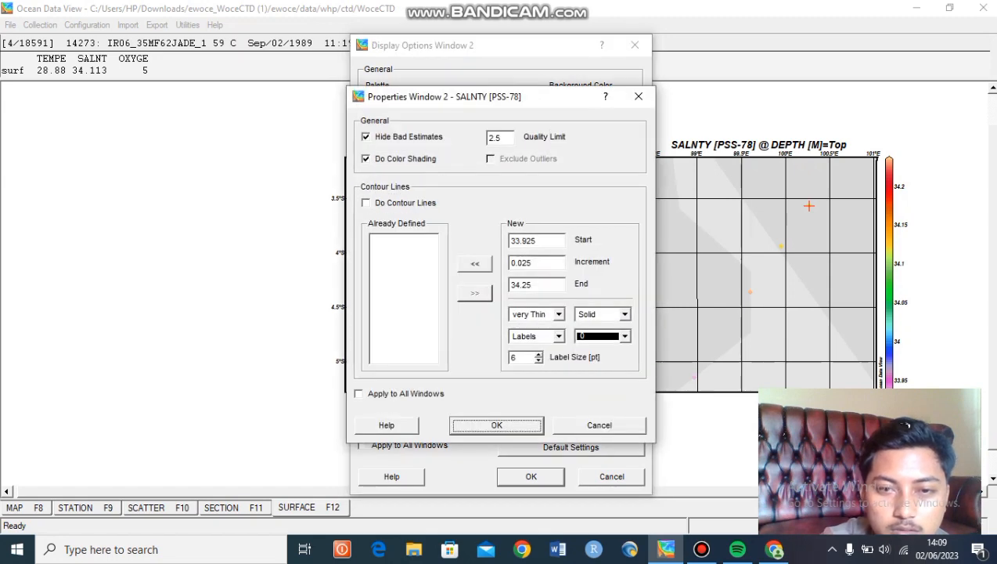
click(474, 263)
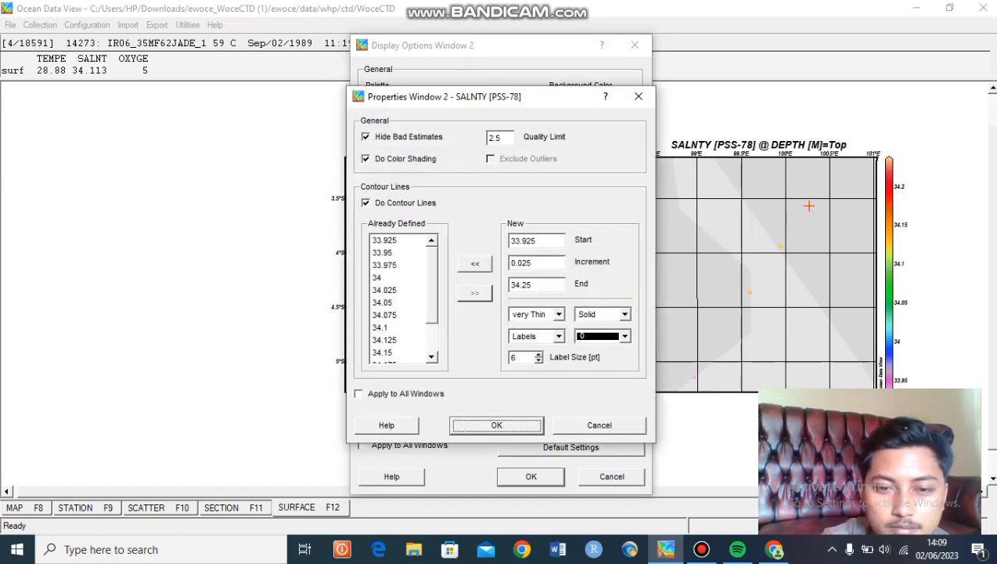
click(496, 424)
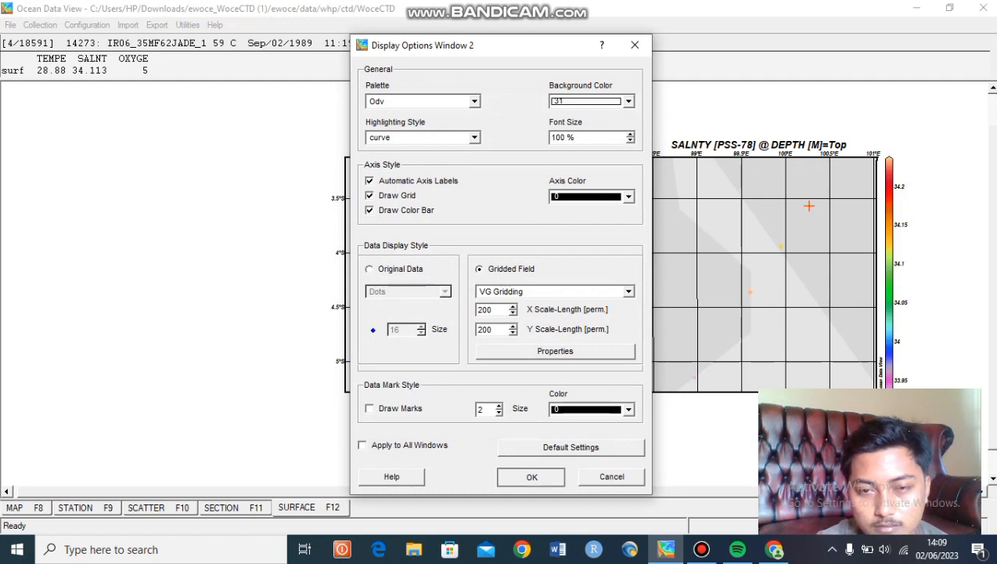
key(Return)
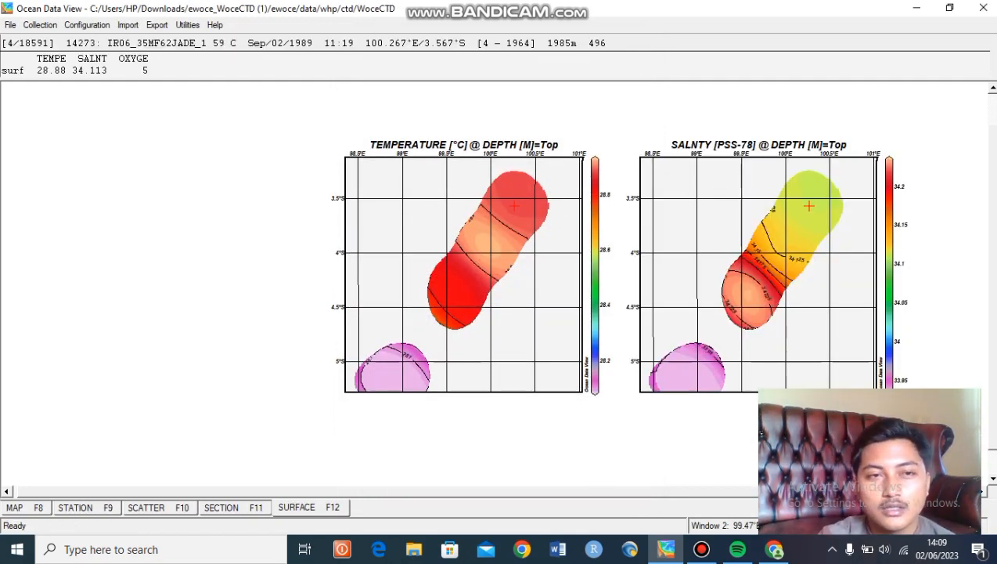
Save the canvas with the surface maps as the PNG image arisodv2 at a resolution of 300 dpi
click(11, 25)
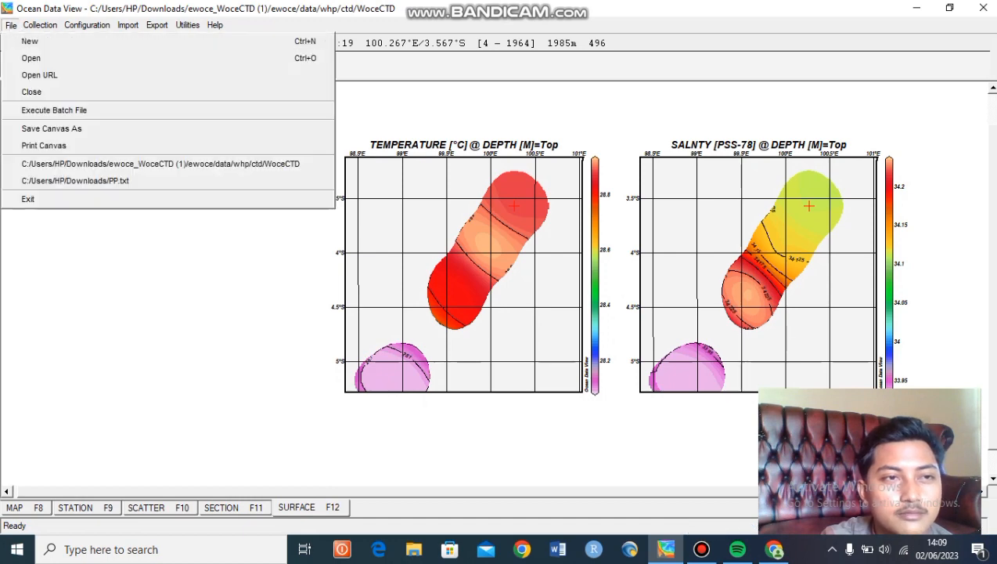
click(52, 129)
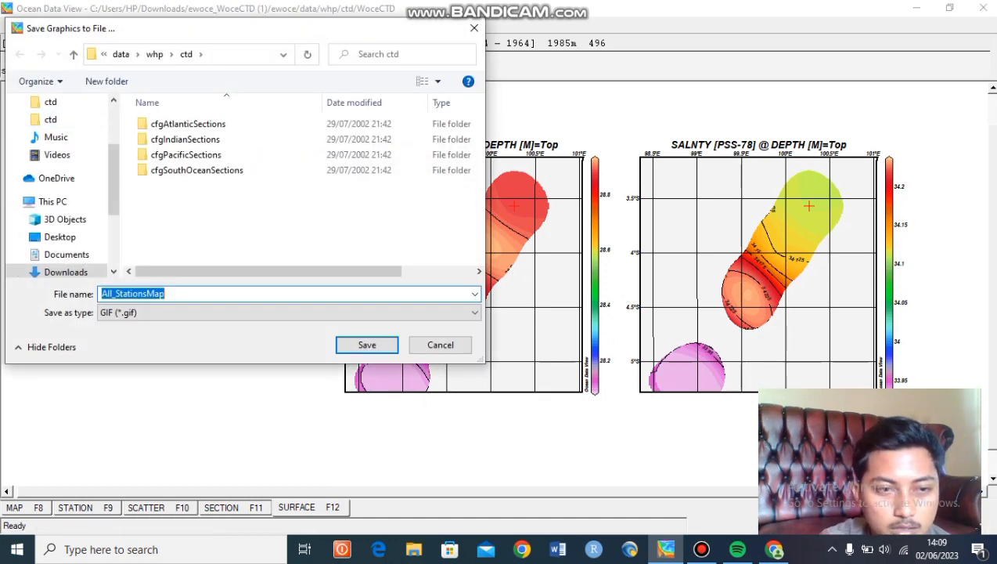
key(End)
key(BackSpace)
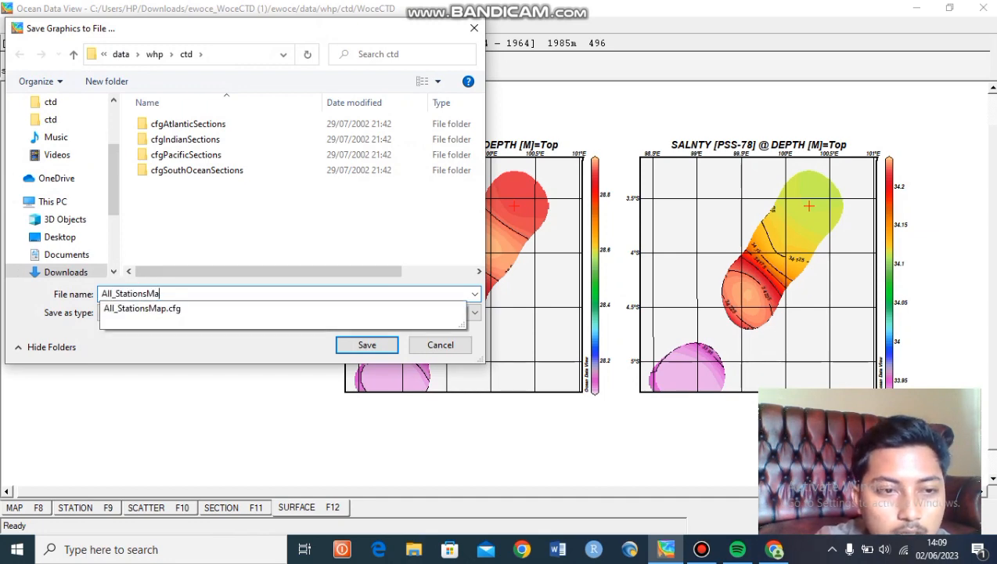
key(BackSpace)
key(BackSpace)
key(BackSpace)
key(BackSpace)
key(BackSpace)
key(BackSpace)
key(BackSpace)
key(BackSpace)
key(BackSpace)
key(BackSpace)
key(BackSpace)
key(BackSpace)
key(BackSpace)
key(BackSpace)
text(ar)
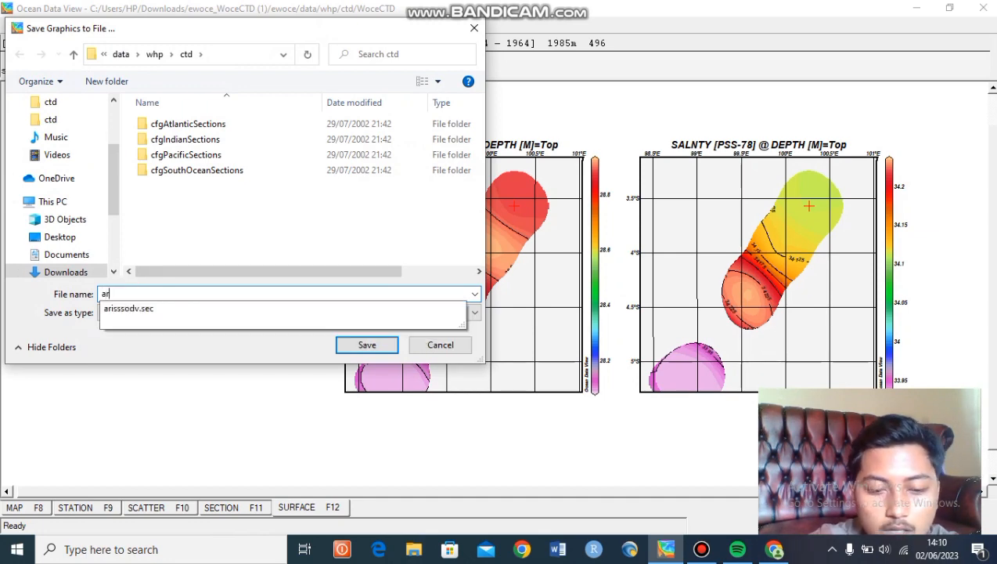
text(iso)
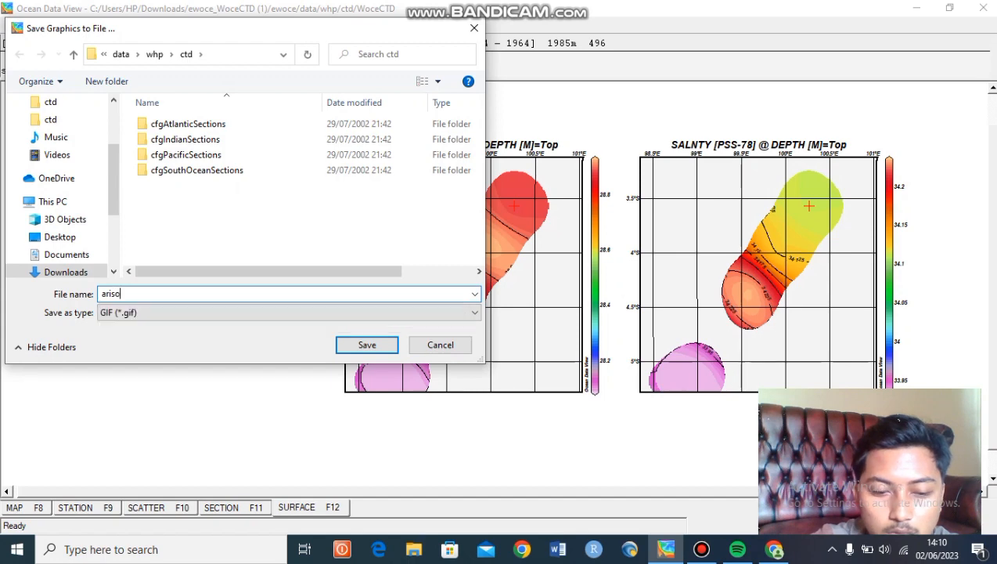
text(dvv)
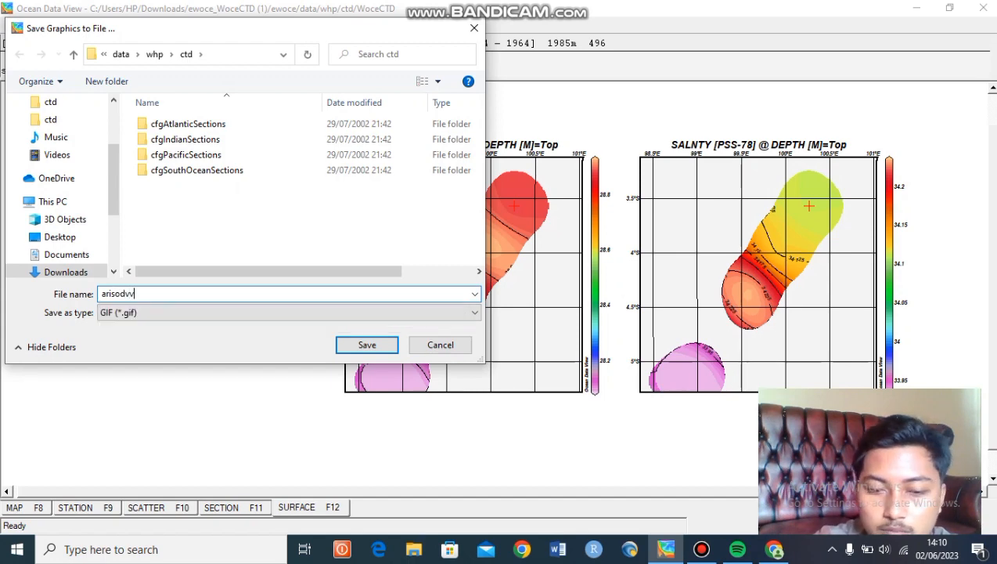
key(BackSpace)
text(2)
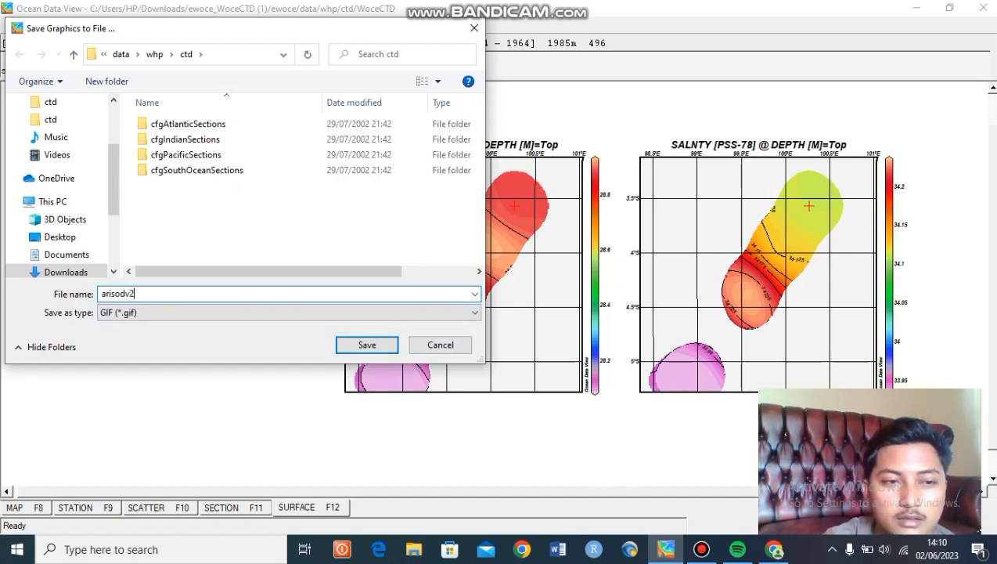
click(289, 313)
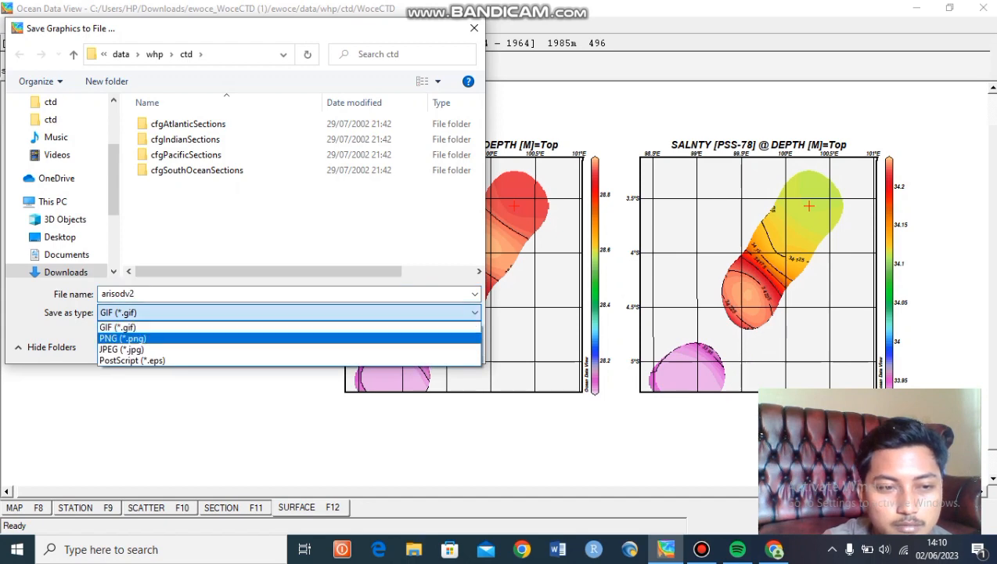
click(122, 338)
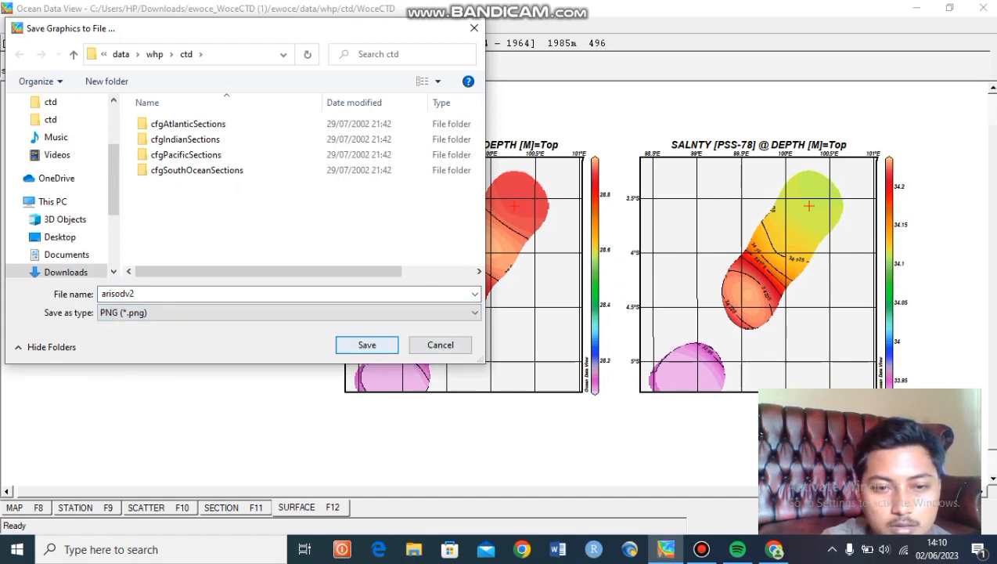
click(366, 344)
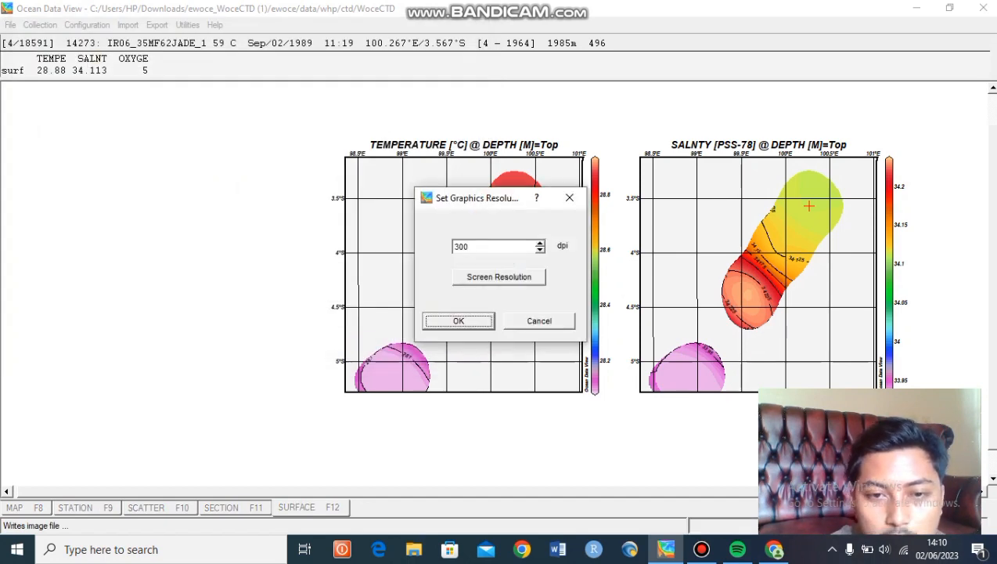
click(458, 320)
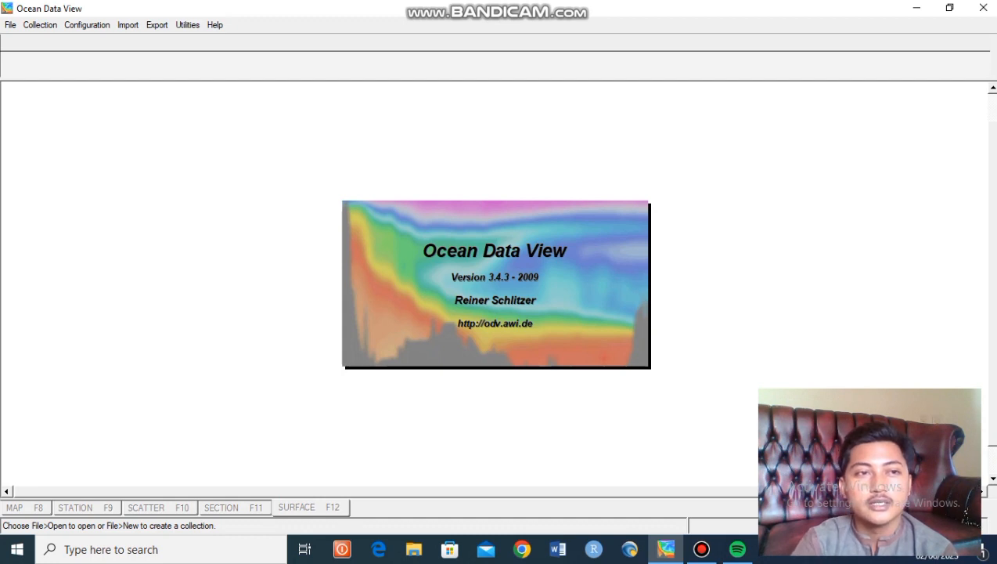
Create a new collection named New_ODV_Collection in the ctd folder
key(alt)
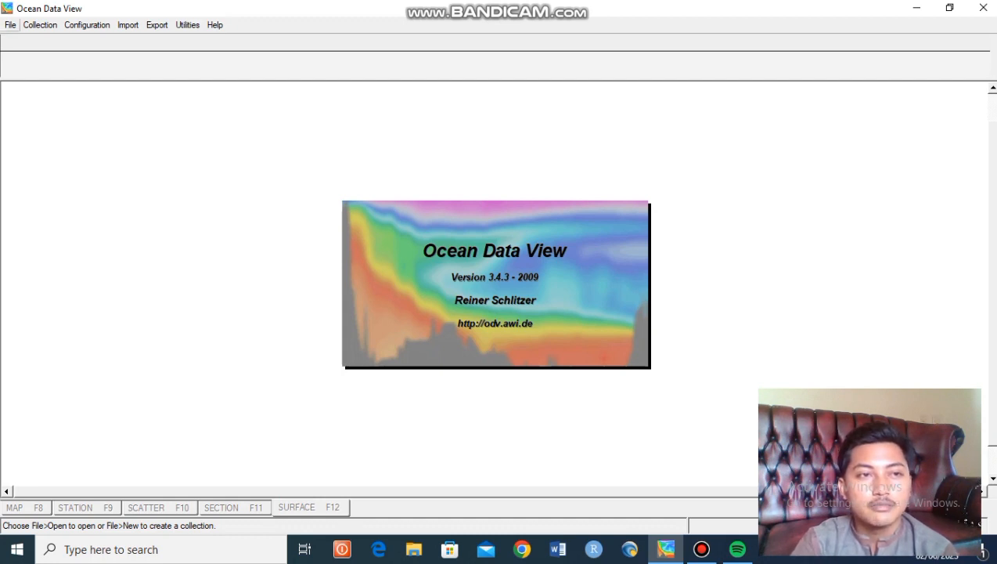
key(Down)
key(Right)
key(Left)
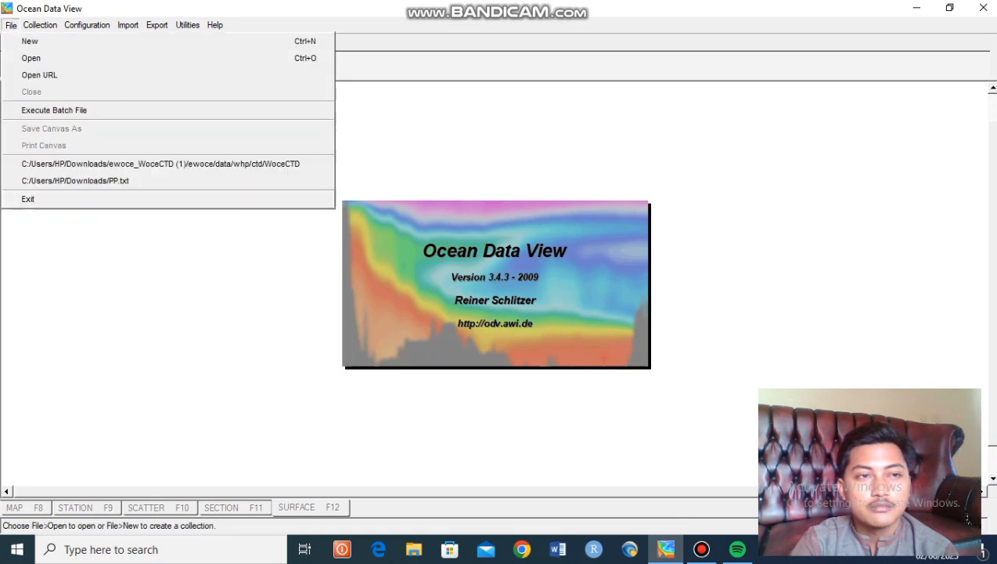
key(Down)
key(Escape)
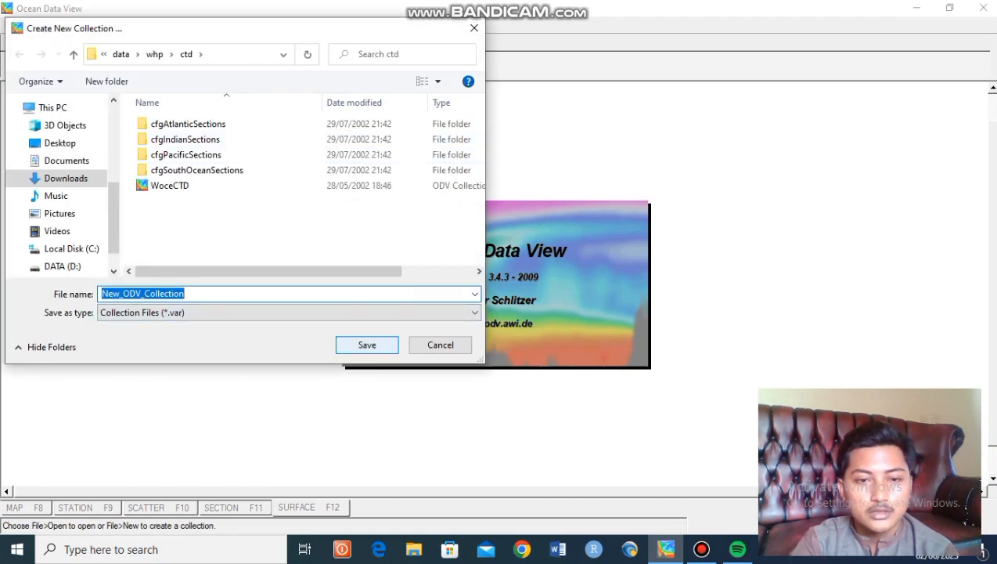
key(Return)
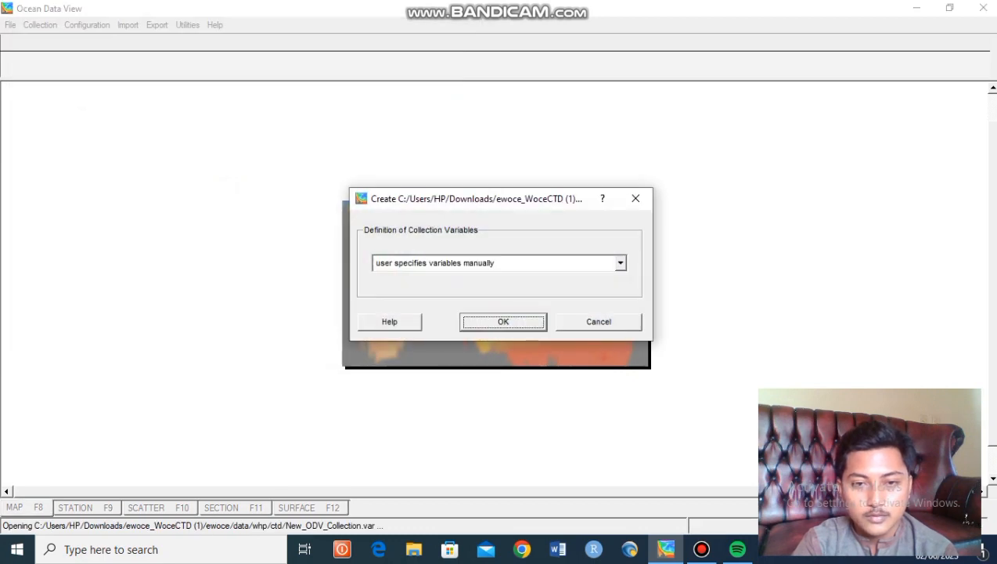
Specify the collection variables manually, accepting Depth [m], Temperature [°C] and Salinity [psu]
key(Return)
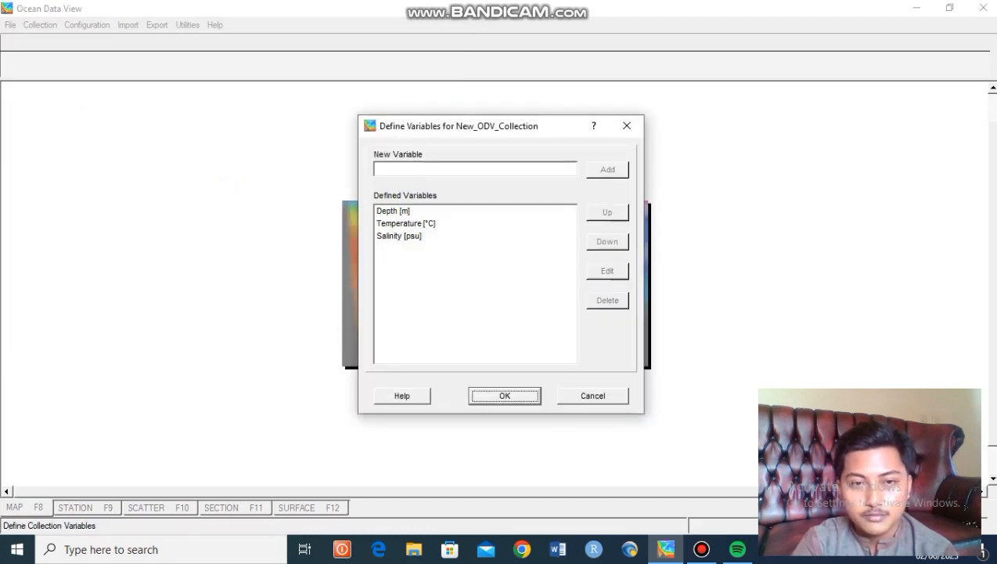
drag(407, 211, 407, 236)
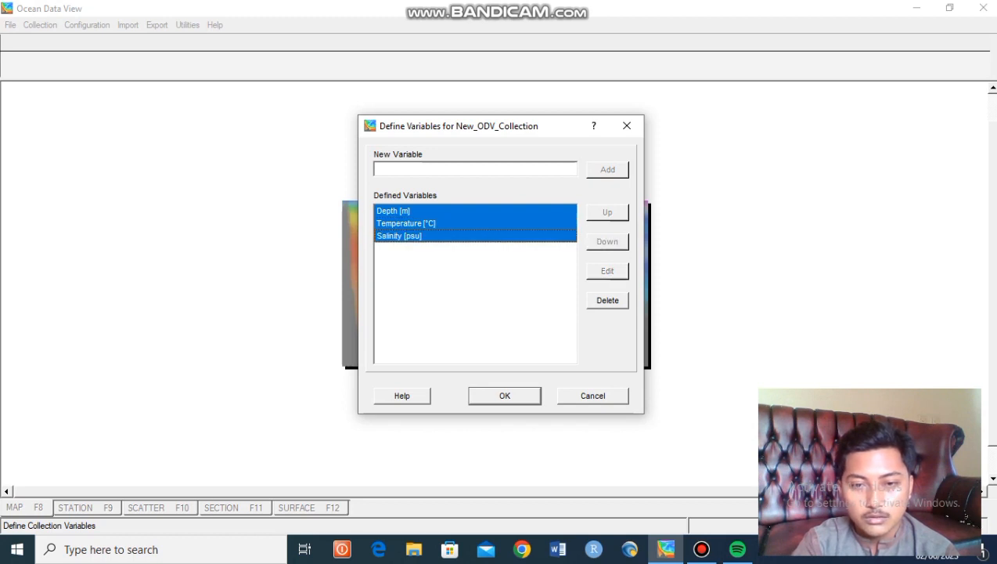
click(503, 395)
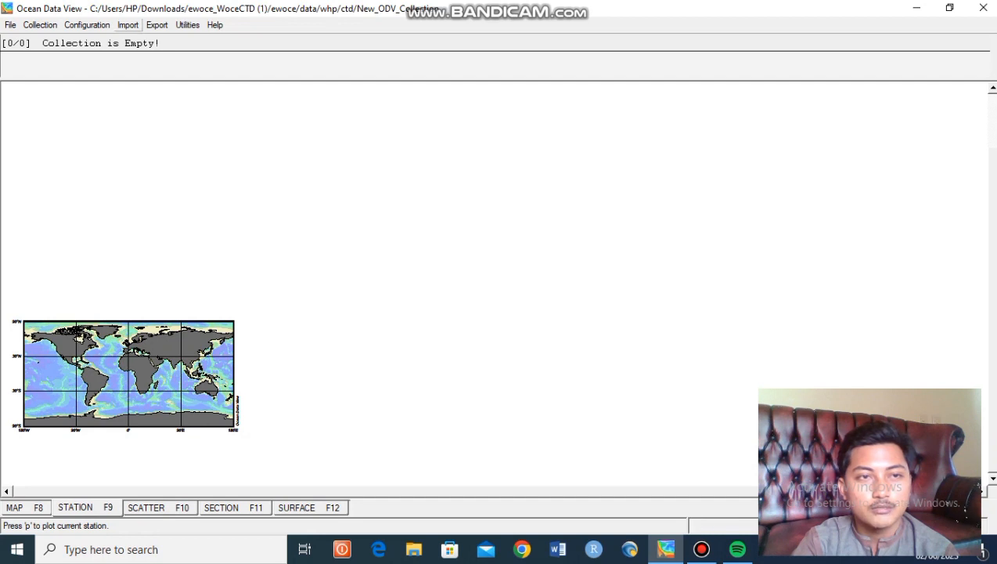
Import the spreadsheet file PP from Downloads, accepting TAB as column separator, header line 1 and first data line 2
click(128, 24)
click(167, 41)
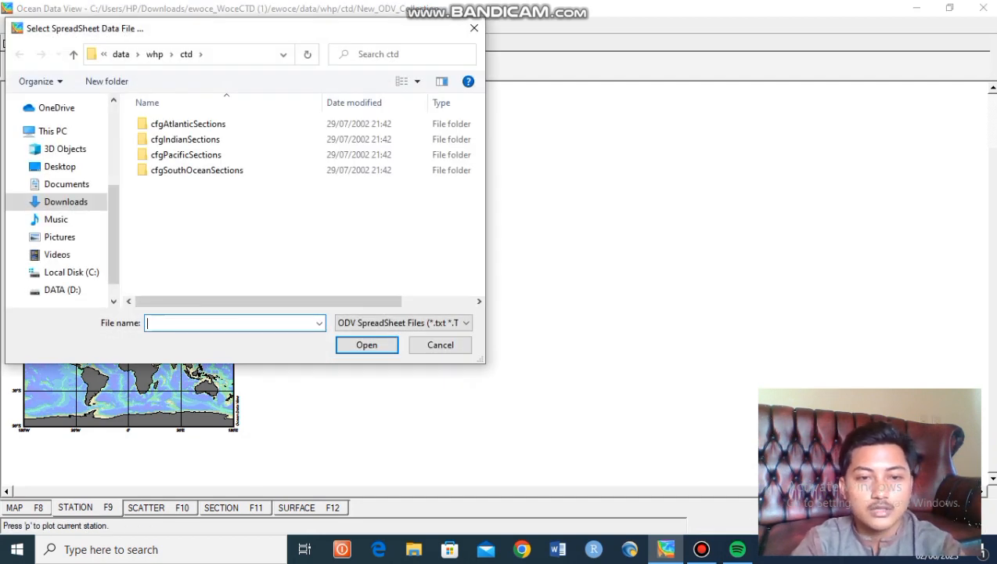
click(404, 323)
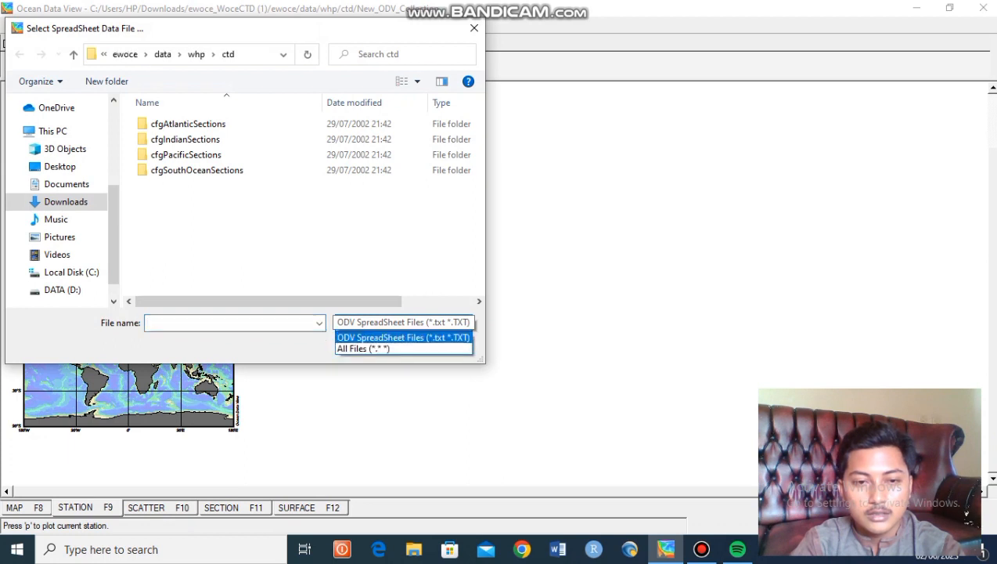
click(430, 349)
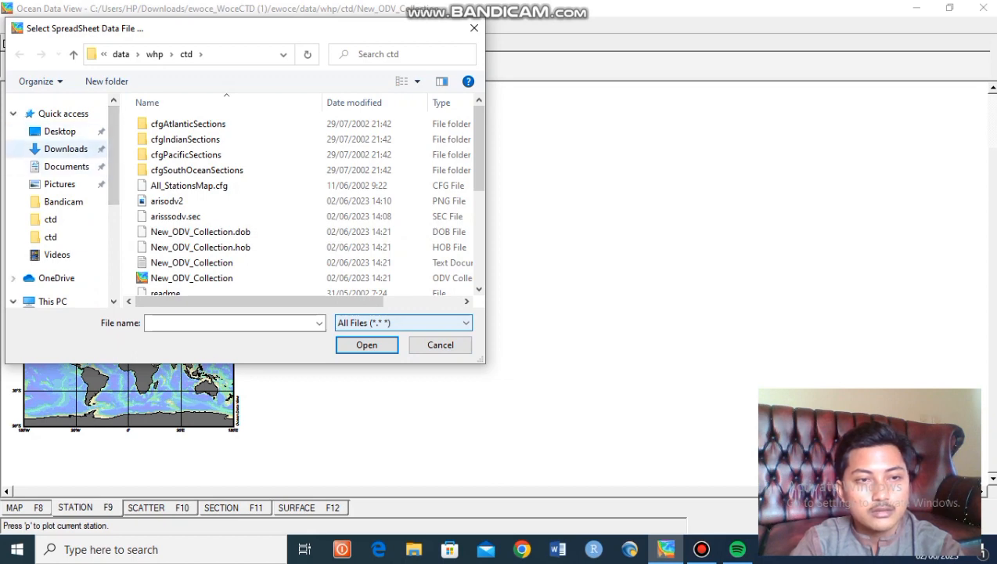
click(66, 149)
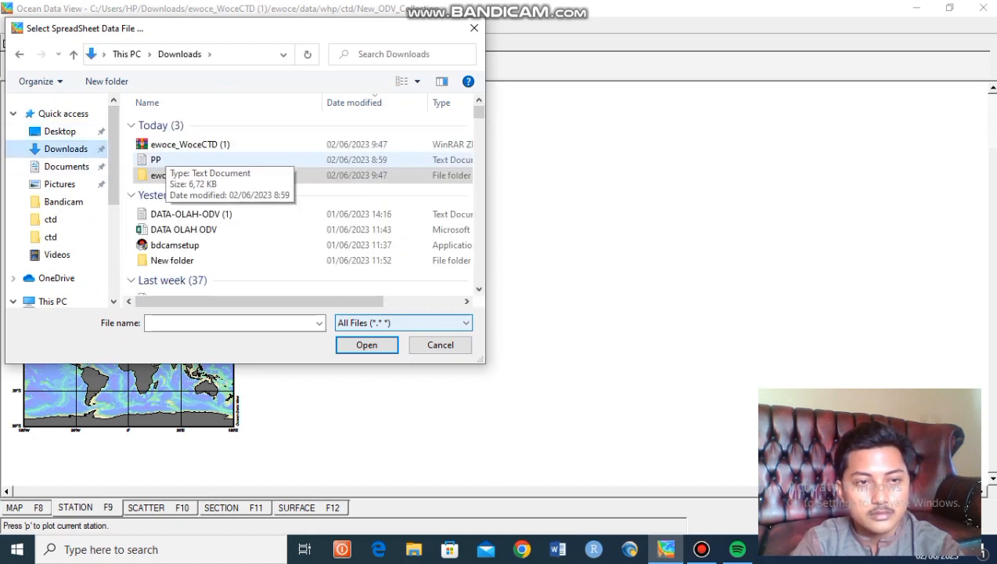
click(156, 160)
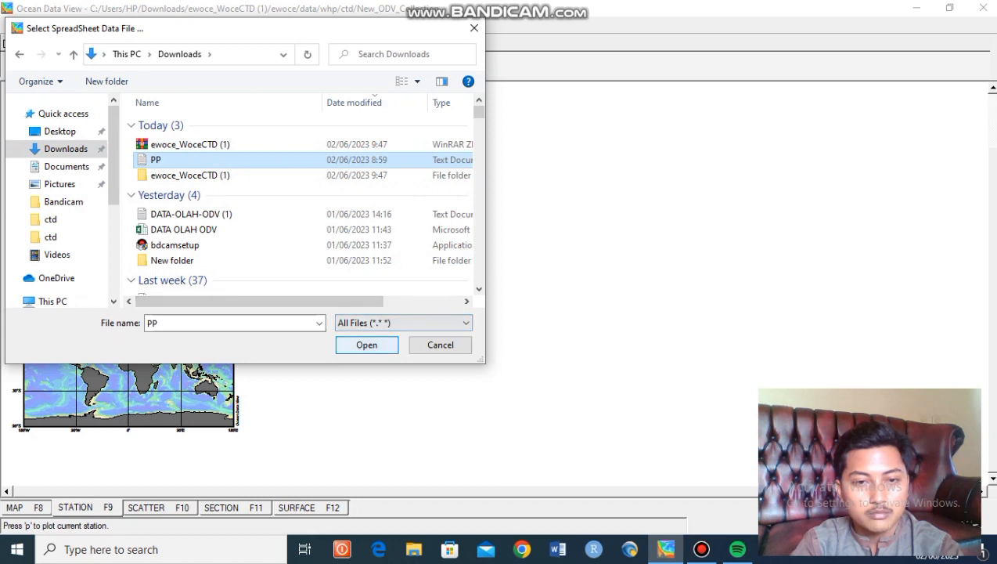
key(Return)
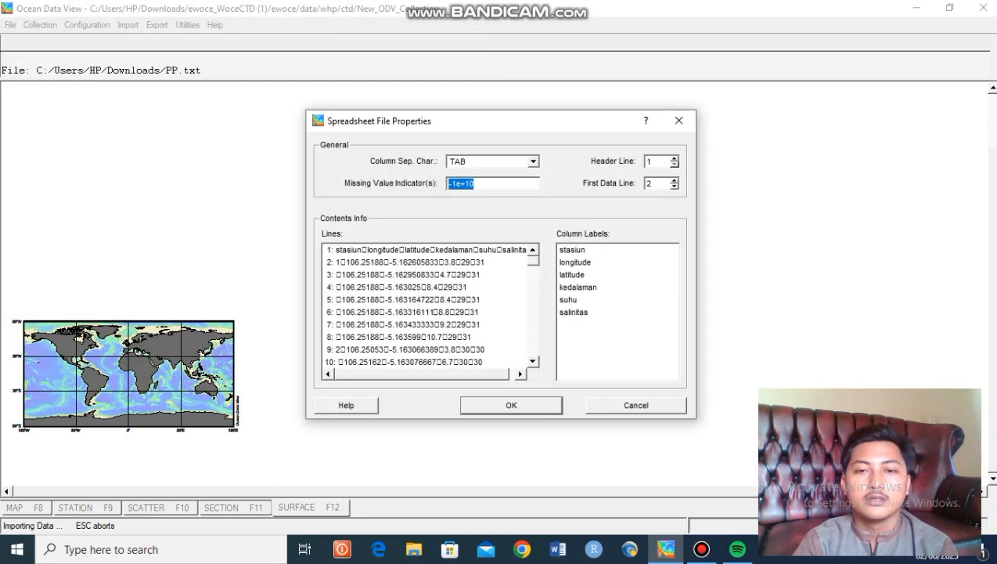
key(Return)
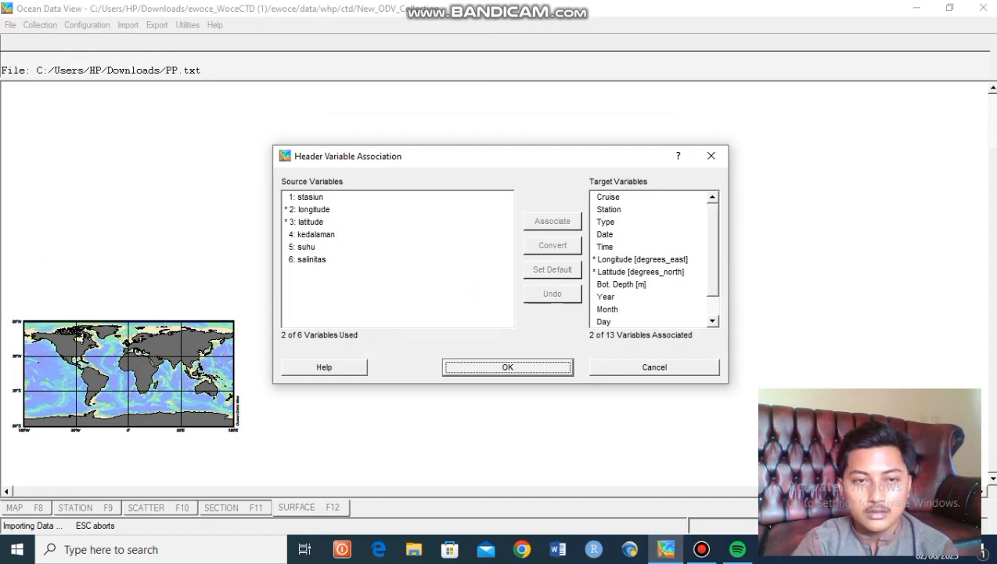
Associate the source variable stasiun with the Station header variable and accept the header associations
click(311, 198)
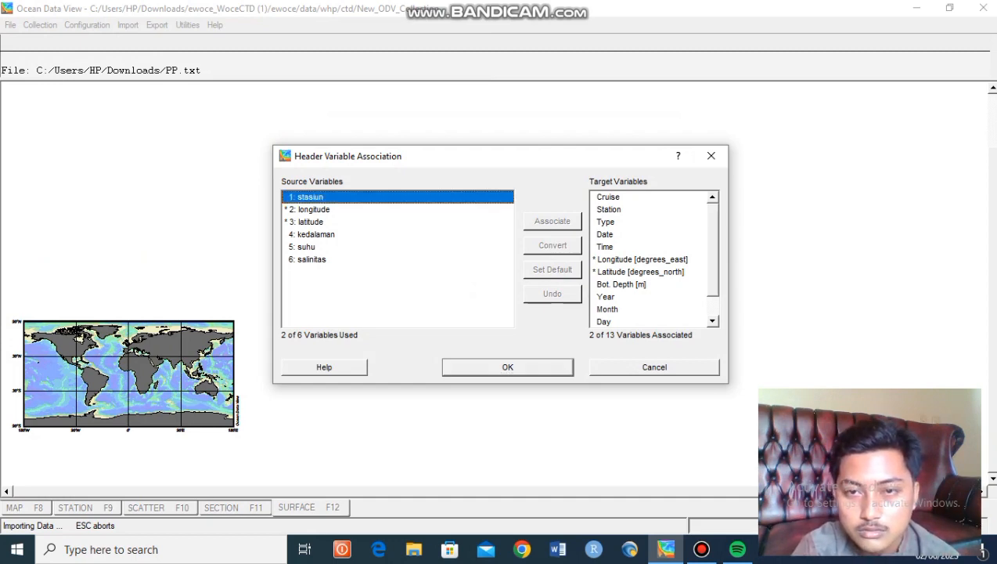
click(609, 210)
click(553, 220)
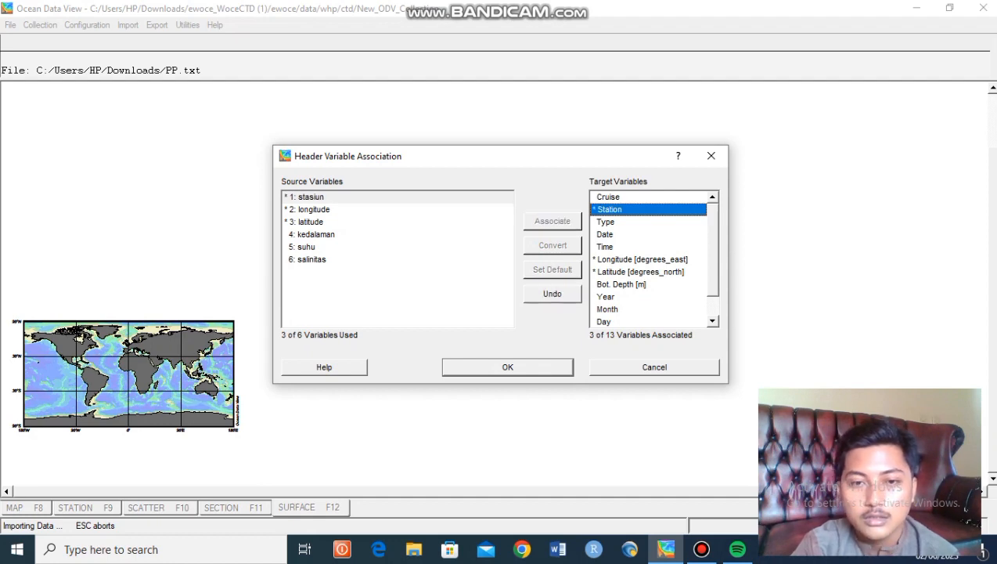
key(Return)
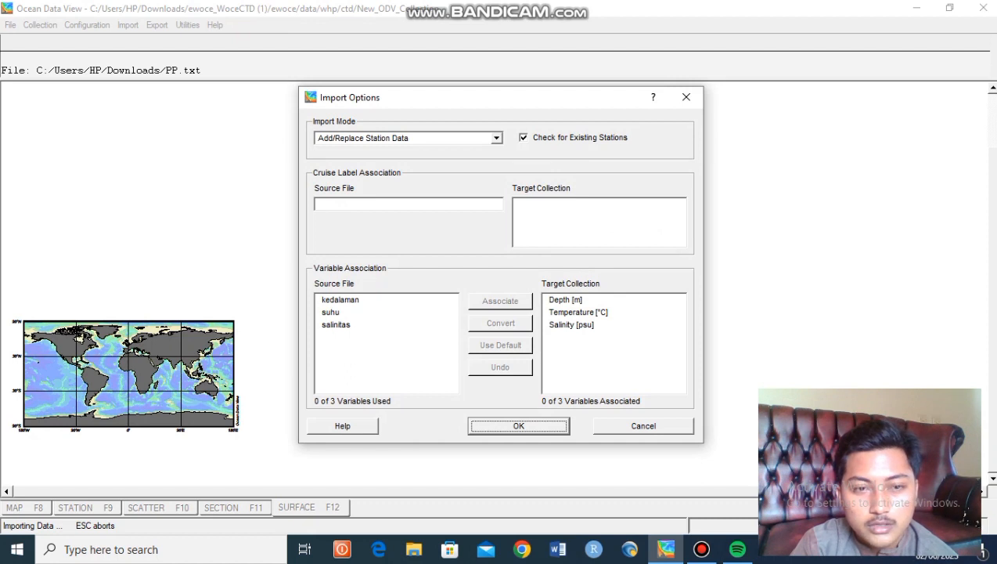
Associate kedalaman with Depth [m], suhu with Temperature [°C] and salinitas with Salinity [psu], and complete the station data import
click(341, 300)
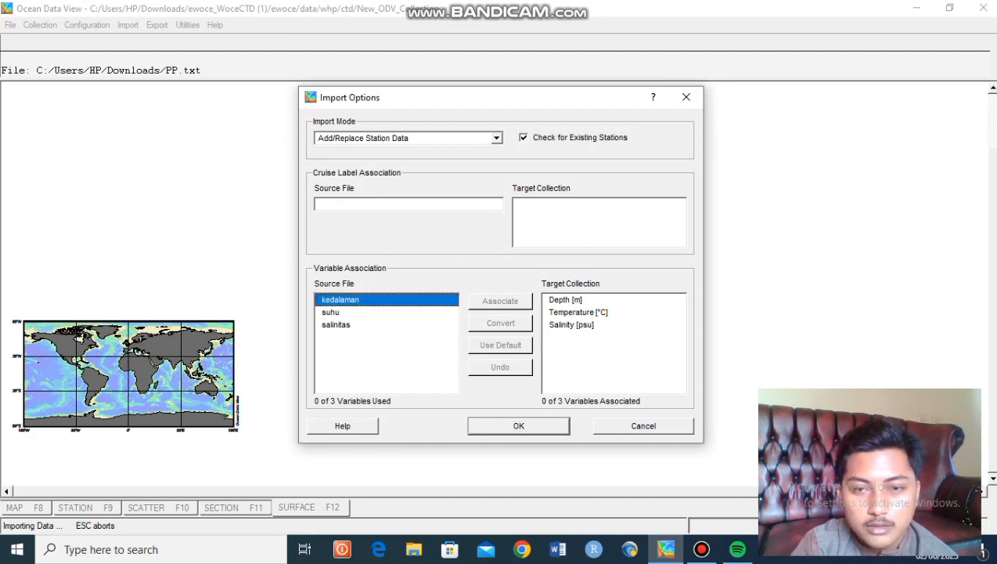
click(566, 300)
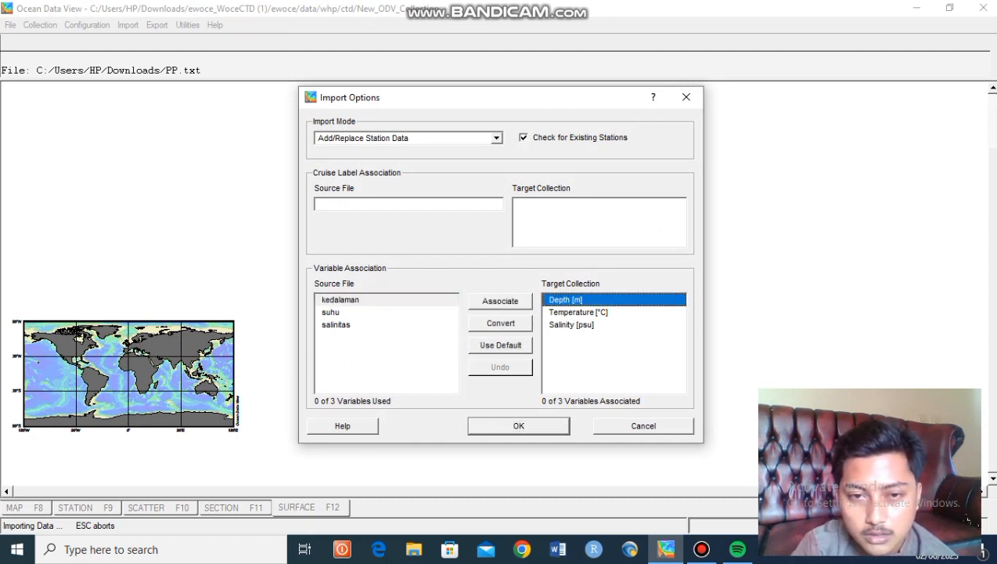
click(501, 301)
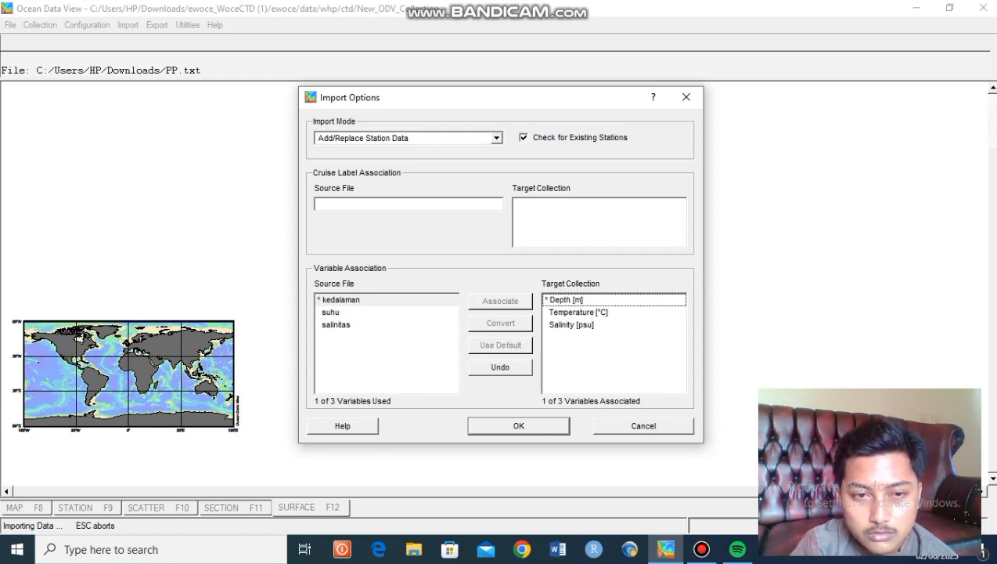
click(331, 312)
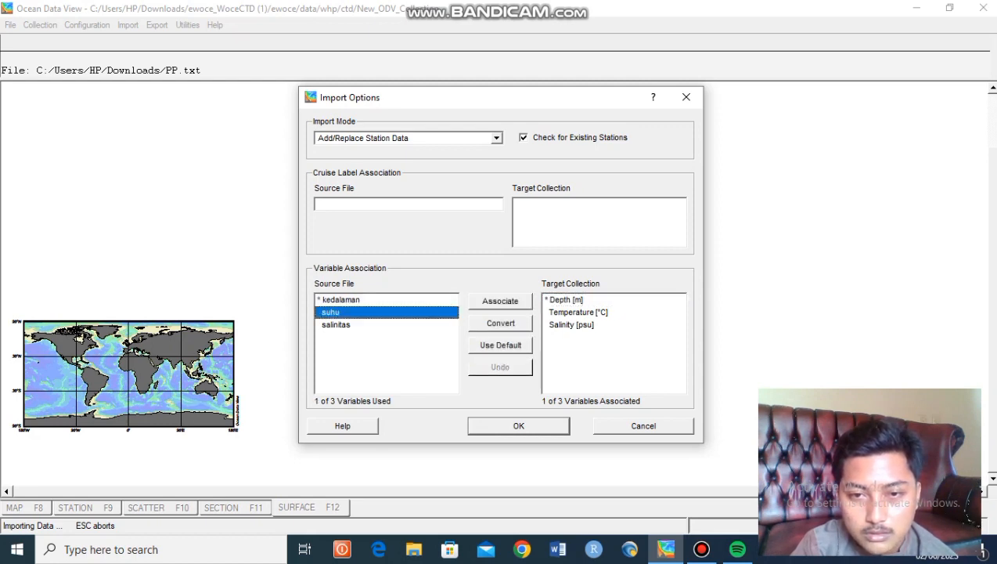
click(579, 313)
click(500, 301)
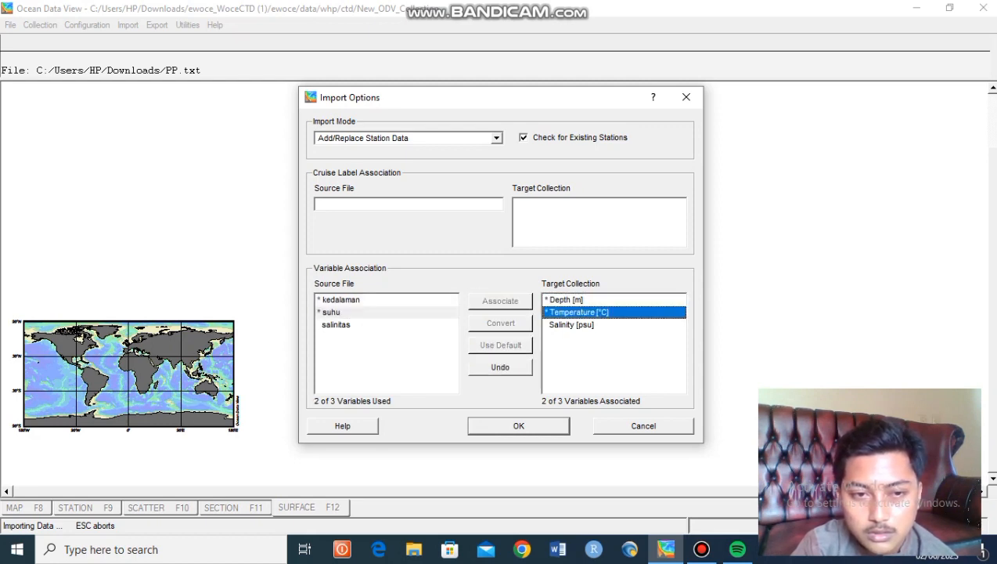
click(336, 325)
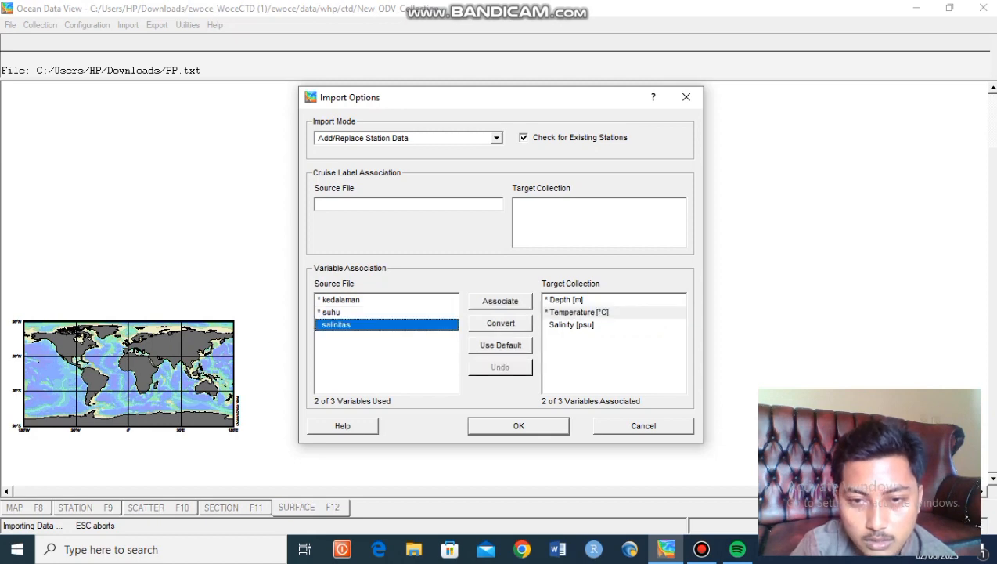
click(572, 325)
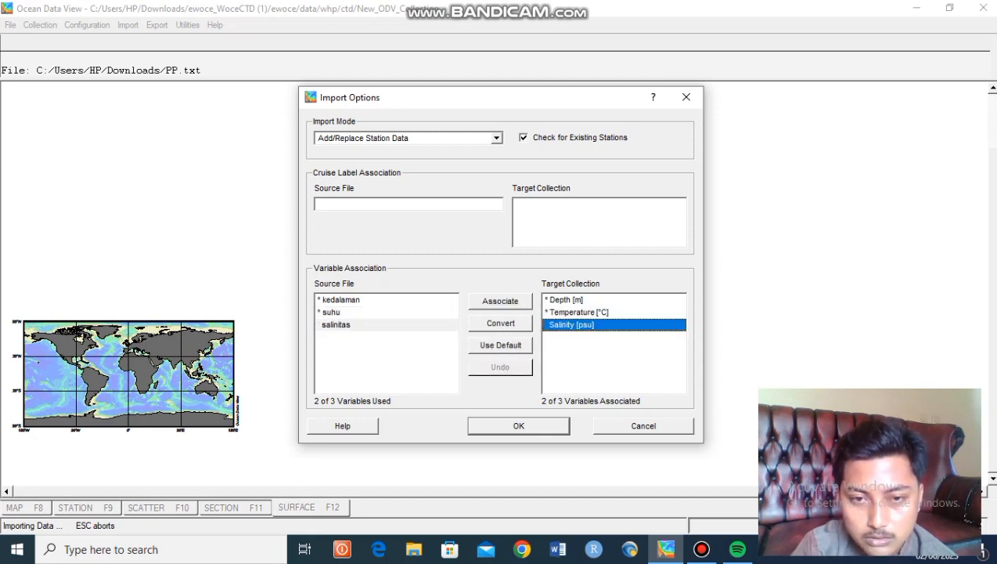
click(500, 301)
click(516, 425)
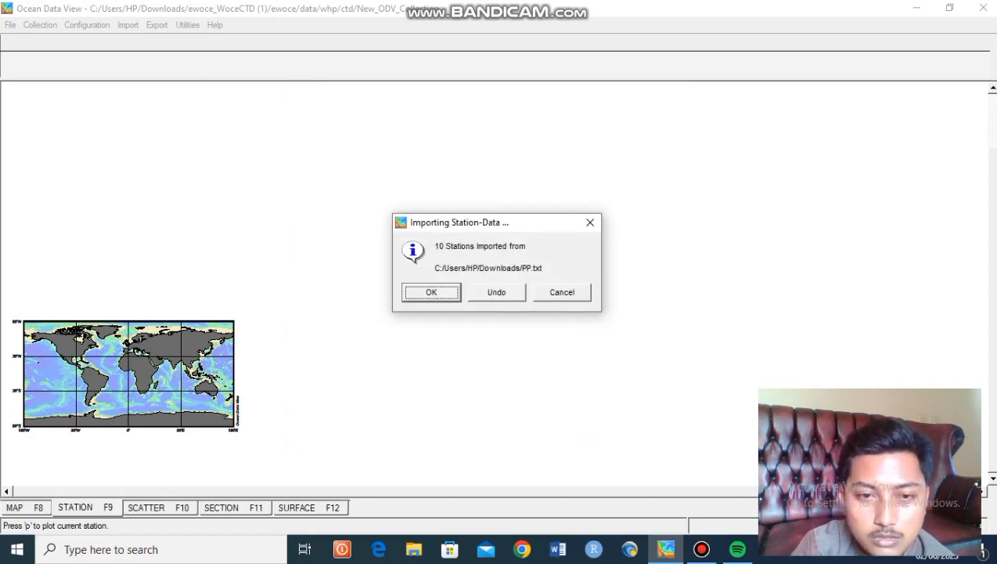
key(Return)
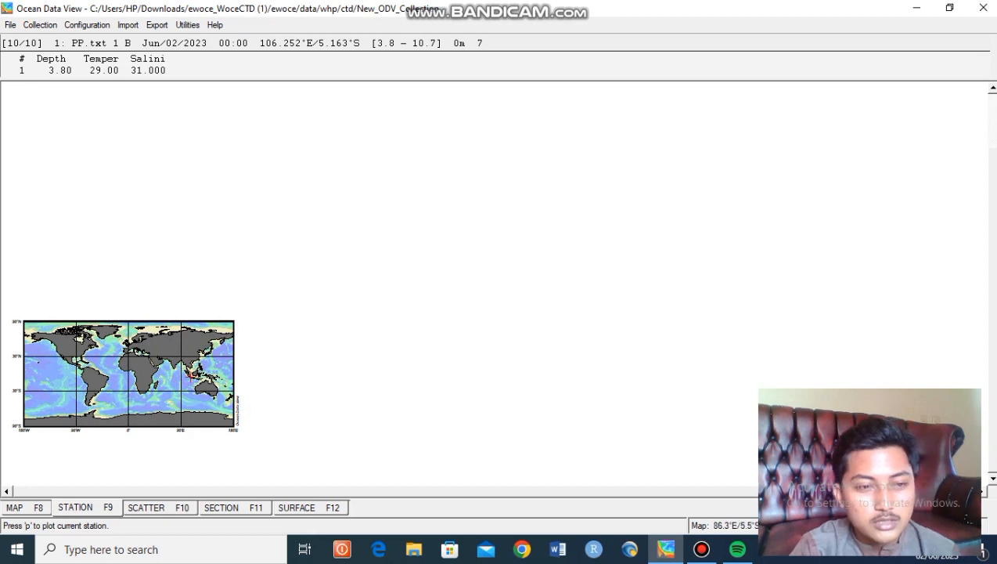
Zoom the global station map to western Indonesia and mainland Southeast Asia, with the lower-left corner at about 93.1°E, 10.1°S
right_click(143, 122)
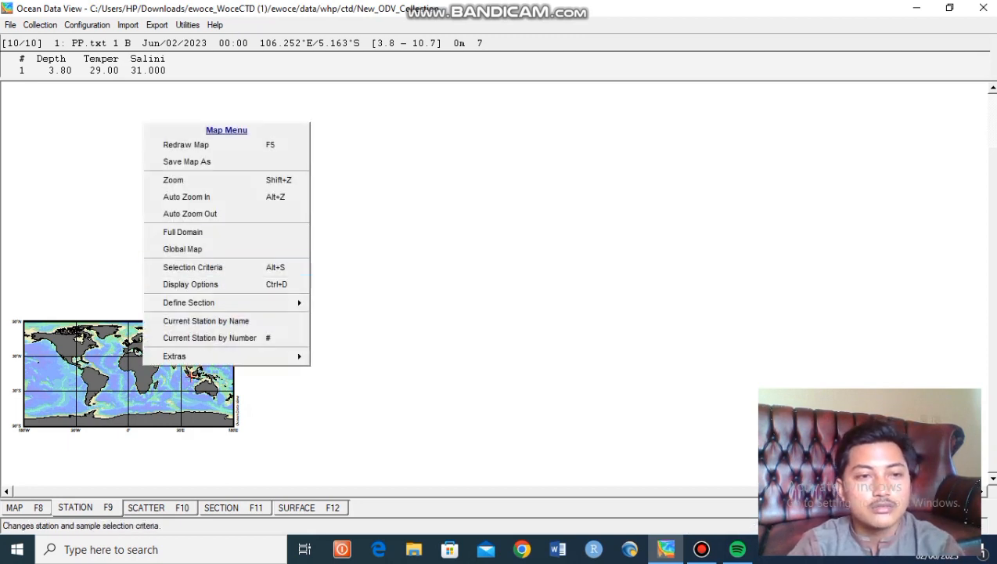
click(173, 180)
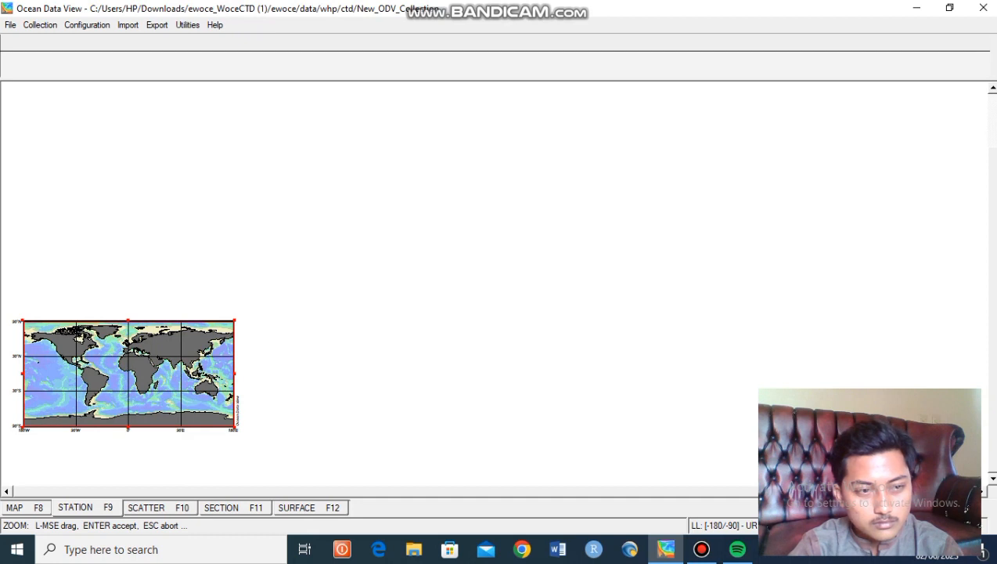
drag(23, 320, 181, 360)
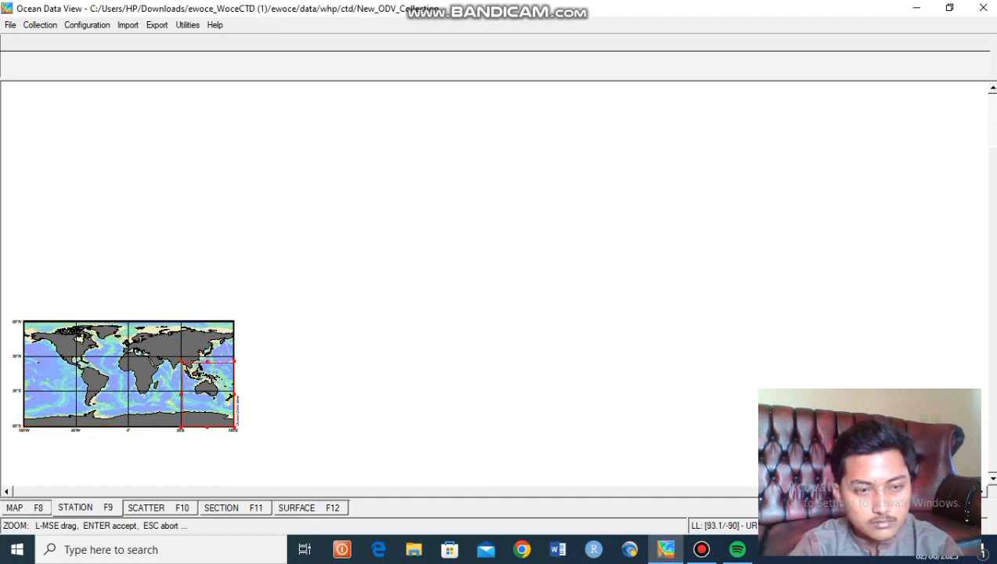
drag(235, 428, 201, 382)
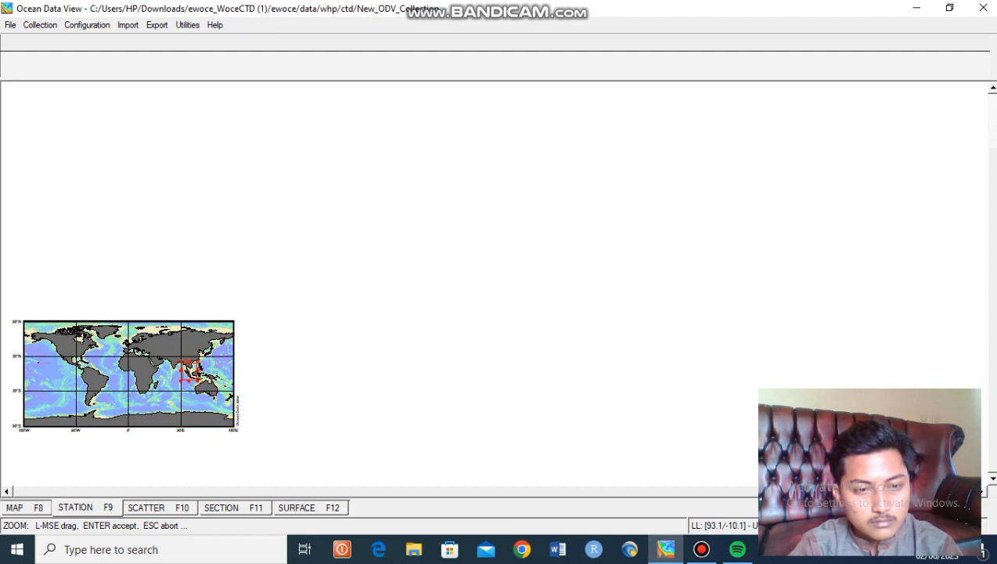
key(Return)
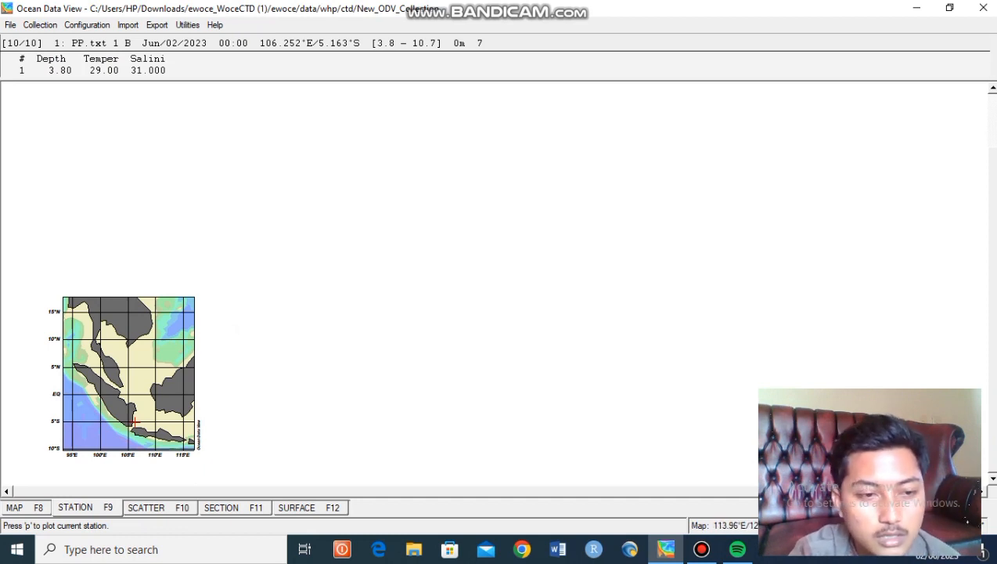
Zoom the station map to the sea between Sumatra, Borneo and Java, with the lower-left corner at about 104.17°E, 6.52°S
right_click(151, 348)
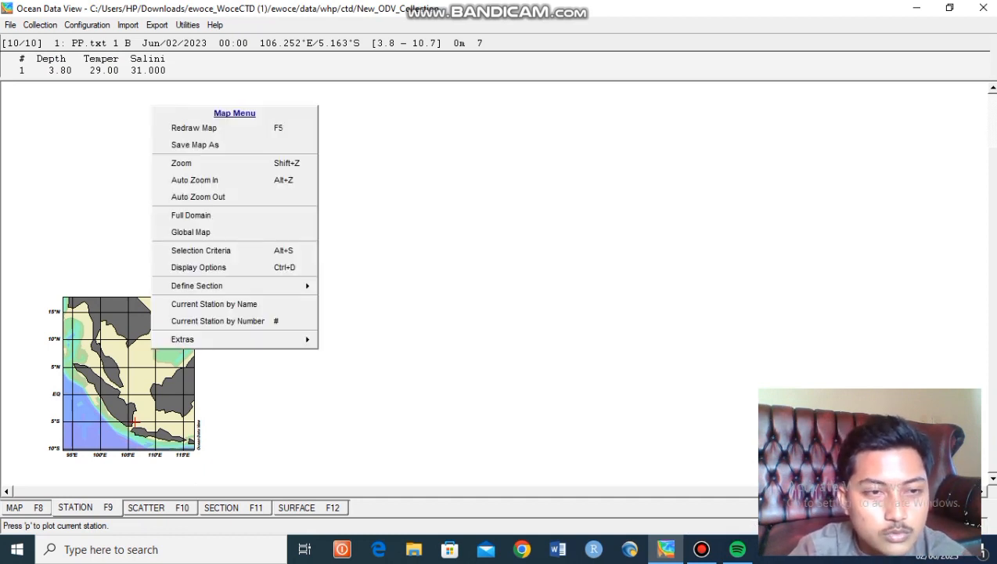
key(Up)
key(Up)
key(Up)
key(Up)
key(Return)
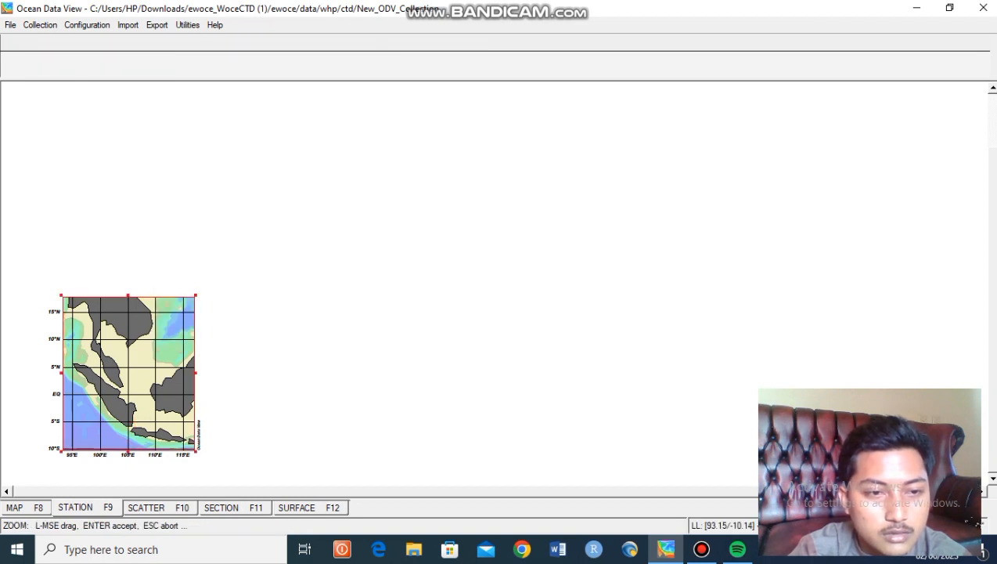
drag(196, 296, 167, 389)
drag(62, 450, 122, 430)
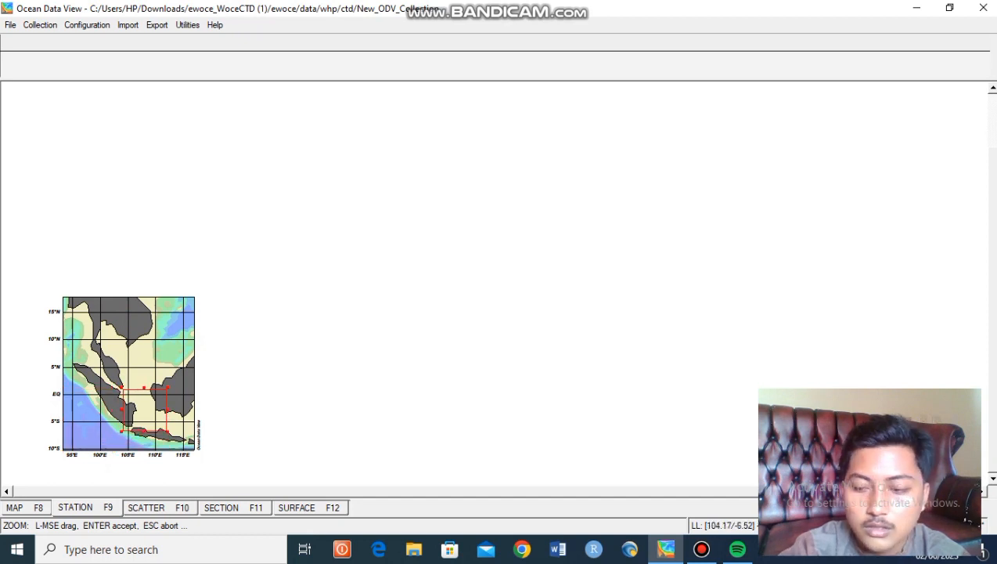
key(Return)
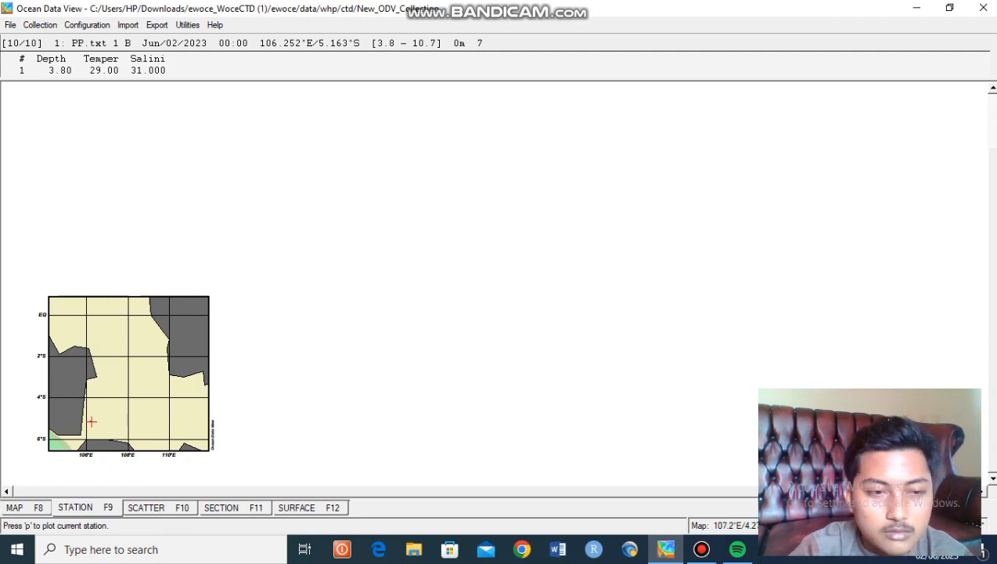
Set the station dot size to 15 in the map display options
right_click(112, 401)
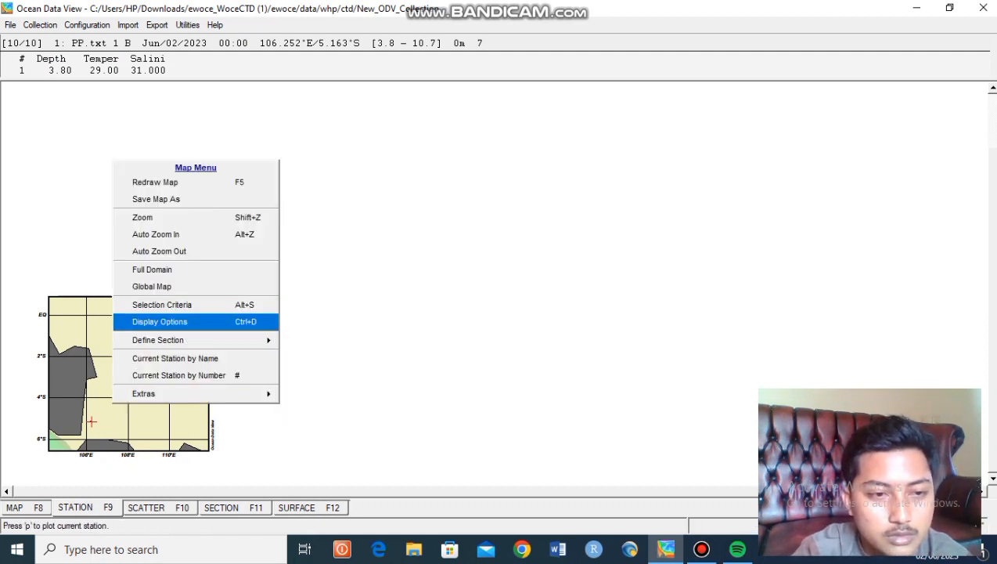
click(159, 322)
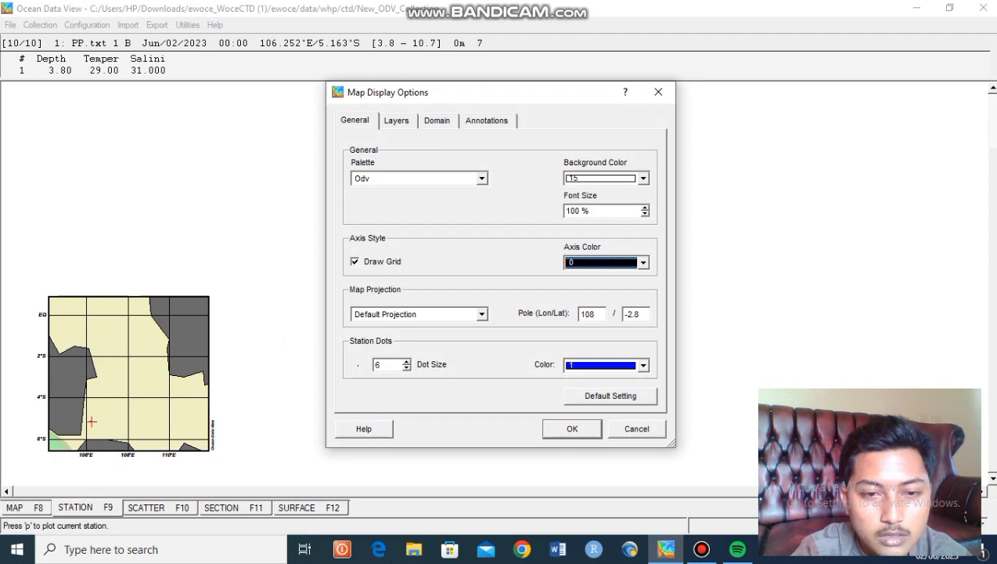
click(382, 364)
key(BackSpace)
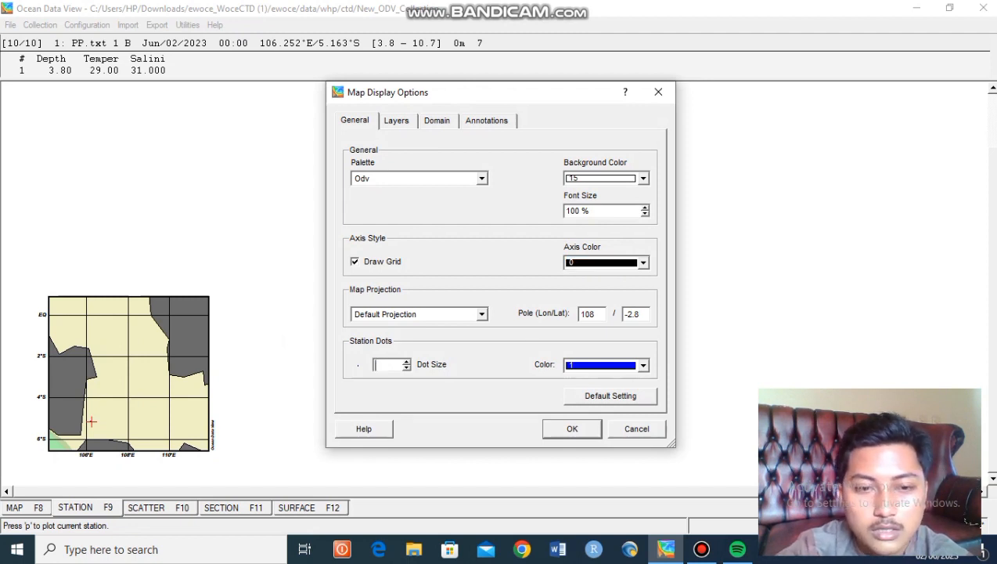
text(15)
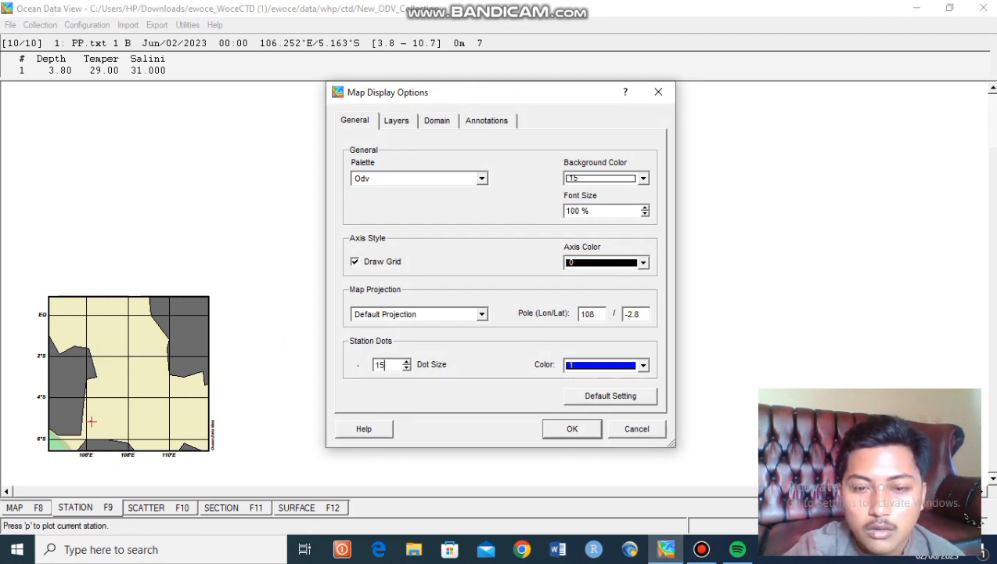
key(Return)
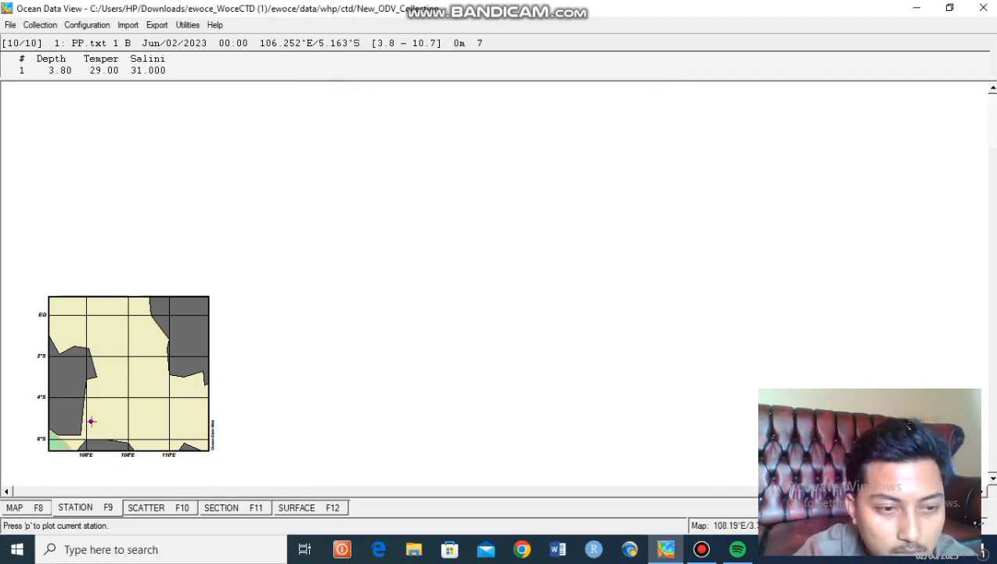
Zoom the map to the waters around the blue station marker, with the lower-left corner at about 106.01°E, 5.67°S
right_click(133, 390)
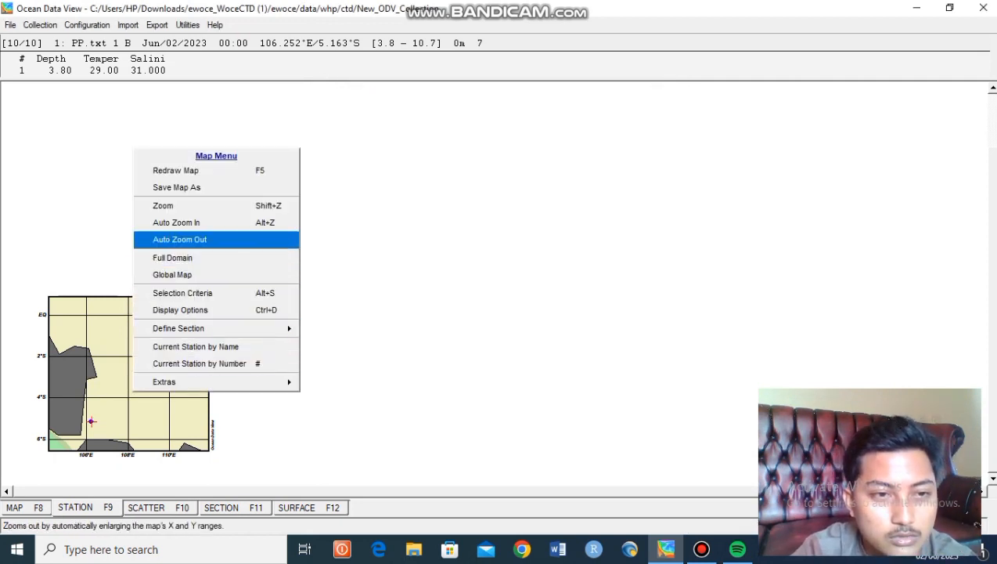
click(180, 205)
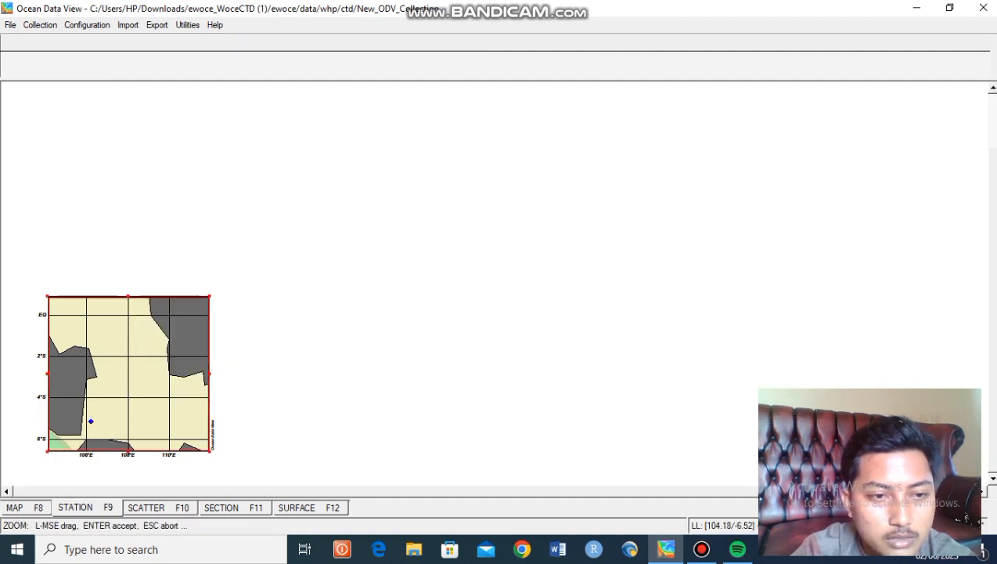
drag(209, 296, 106, 400)
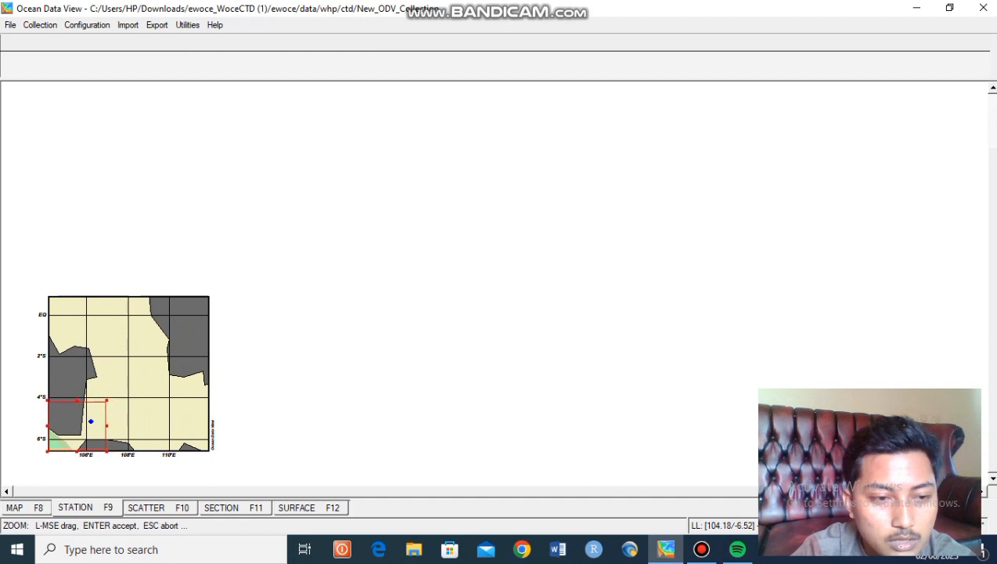
drag(48, 450, 86, 432)
key(Return)
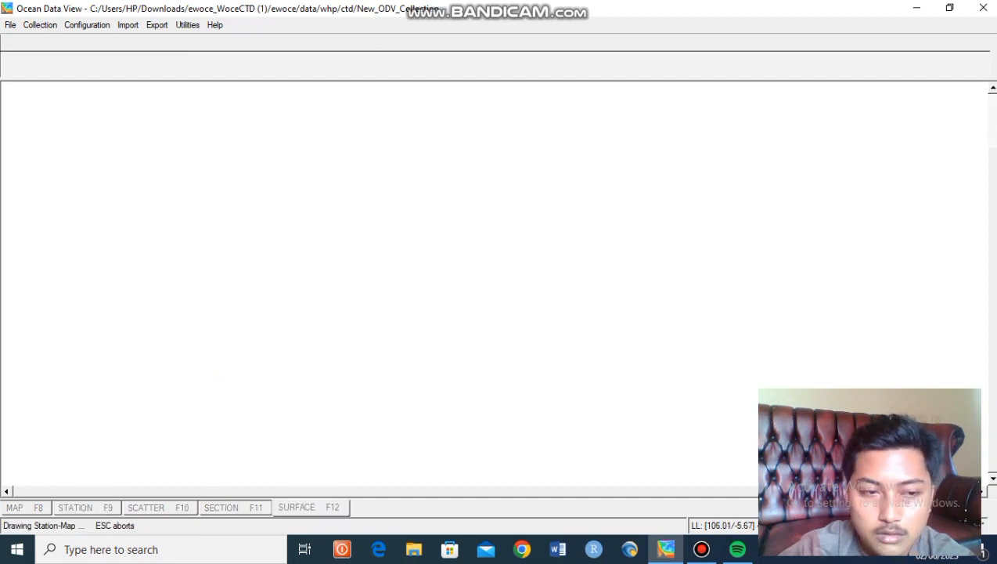
Zoom the map closer on the clustered stations, with the lower-left corner at about 106.172°E, 5.23°S
right_click(127, 123)
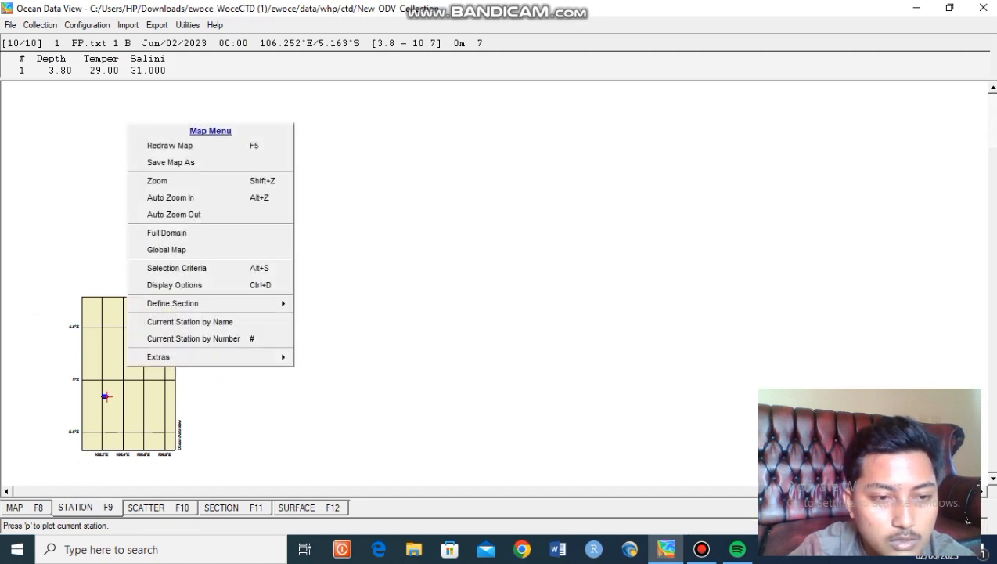
click(158, 181)
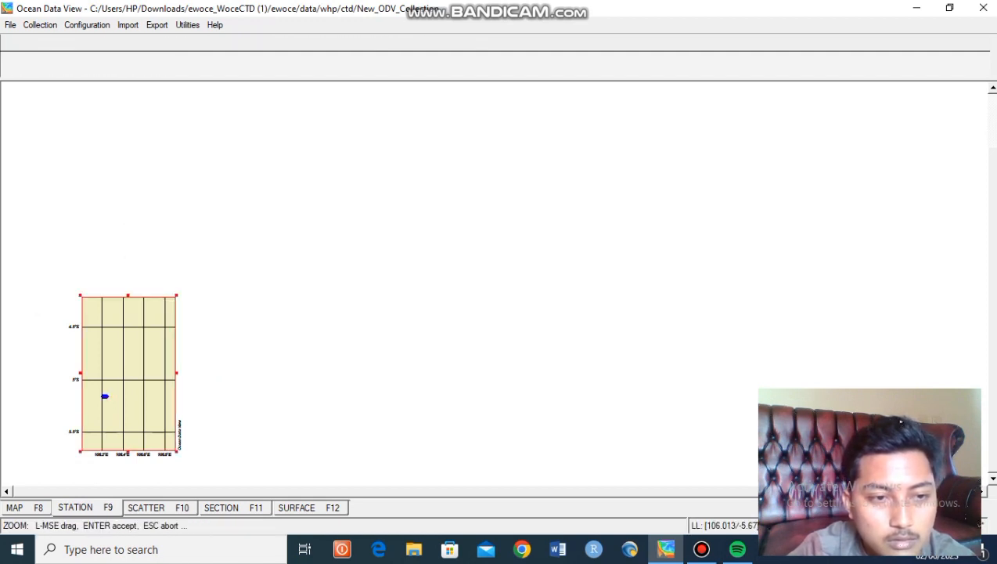
drag(176, 295, 126, 378)
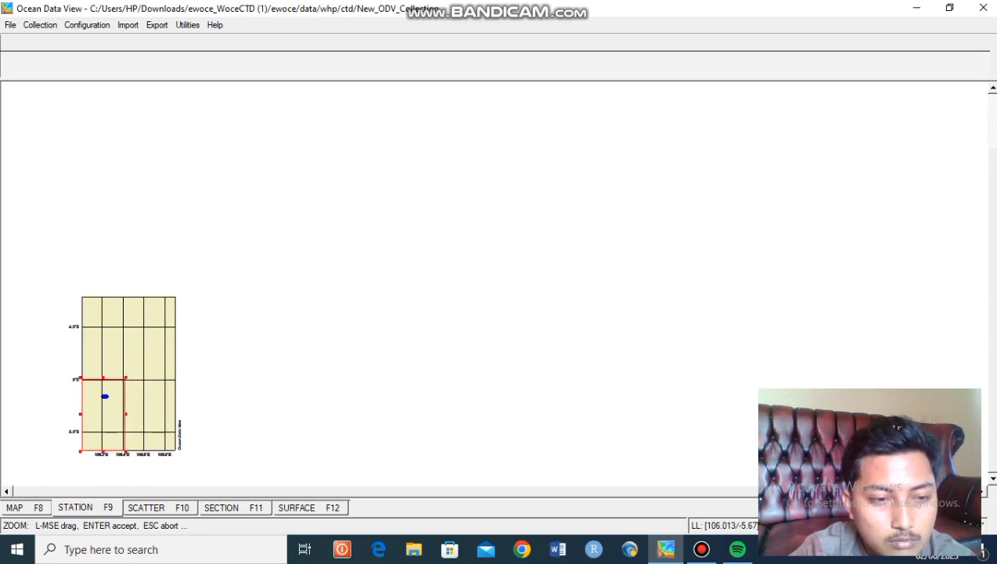
drag(80, 452, 115, 383)
key(Return)
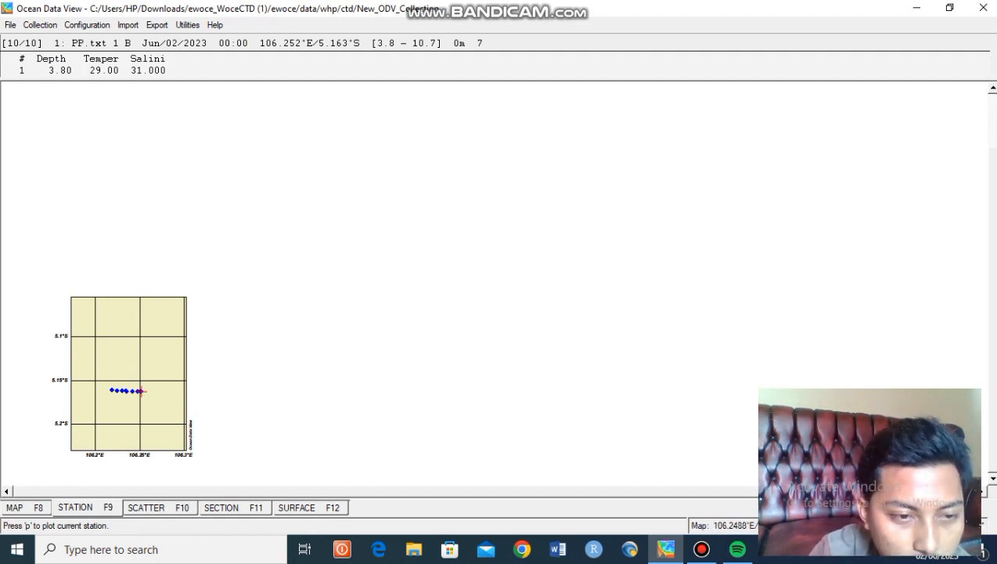
Zoom the map around the row of stations, with the lower-left corner at about 106.213°E, 5.17°S
right_click(141, 347)
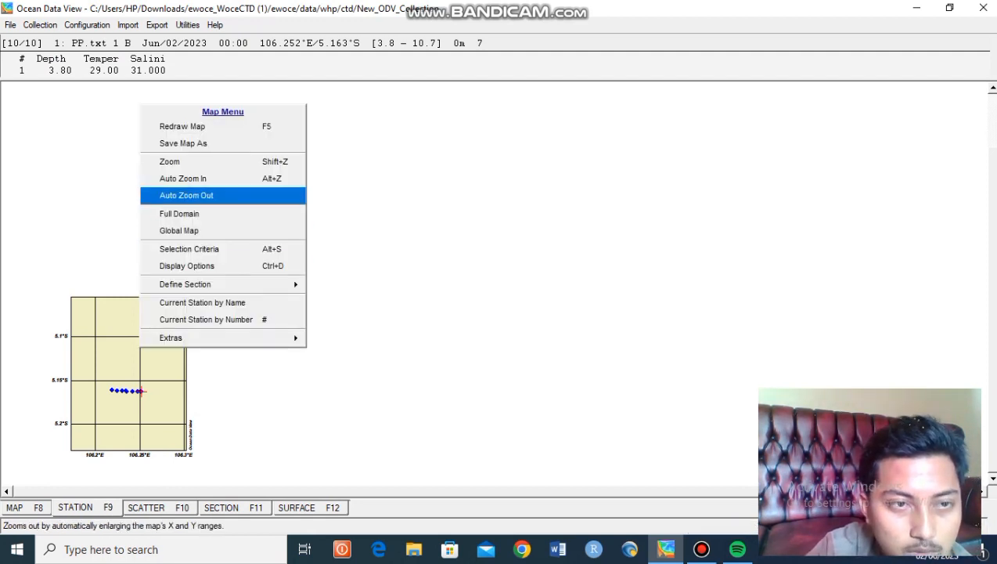
click(170, 162)
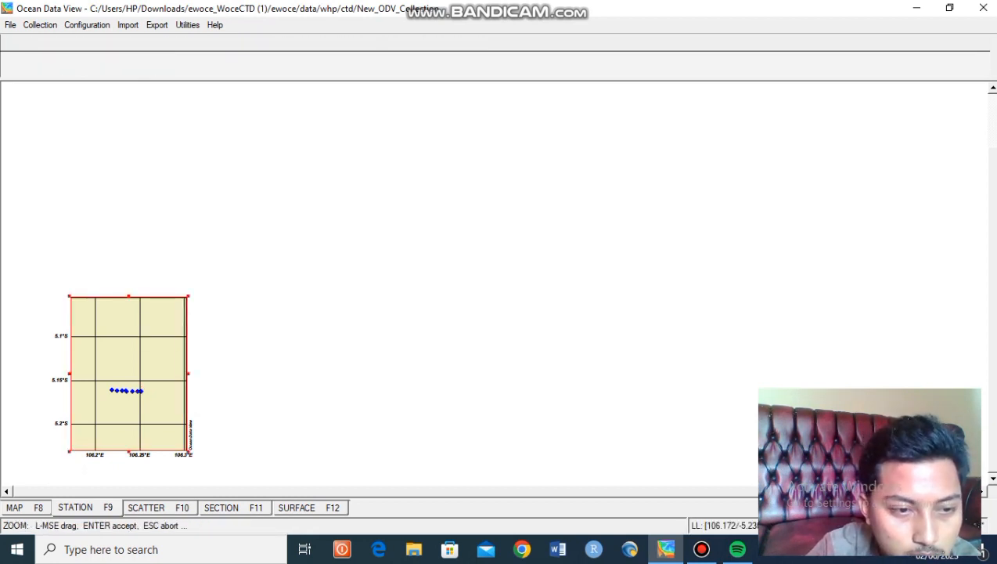
drag(69, 452, 106, 403)
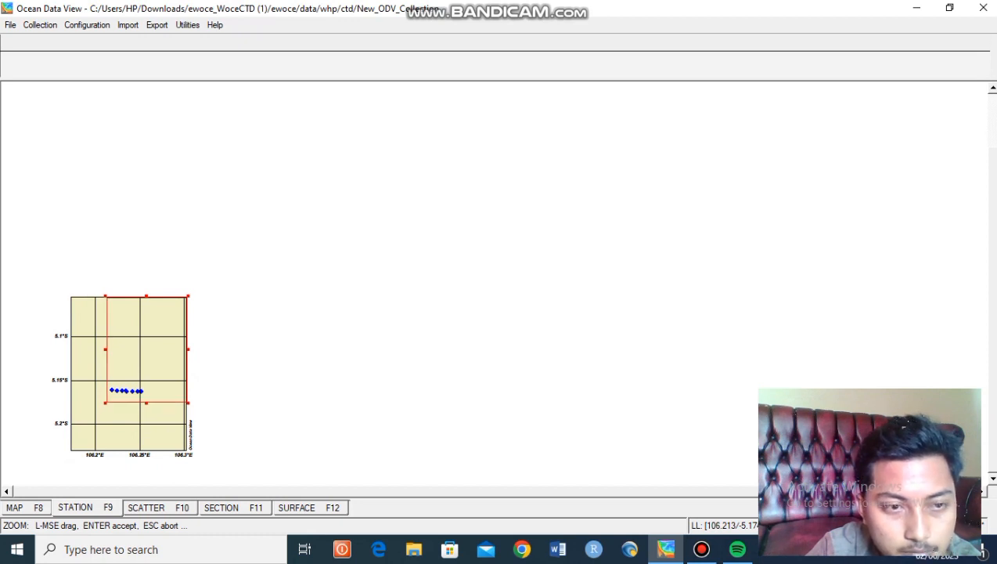
drag(188, 296, 145, 380)
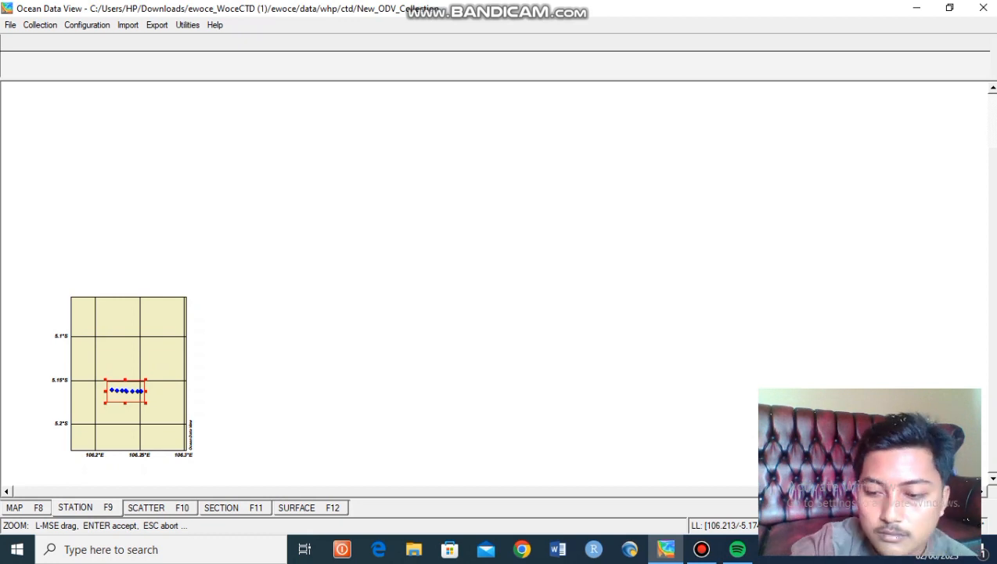
key(Return)
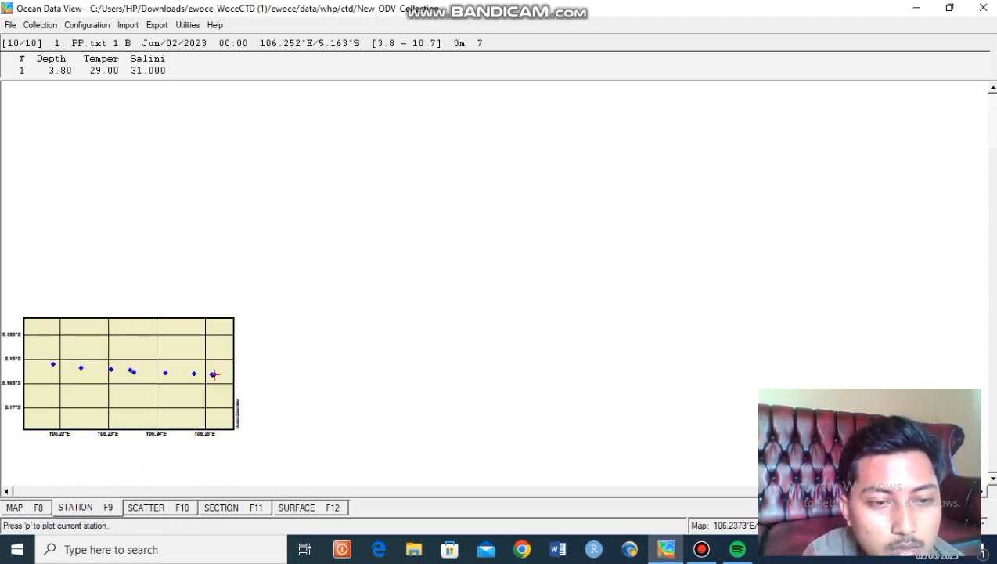
Tighten the map zoom on all sides of the station row, with the western edge at about 106.218°E
right_click(174, 348)
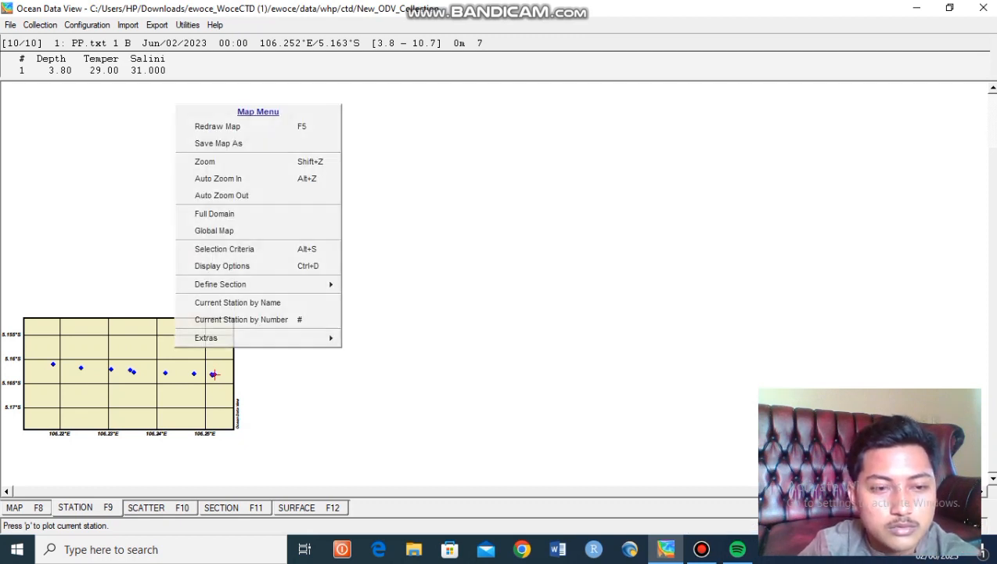
click(215, 162)
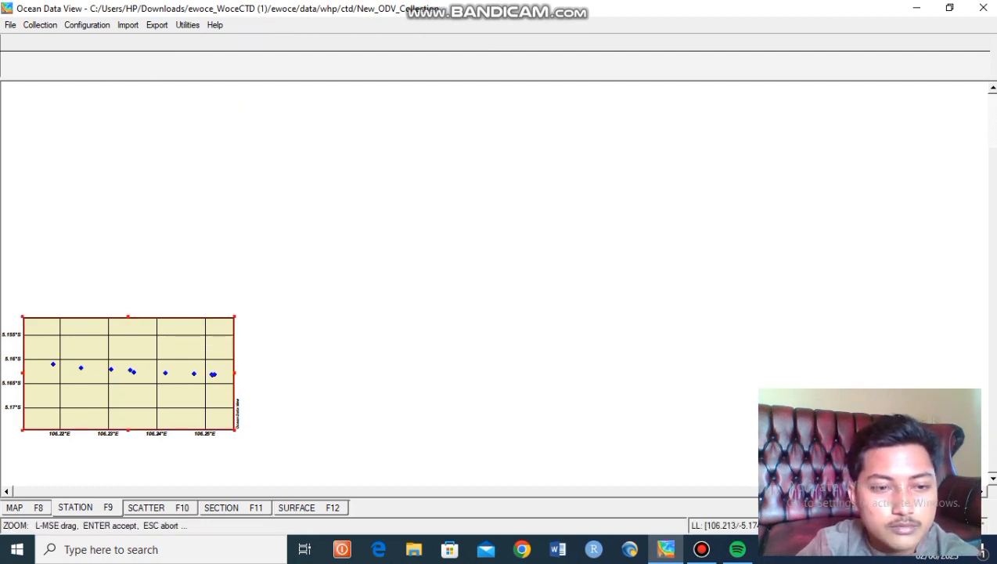
drag(234, 317, 222, 354)
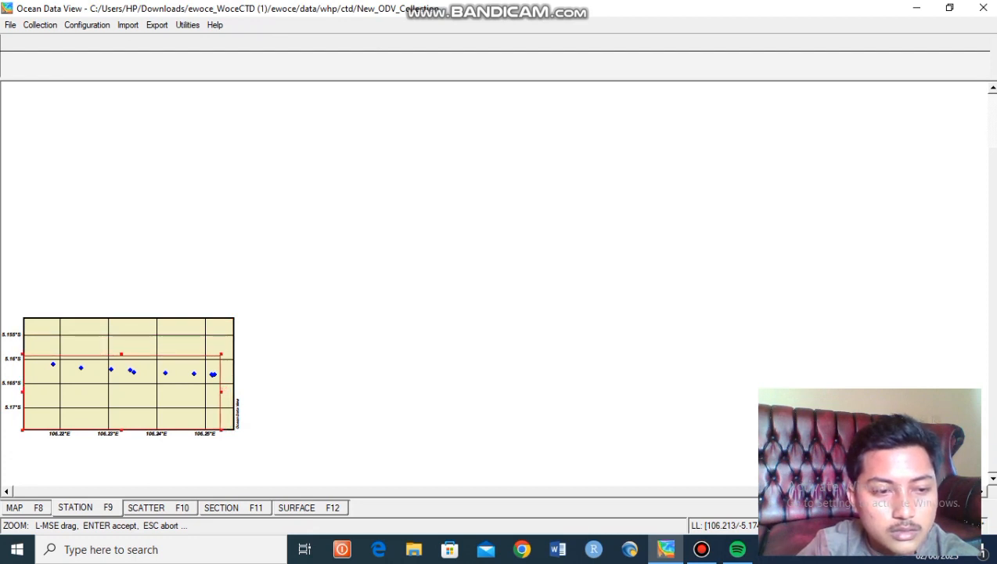
drag(22, 429, 47, 384)
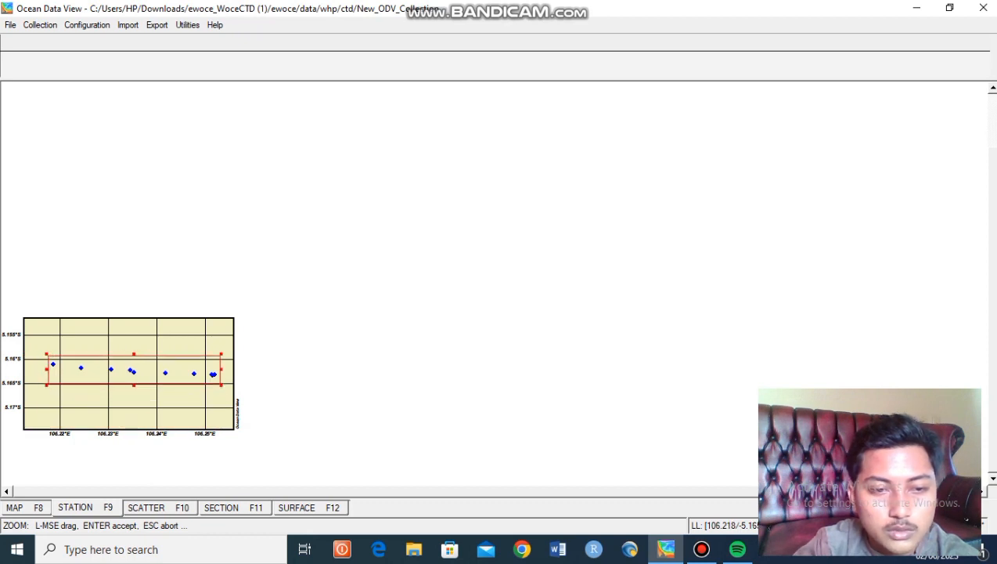
key(Return)
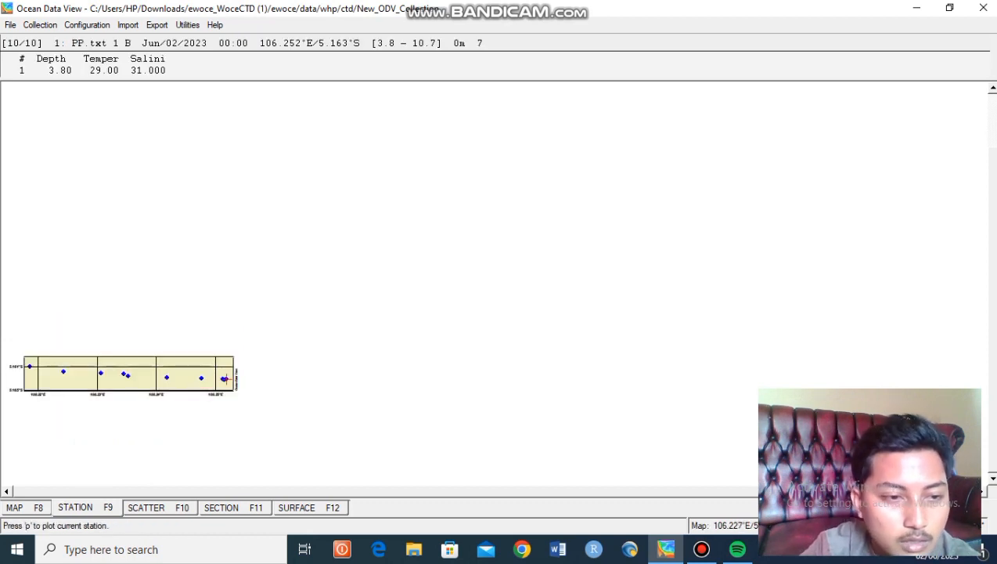
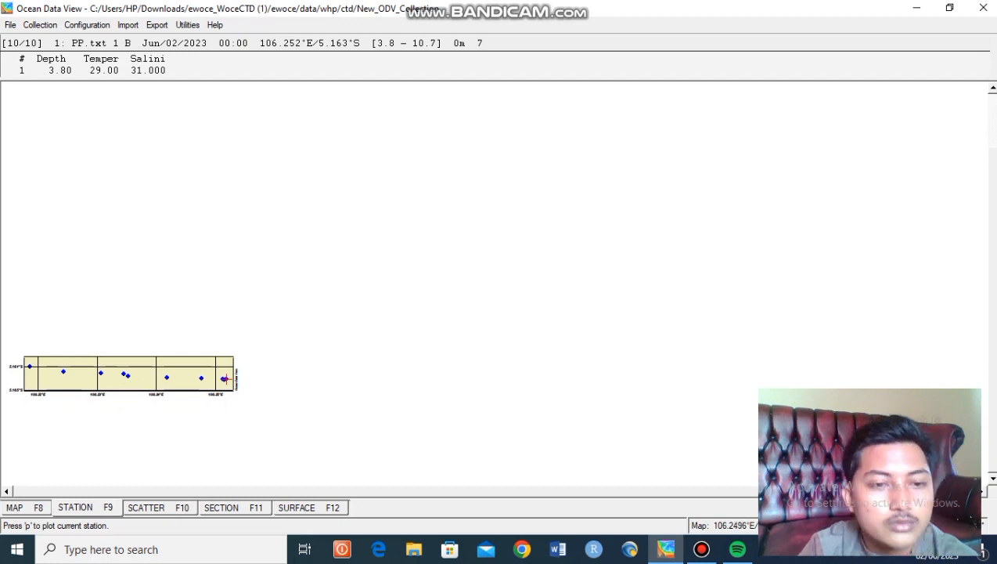
Trim the map zoom slightly along its northern, southern and eastern edges, keeping all stations inside a narrow strip
right_click(224, 379)
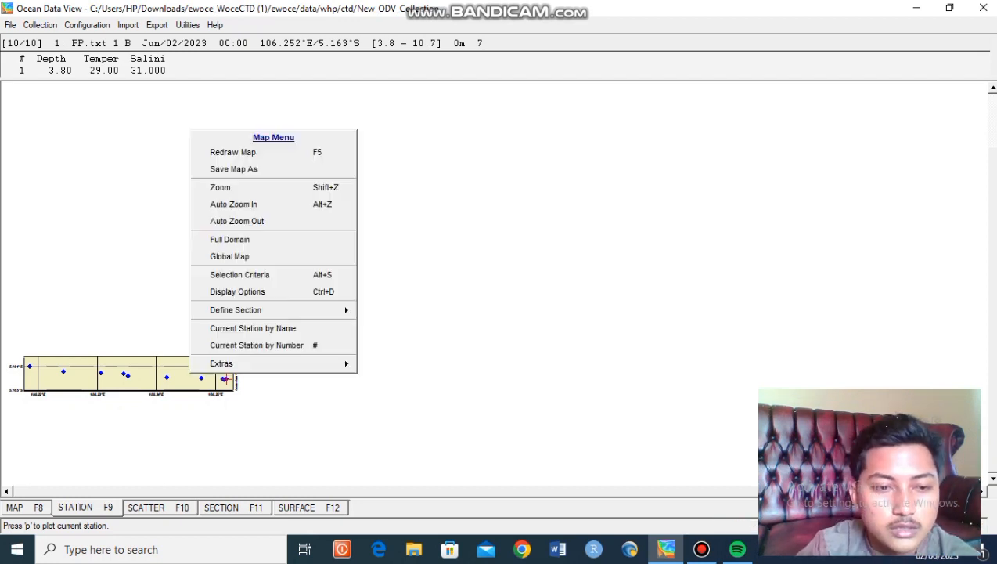
click(227, 187)
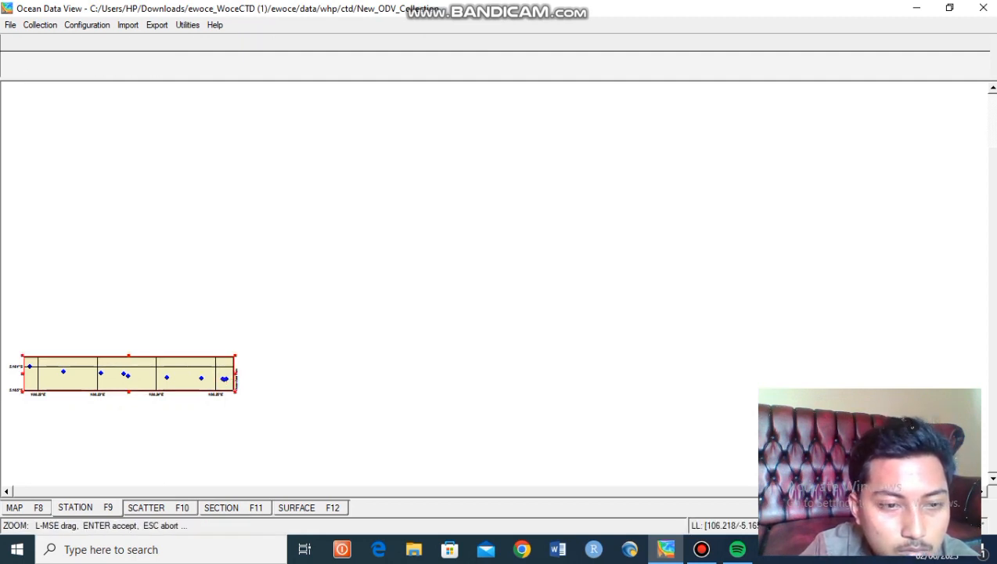
drag(235, 391, 231, 358)
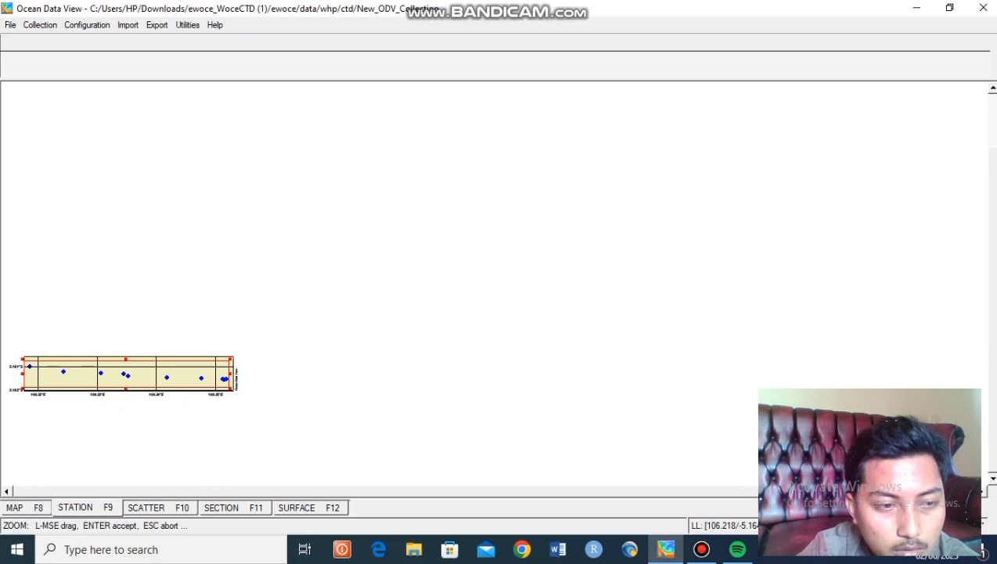
drag(23, 389, 23, 383)
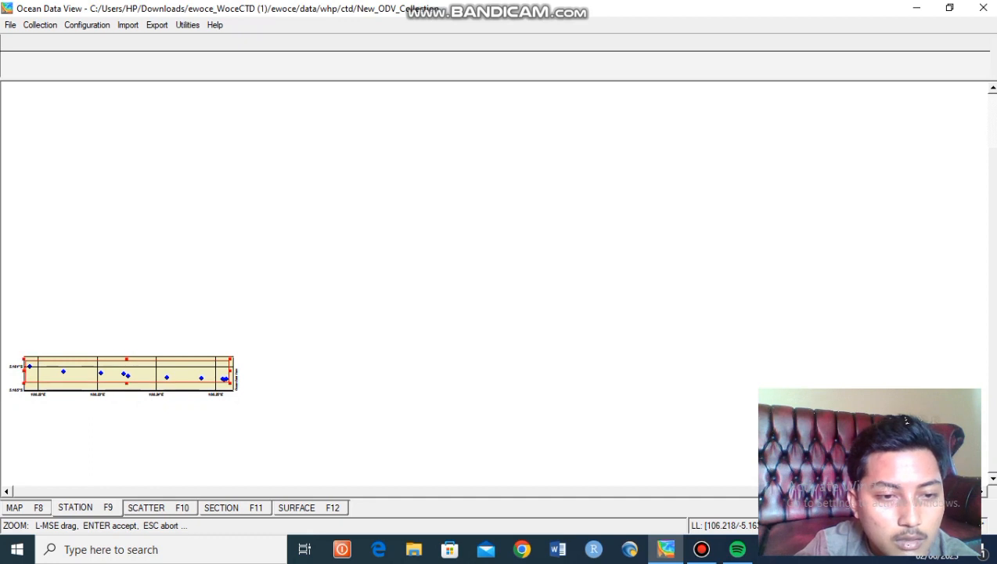
key(Return)
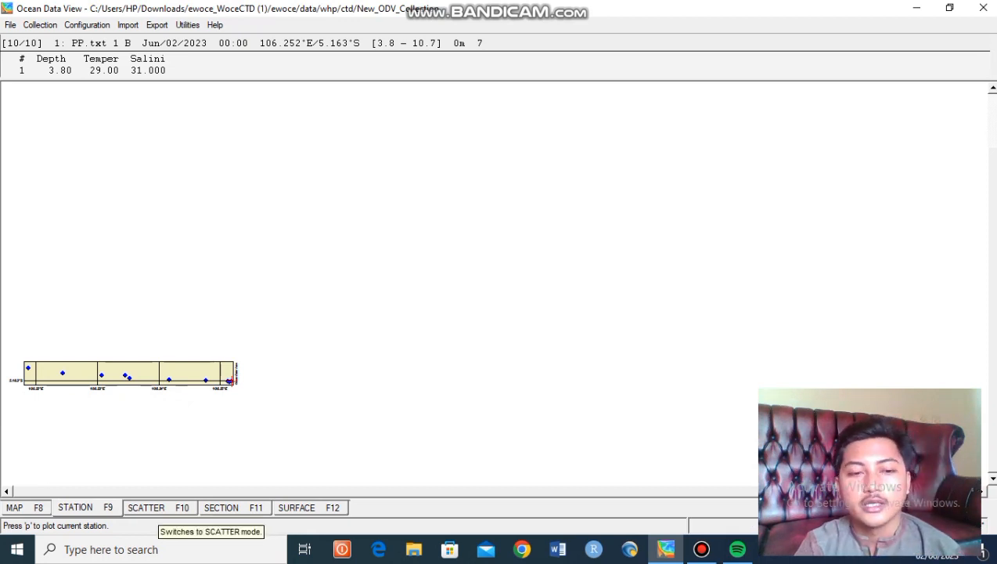
Switch to scatter mode and create a new plot window from Window 1 in the window layout
click(146, 508)
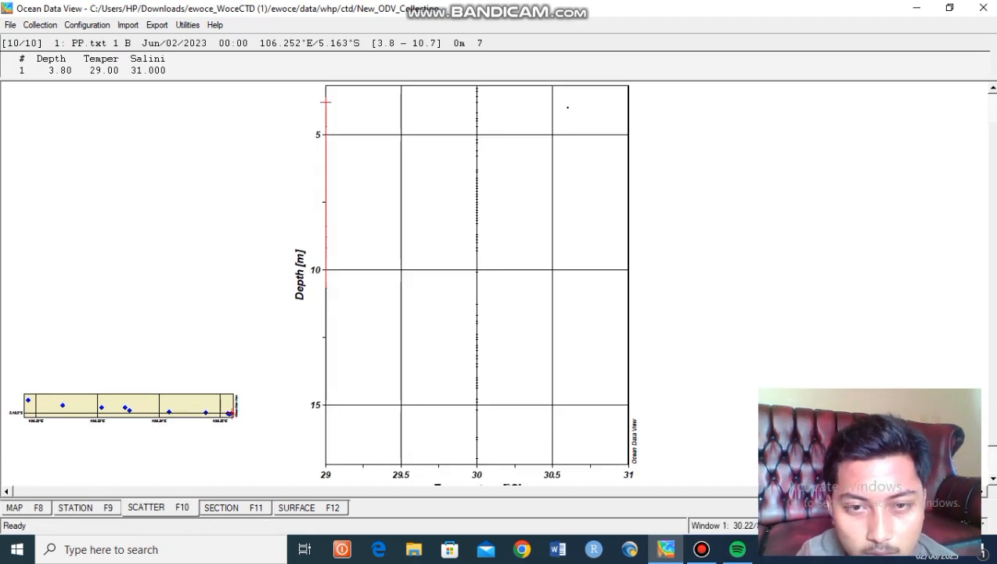
right_click(759, 236)
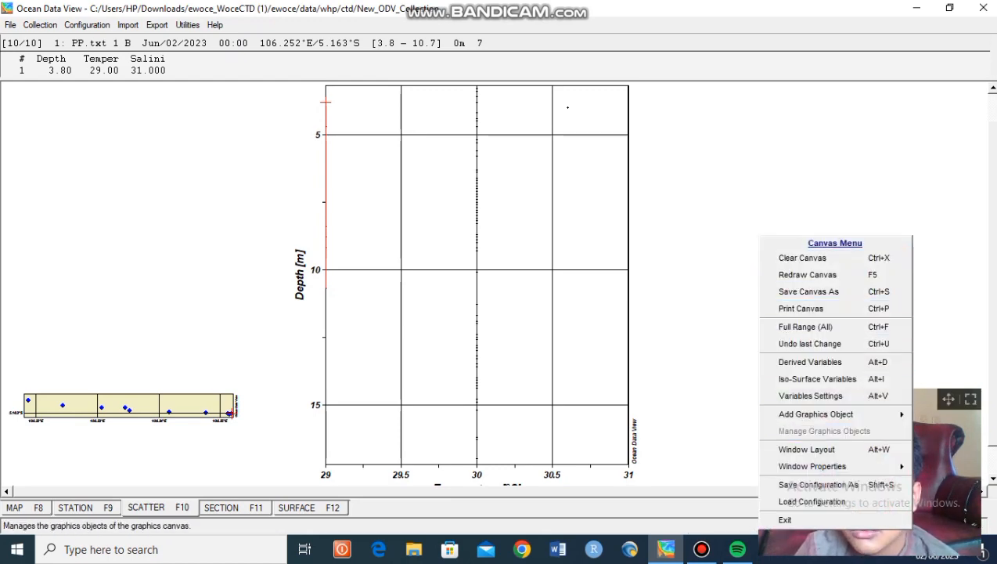
click(806, 450)
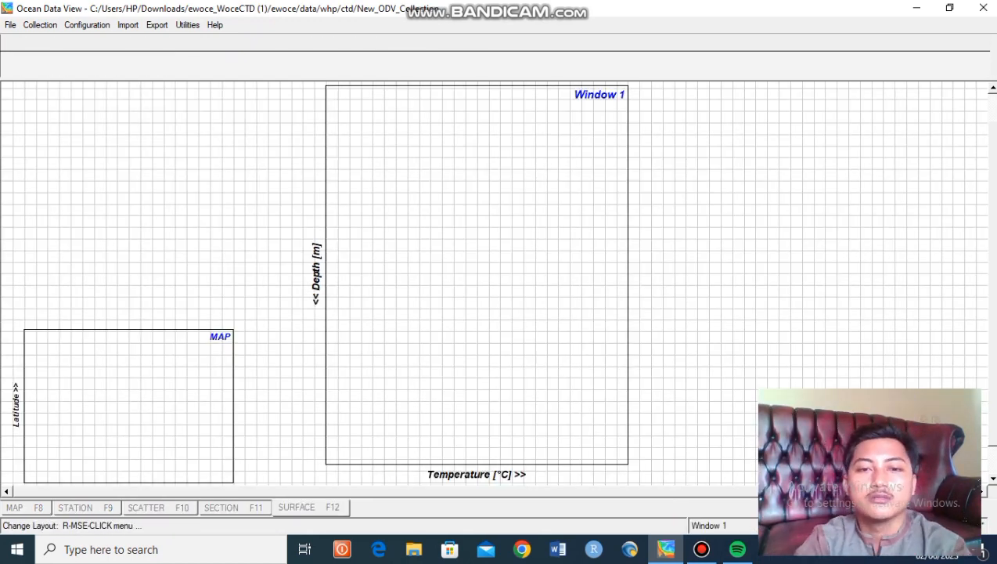
right_click(501, 317)
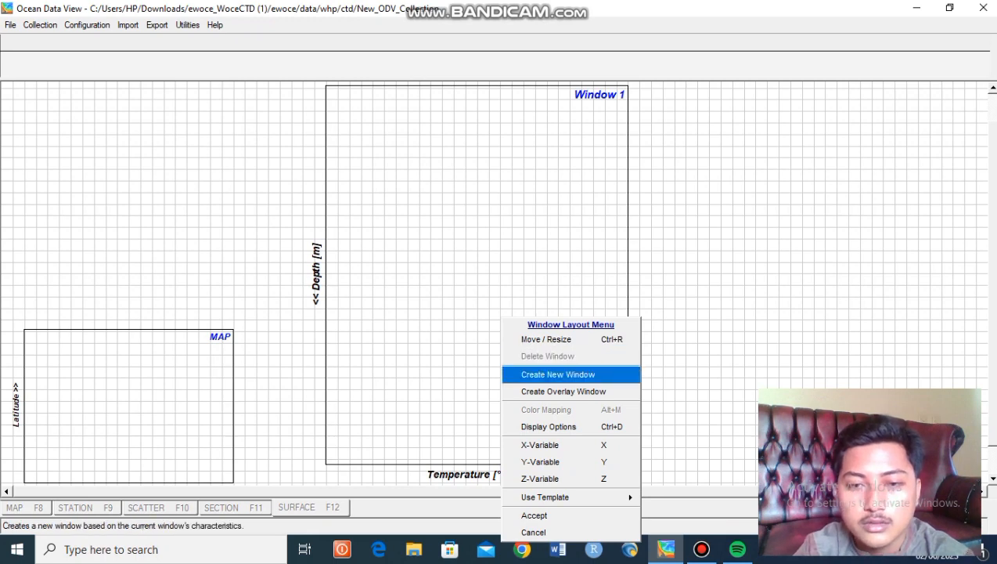
click(558, 374)
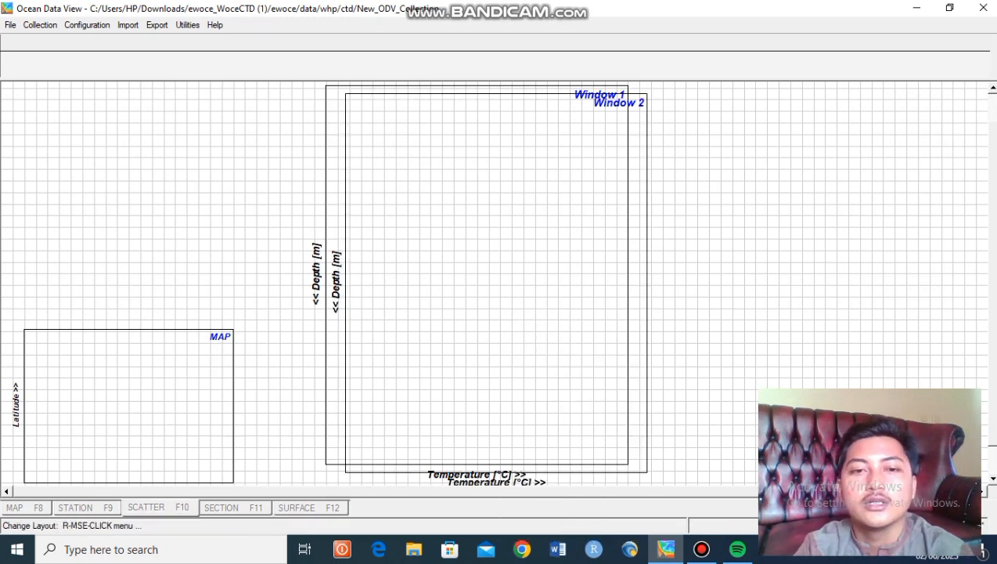
Shrink Window 2 to about the map's width, place it directly above the map with its lower-left corner at about 1.1/8.9, and accept the layout
right_click(561, 389)
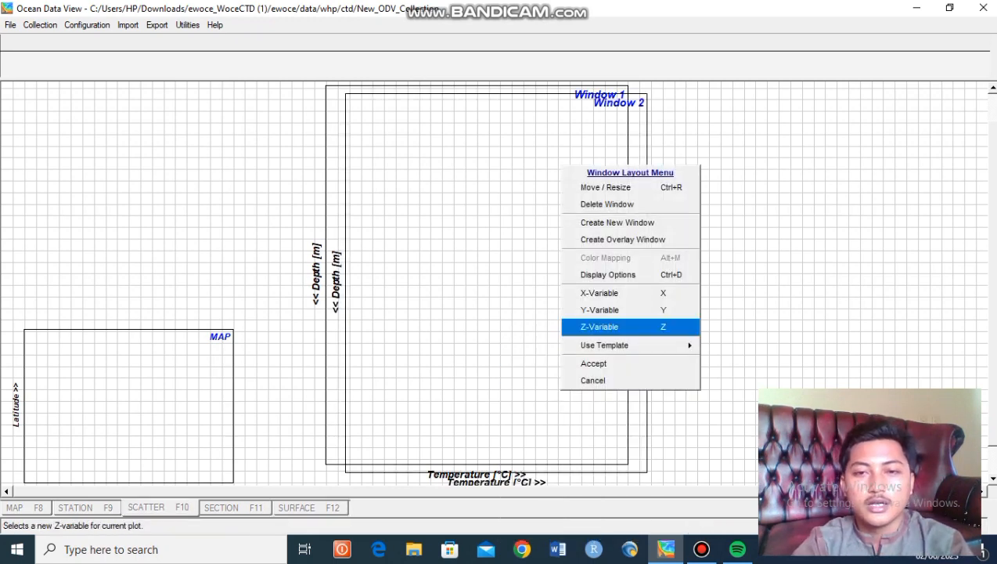
click(605, 188)
drag(593, 197, 267, 141)
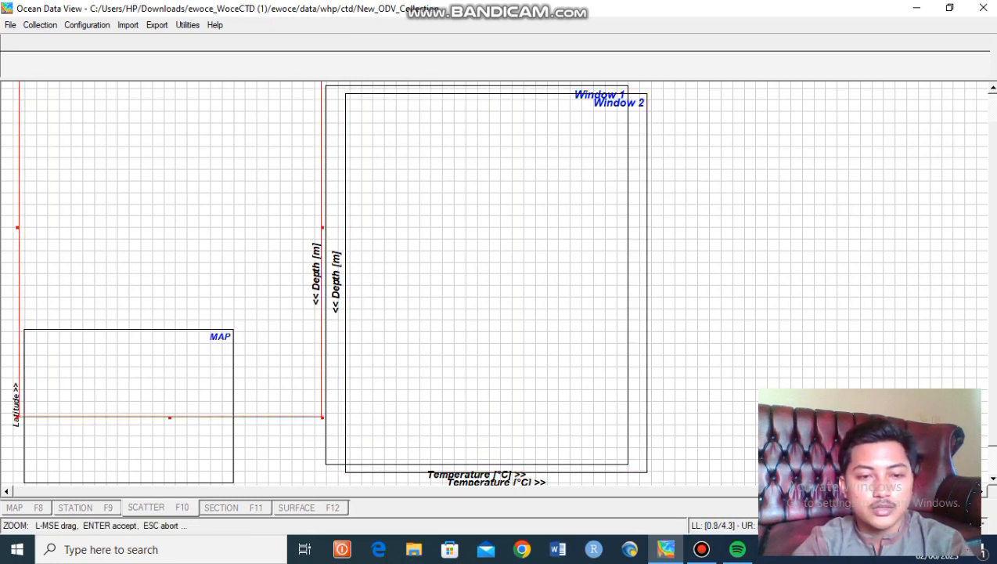
drag(322, 416, 244, 263)
drag(157, 184, 158, 255)
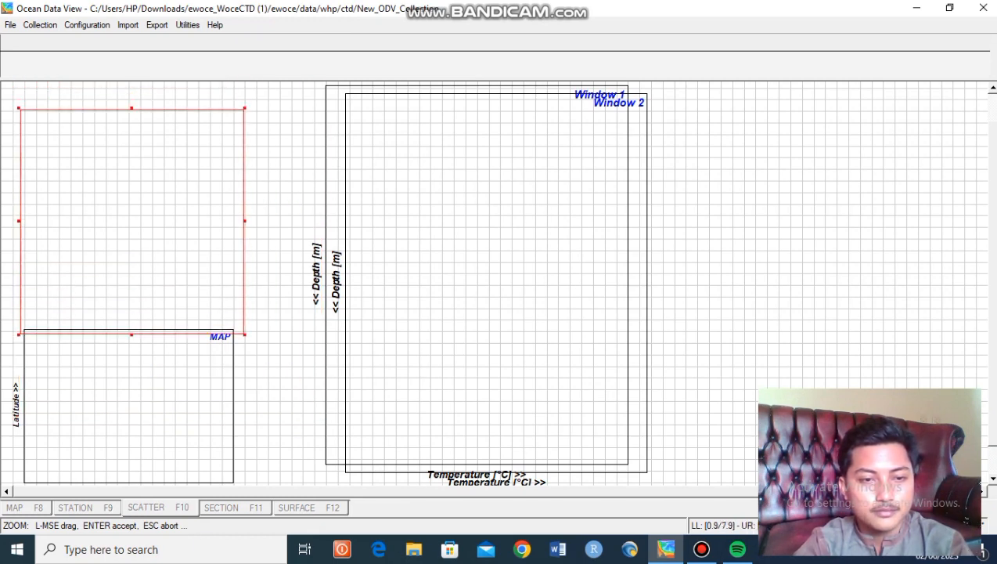
drag(245, 334, 225, 310)
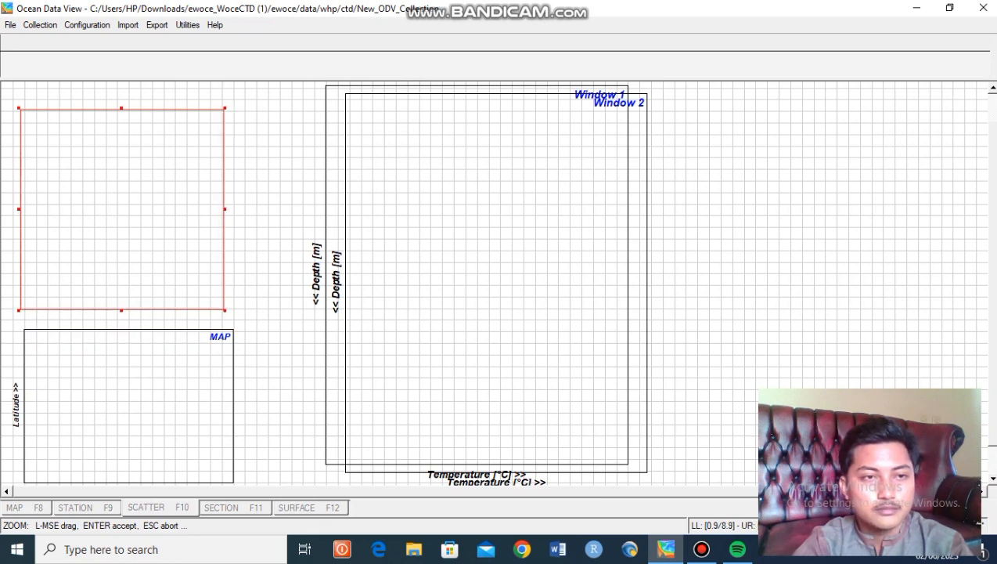
drag(122, 108, 122, 143)
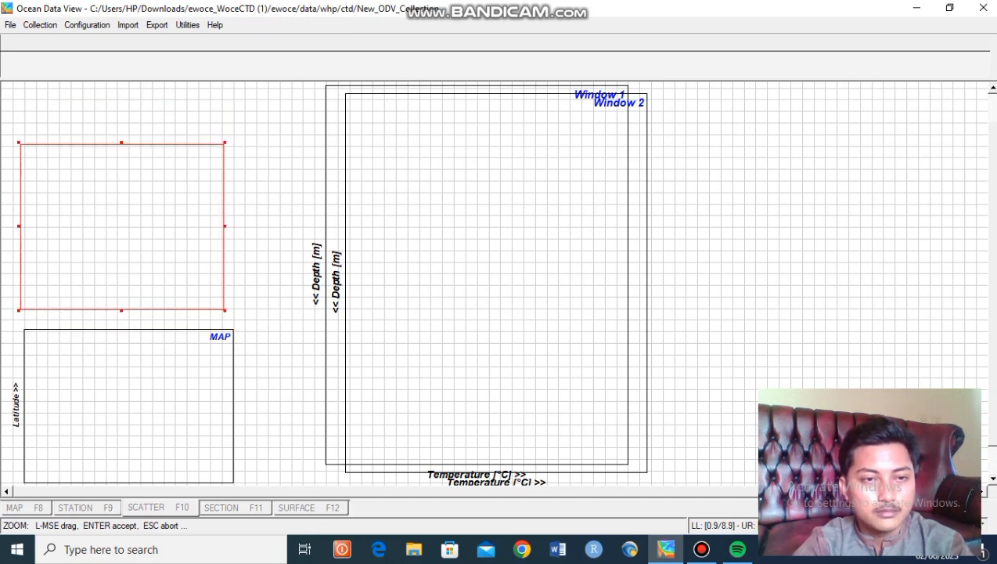
drag(121, 227, 127, 226)
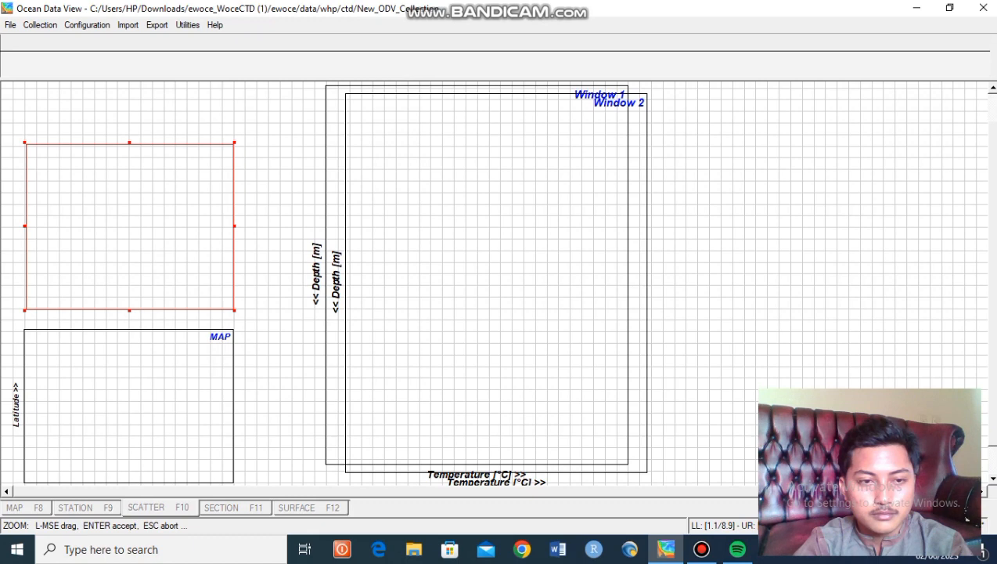
key(Return)
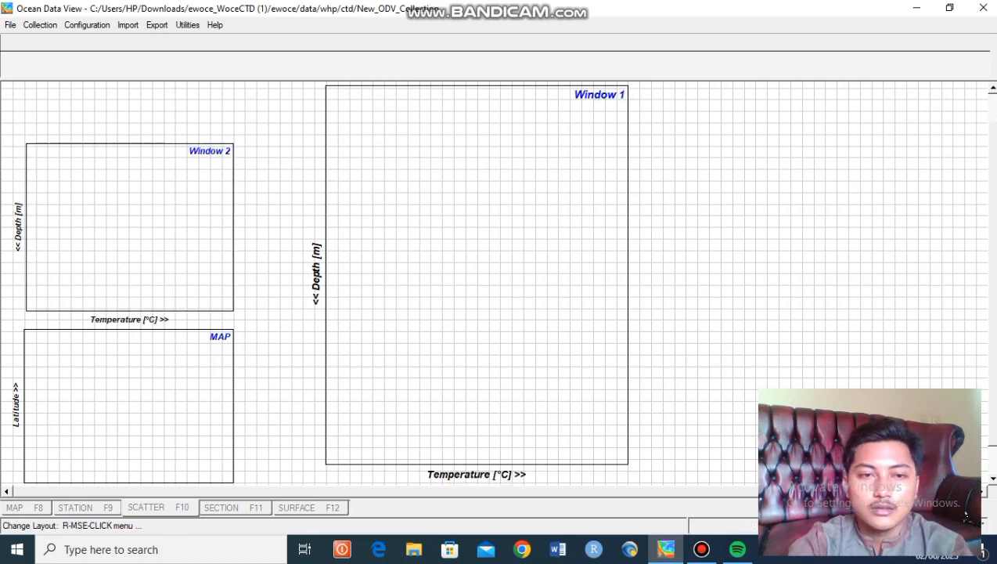
right_click(758, 189)
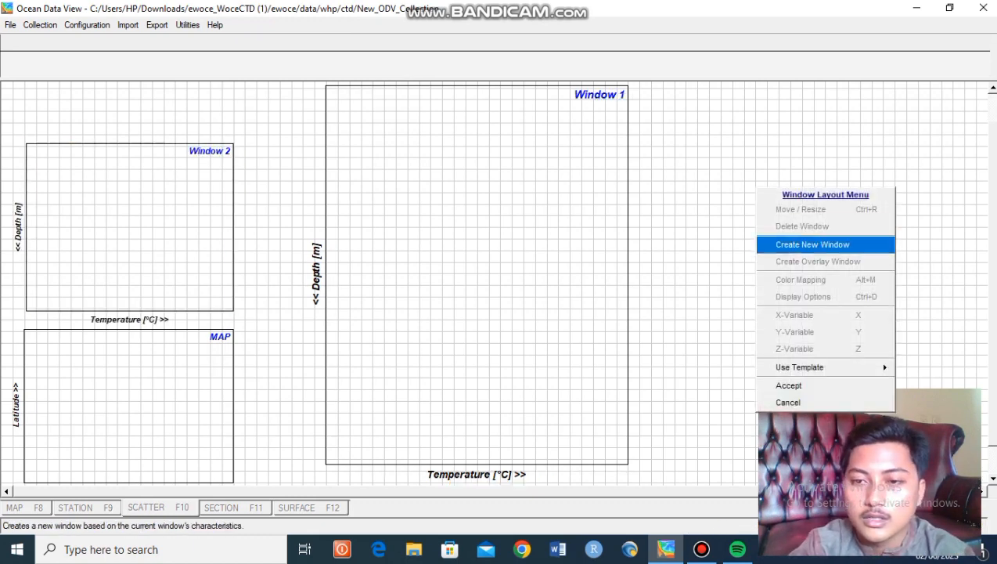
click(789, 386)
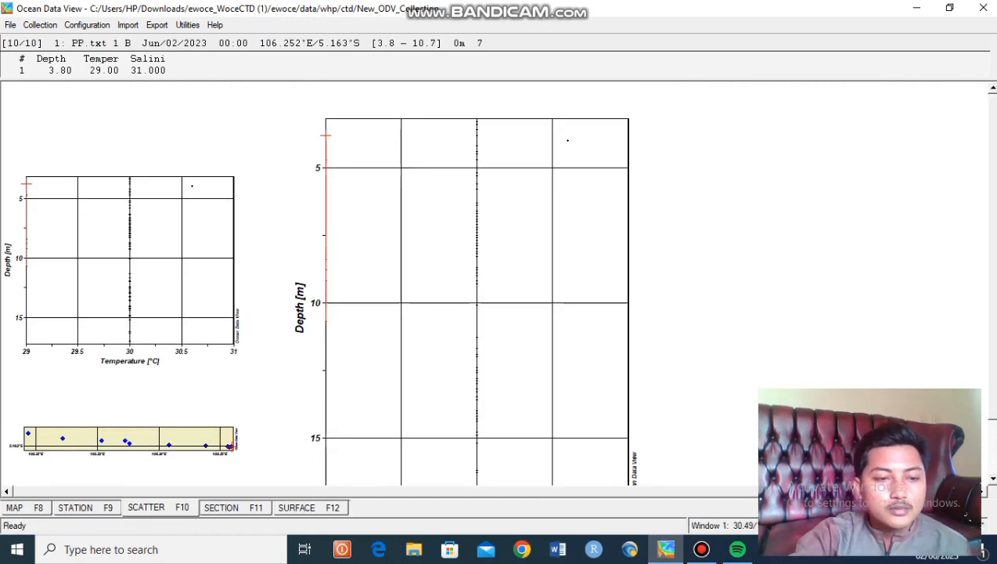
Switch to station mode and inspect the map's stations one by one from the westernmost to the easternmost
key(F9)
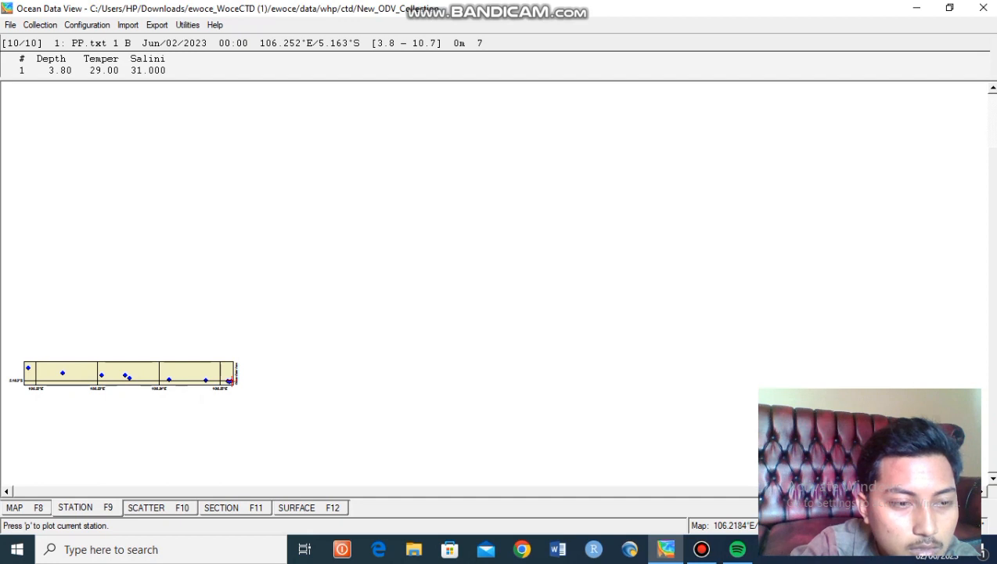
click(27, 367)
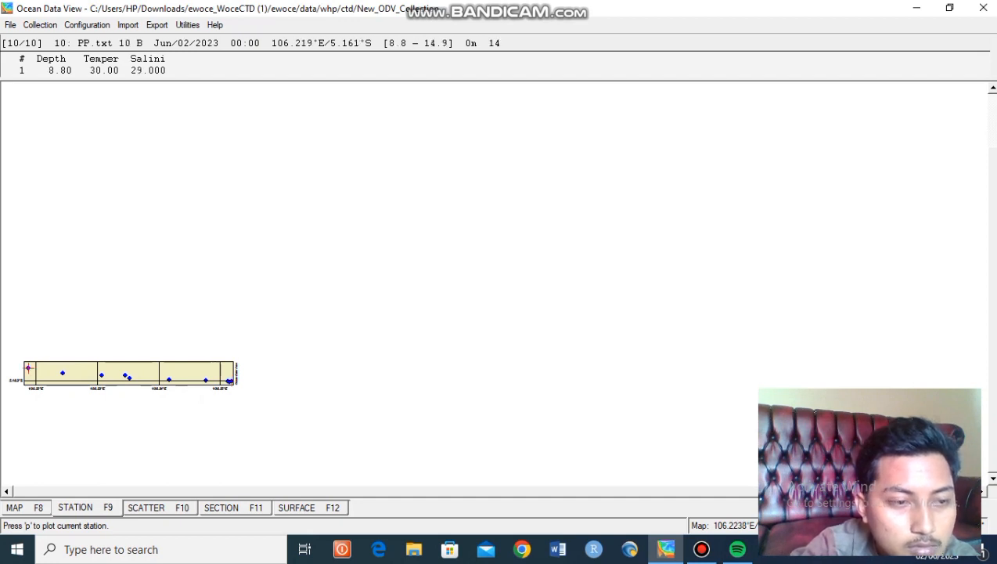
mouse_move(60, 372)
mouse_down()
mouse_move(60, 391)
mouse_move(60, 373)
mouse_up()
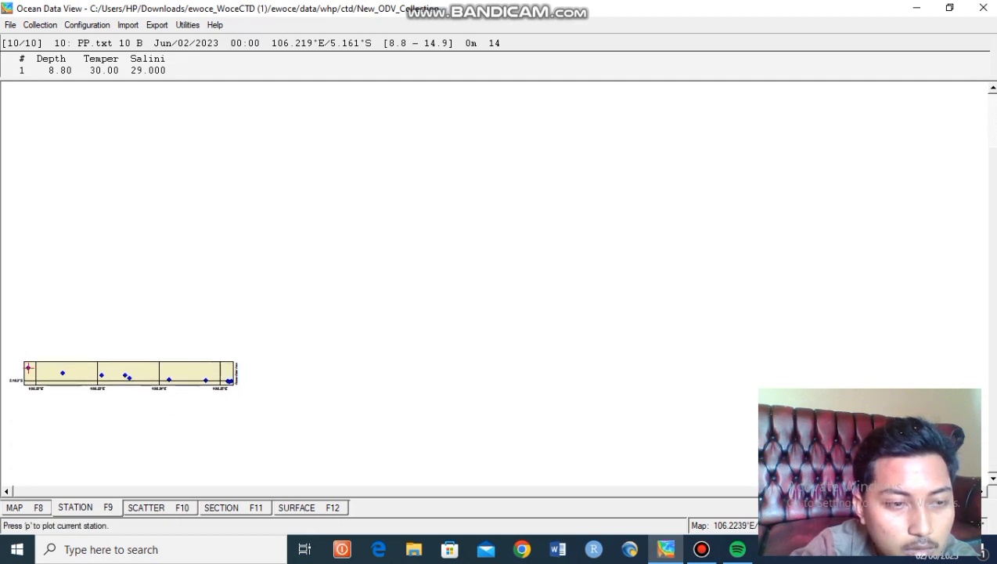
click(61, 372)
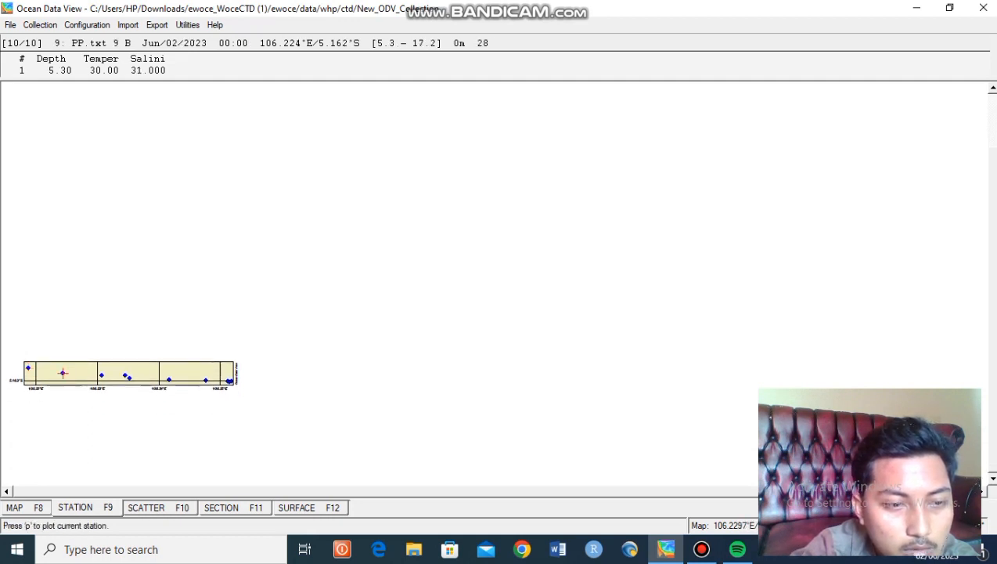
click(102, 375)
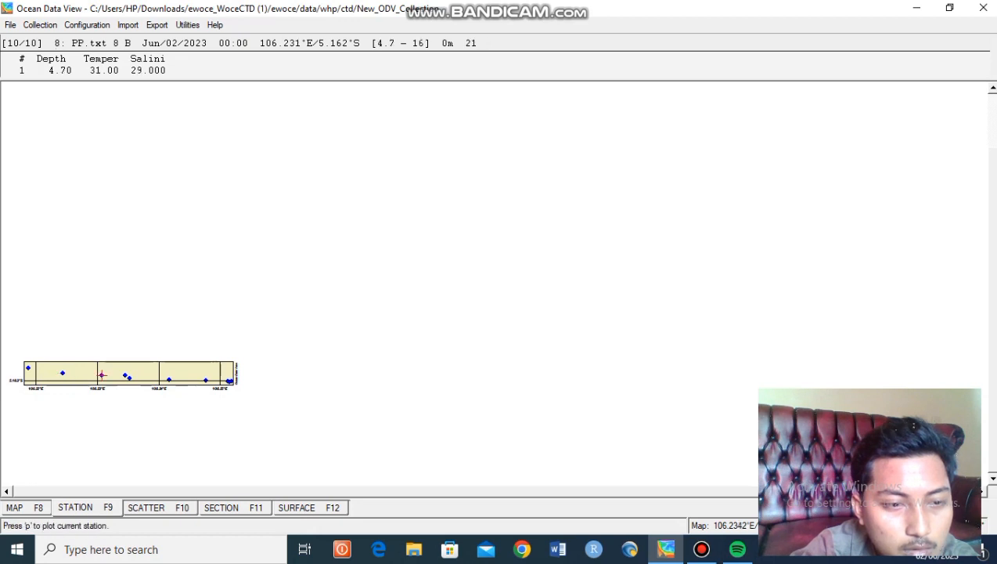
click(125, 376)
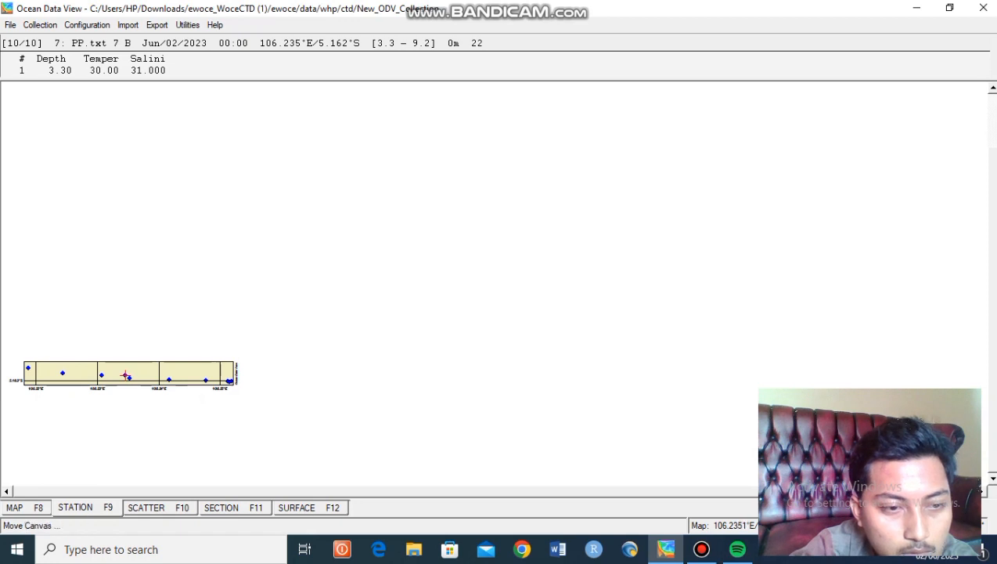
click(126, 376)
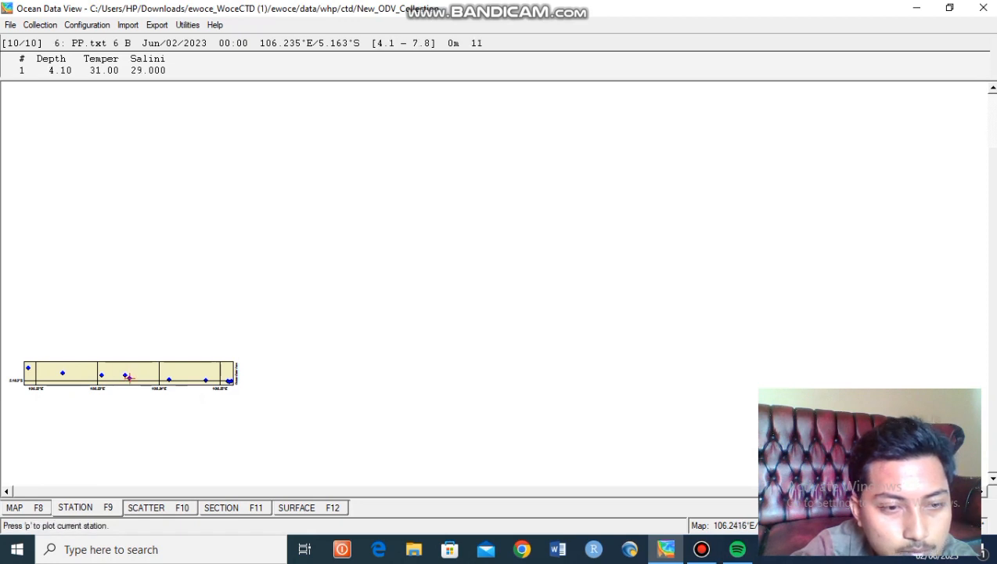
click(169, 380)
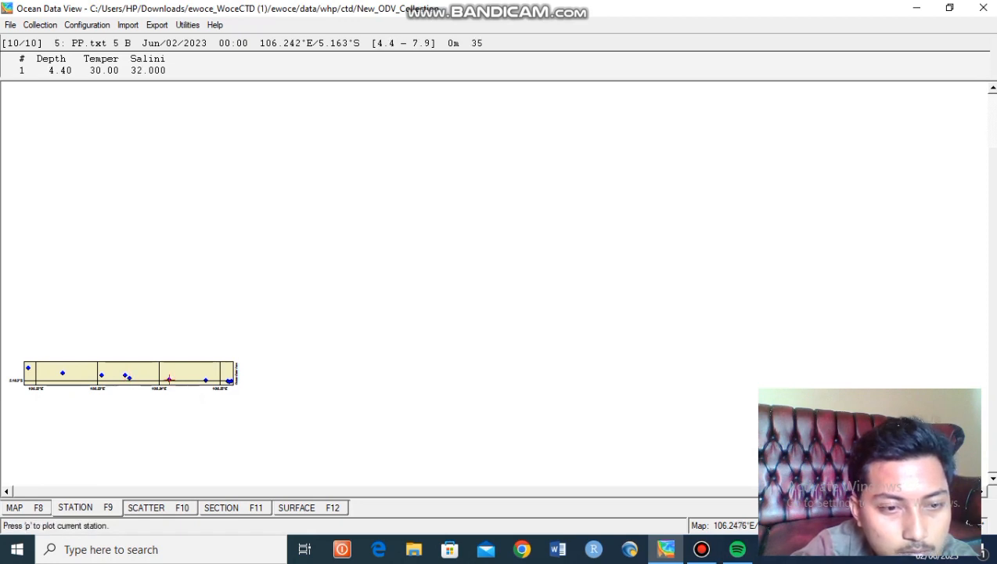
click(205, 380)
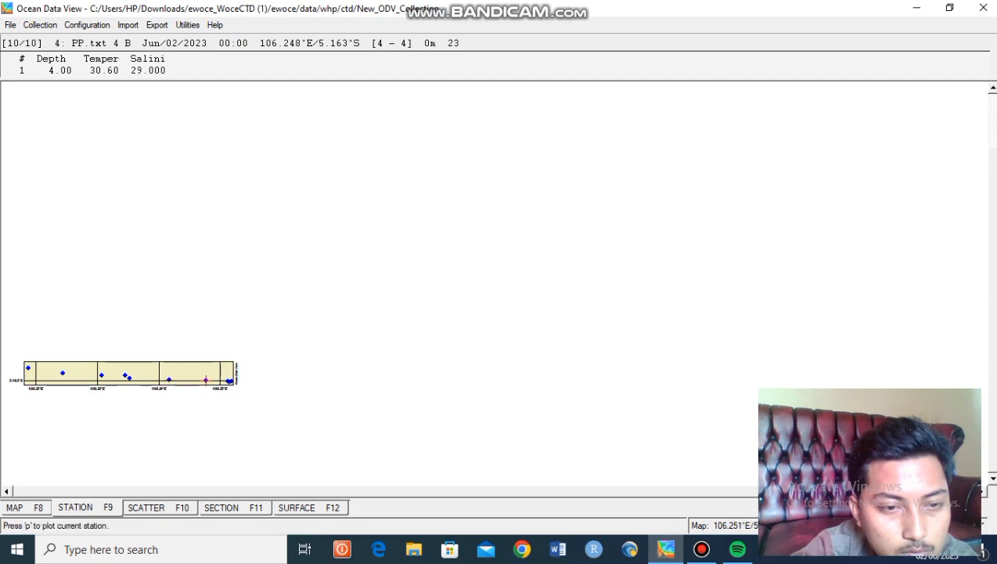
click(228, 381)
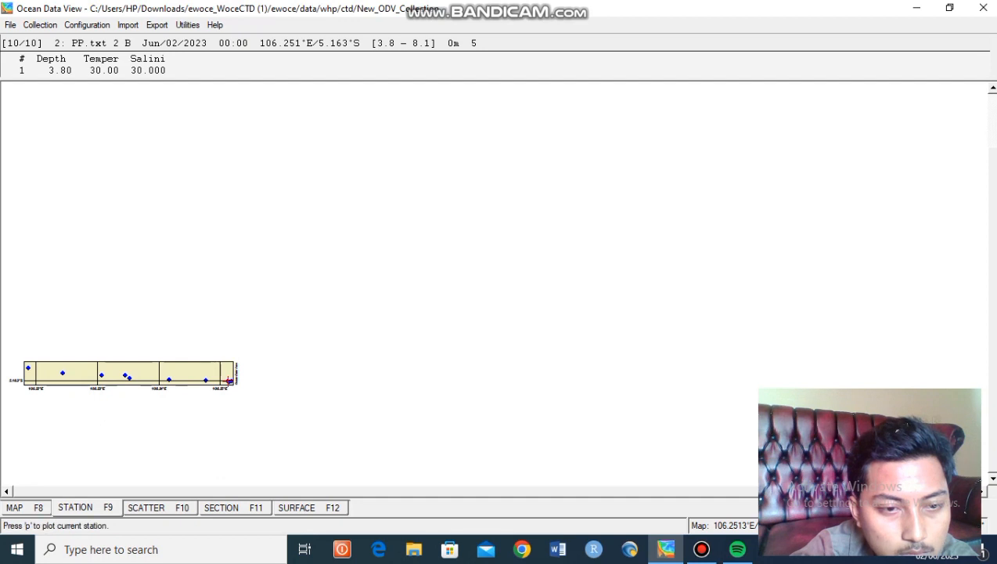
click(229, 381)
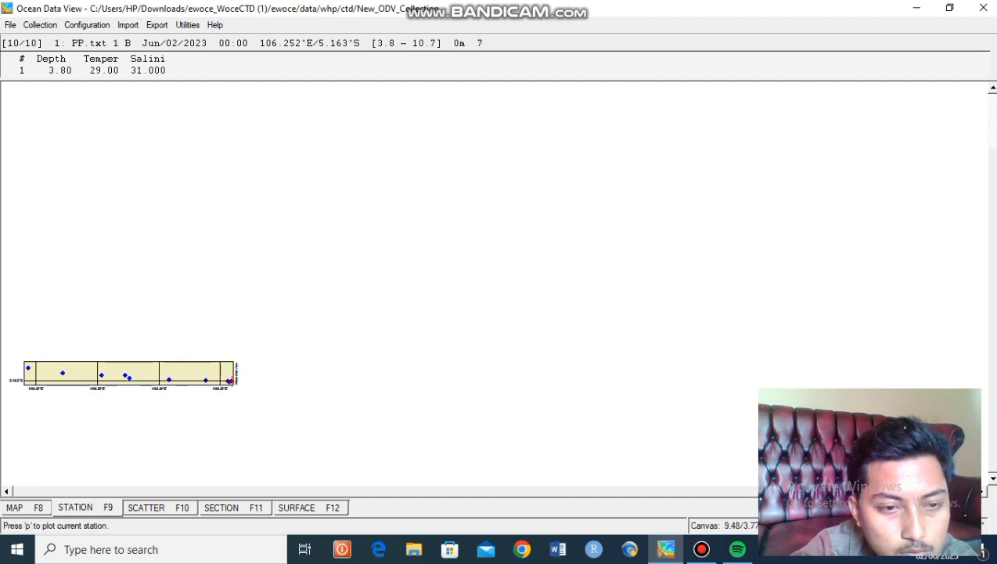
Return to scatter mode and set Depth [m] as the Z-variable of Window 1
key(F10)
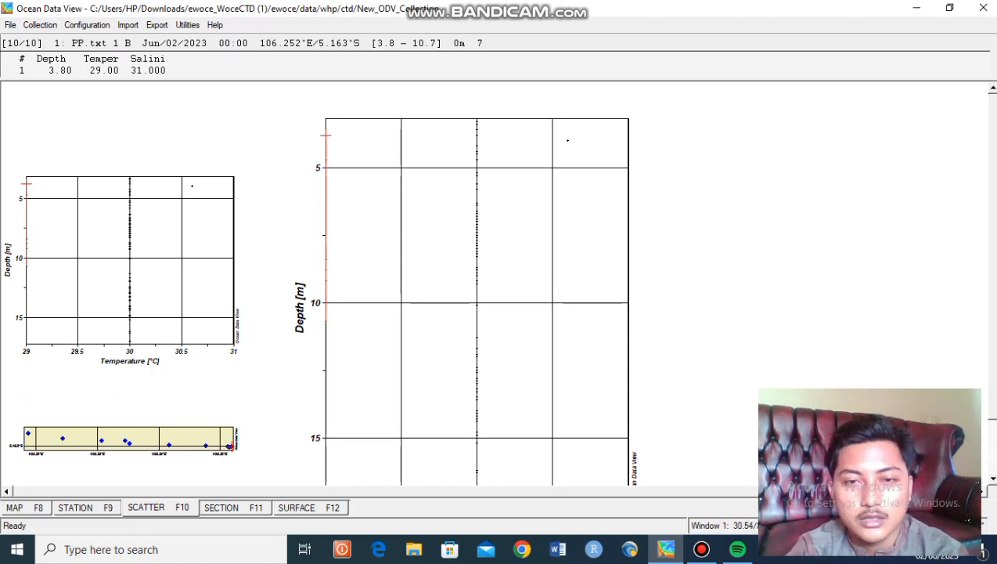
right_click(559, 251)
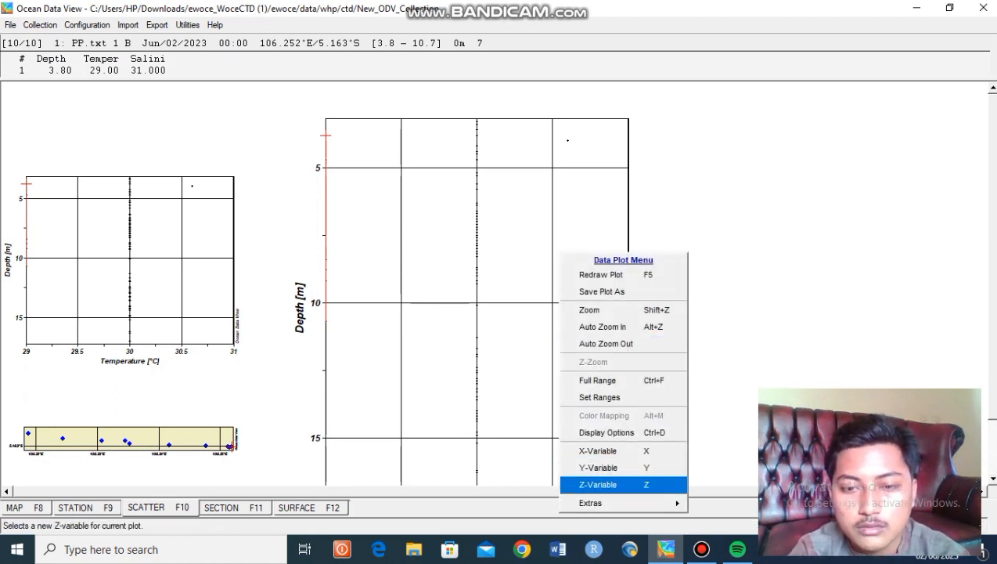
click(597, 485)
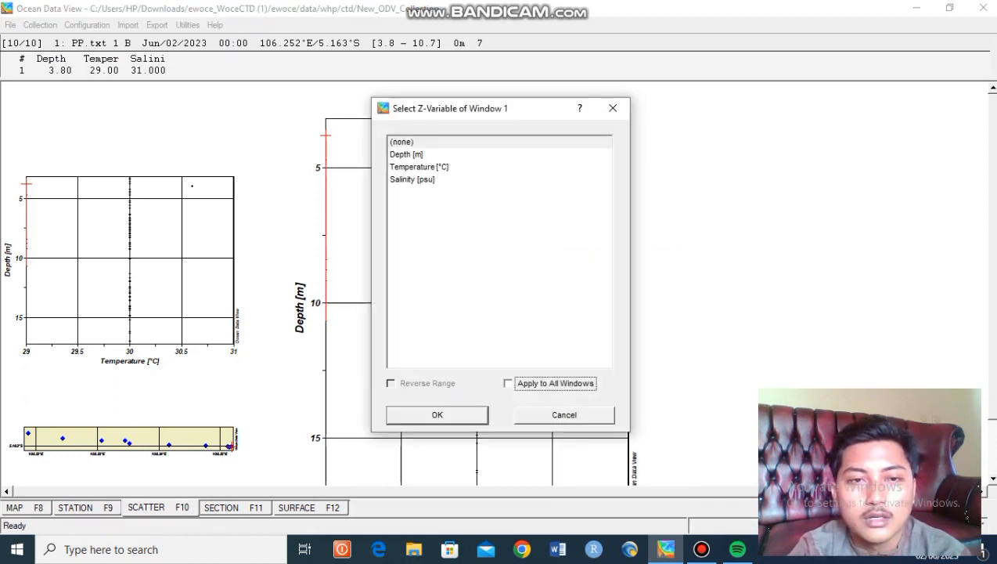
click(408, 154)
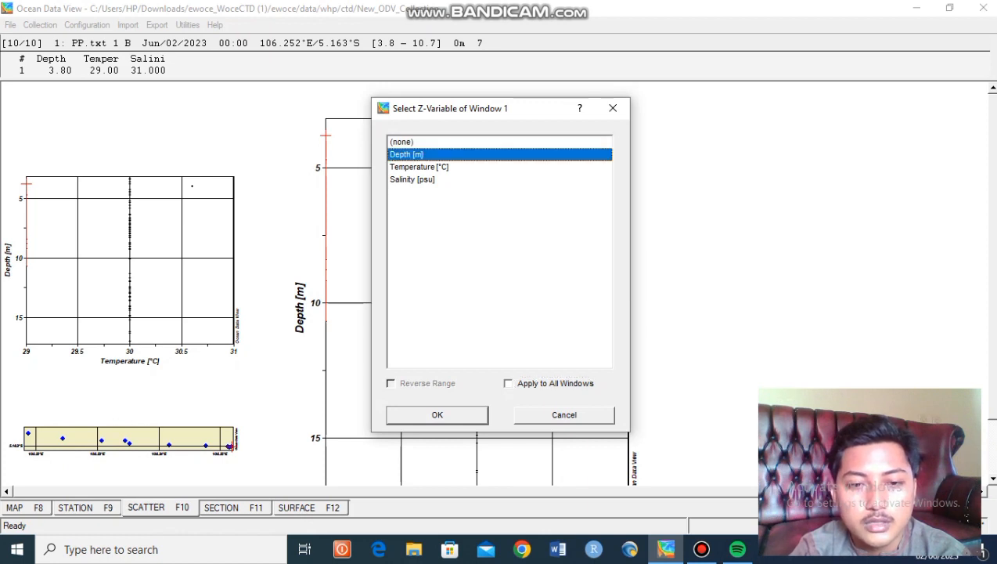
click(437, 414)
Change the Z-variable of Window 1 to Temperature [°C]
right_click(407, 303)
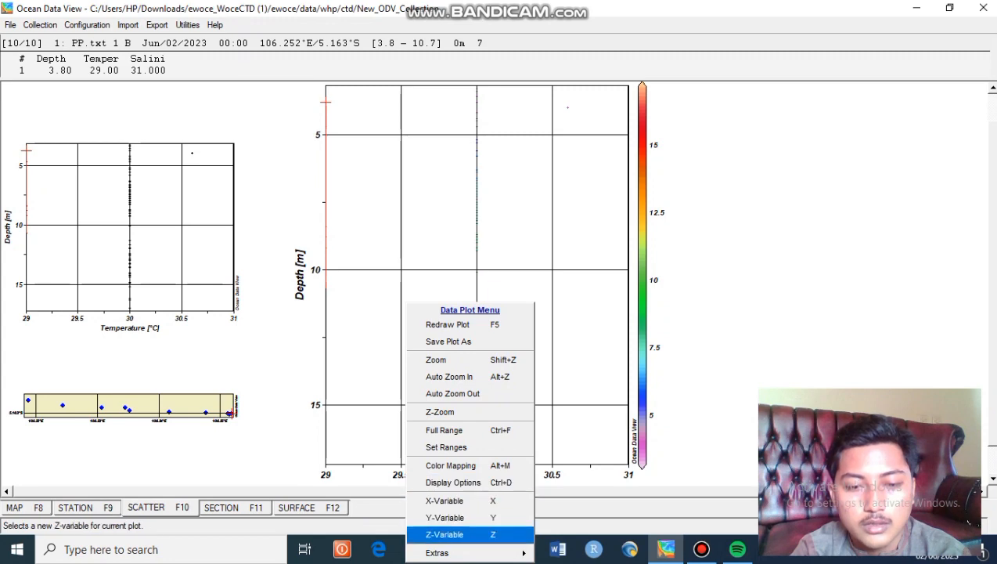
click(444, 533)
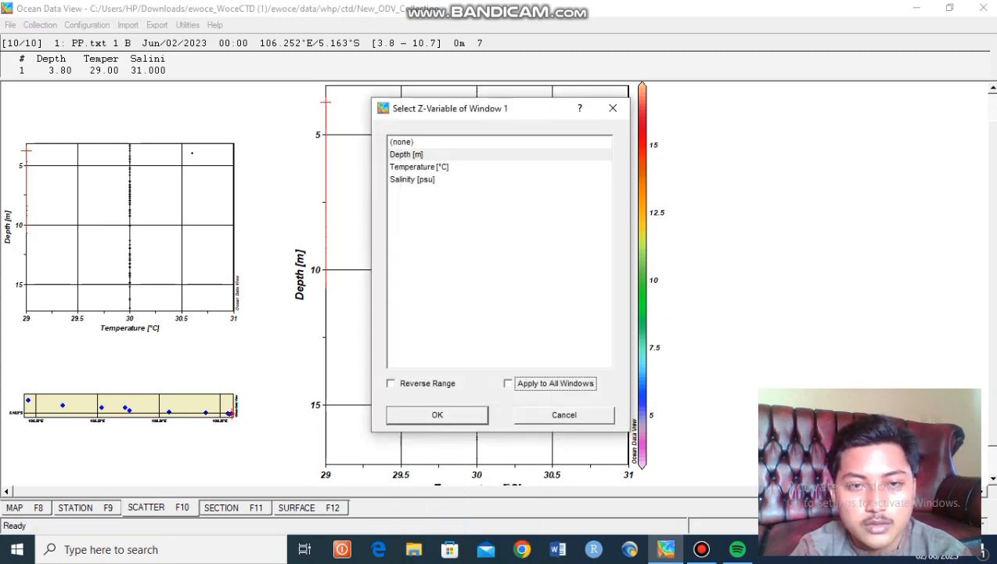
click(419, 166)
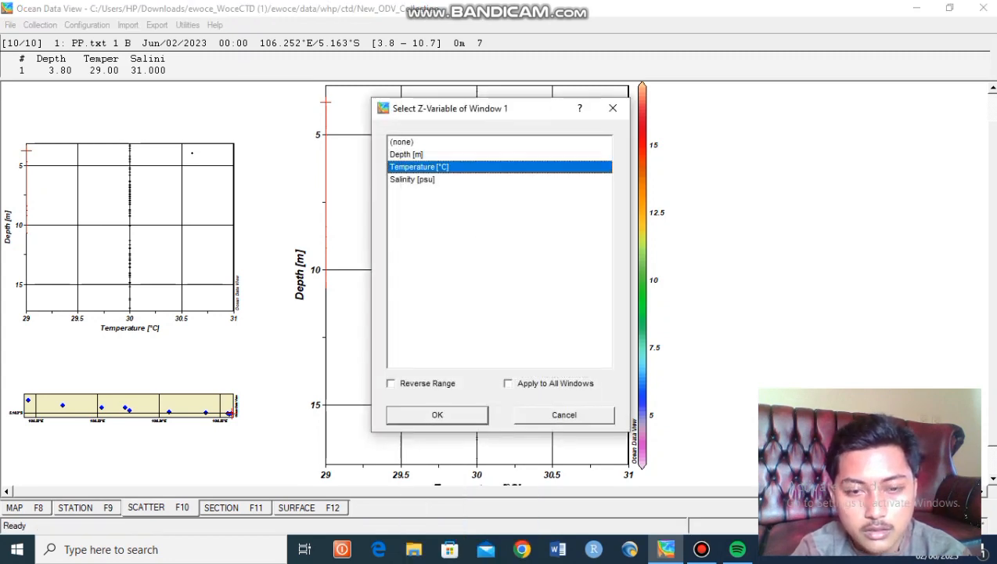
click(437, 415)
Set Salinity [psu] as the Z-variable of Window 1 and look over the whole recoloured plot
right_click(422, 61)
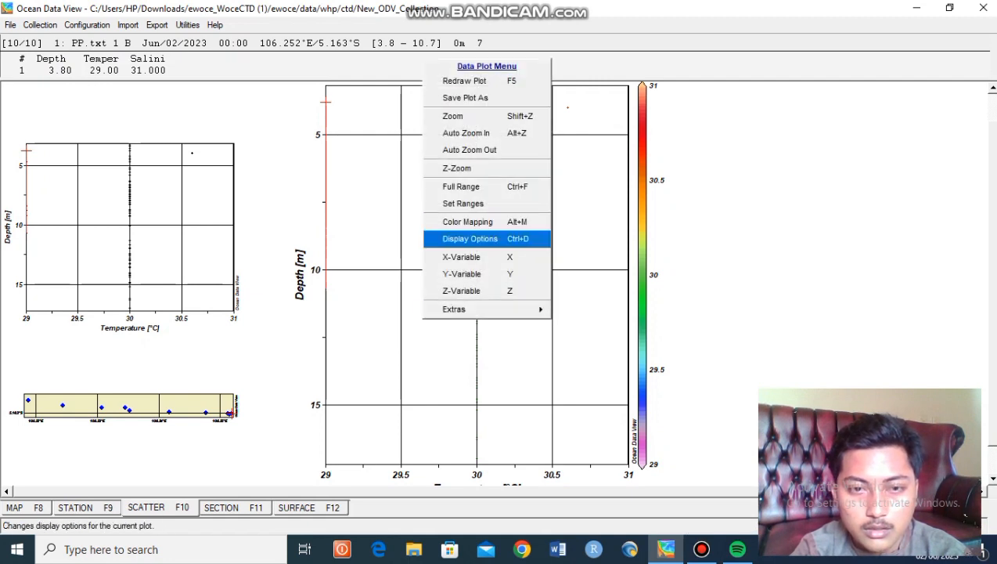
click(462, 290)
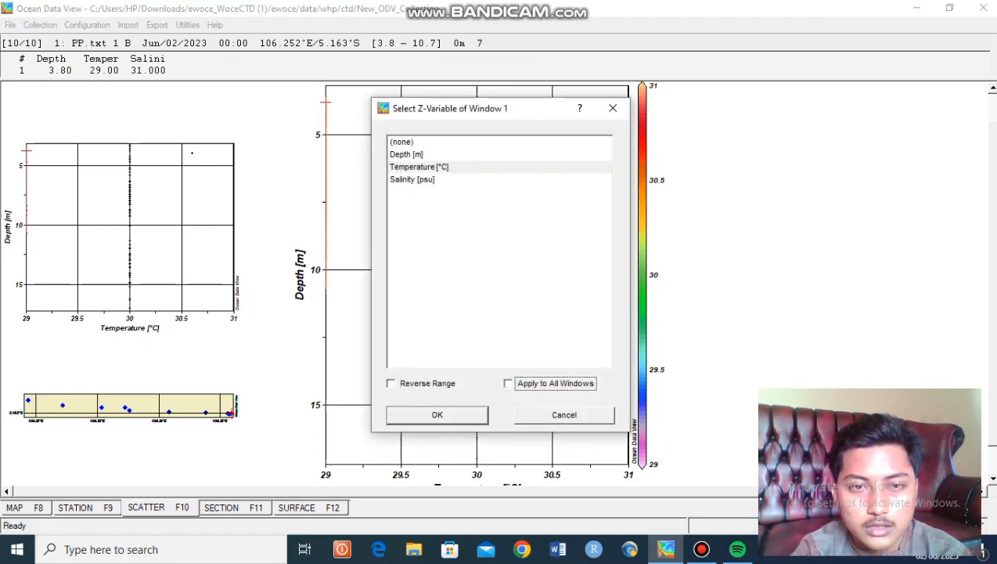
click(412, 179)
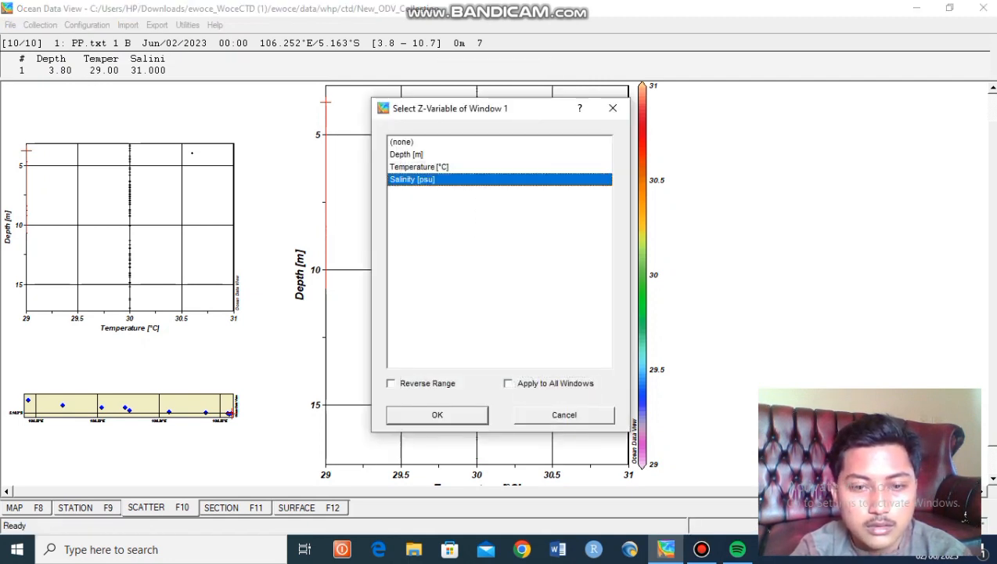
click(437, 414)
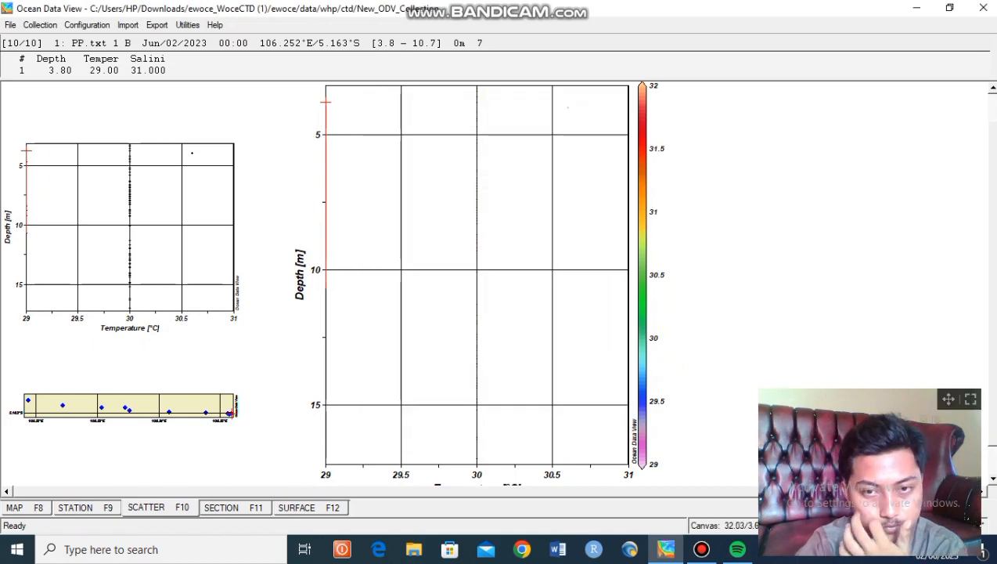
scroll(498, 283, up, 1)
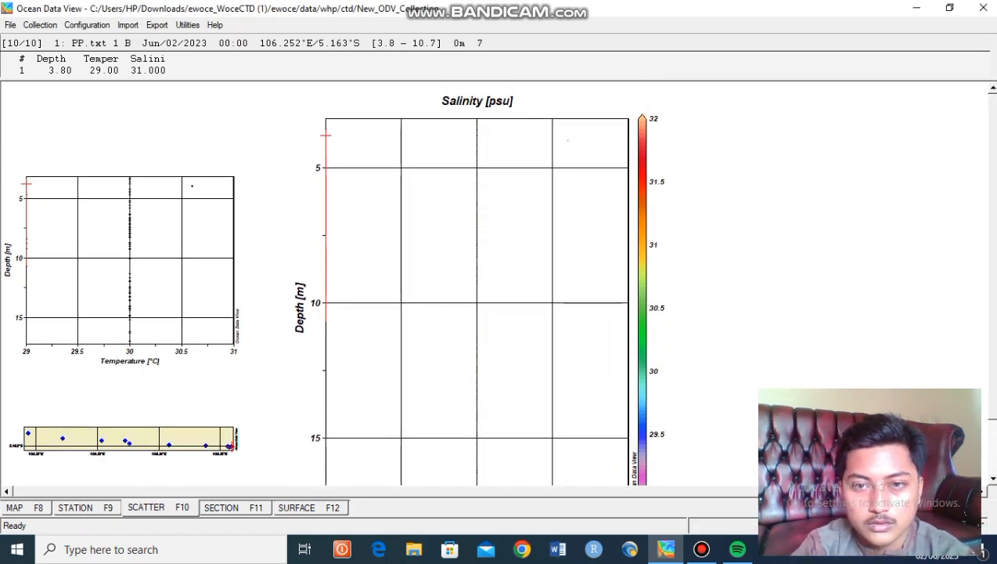
scroll(498, 283, down, 1)
scroll(498, 283, up, 1)
scroll(498, 282, down, 1)
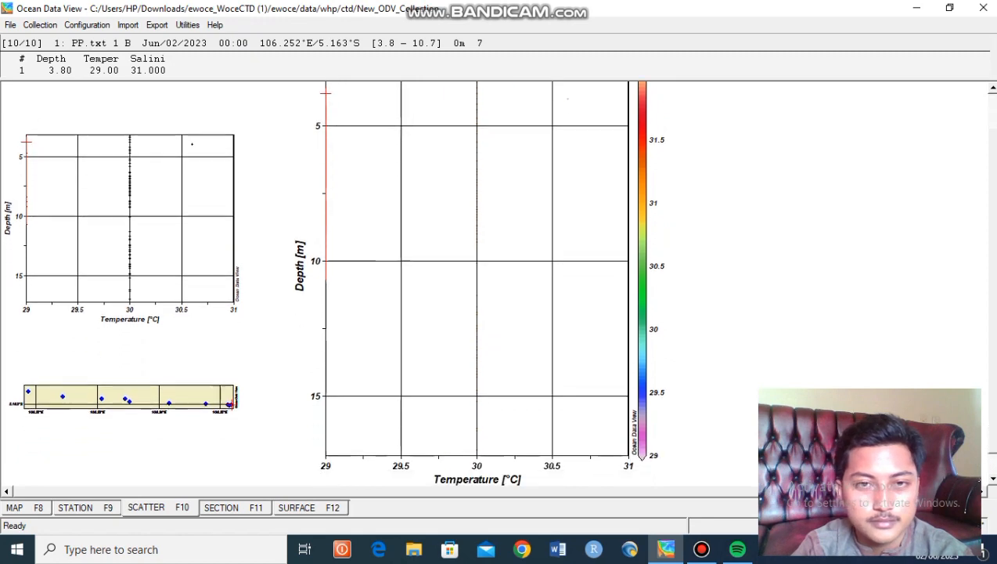
scroll(498, 282, down, 1)
Delete Window 2 from the window layout and accept the layout
right_click(797, 202)
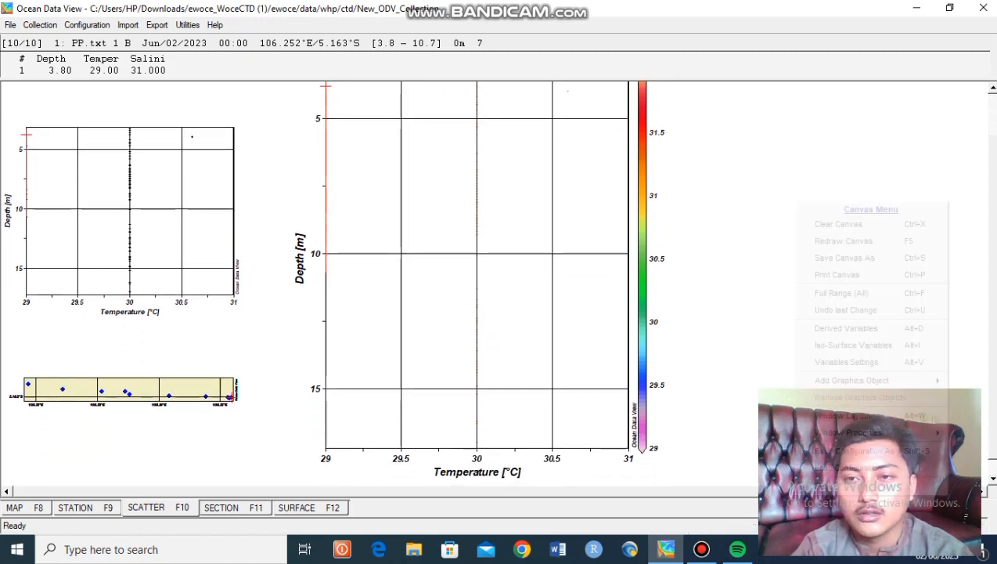
click(842, 415)
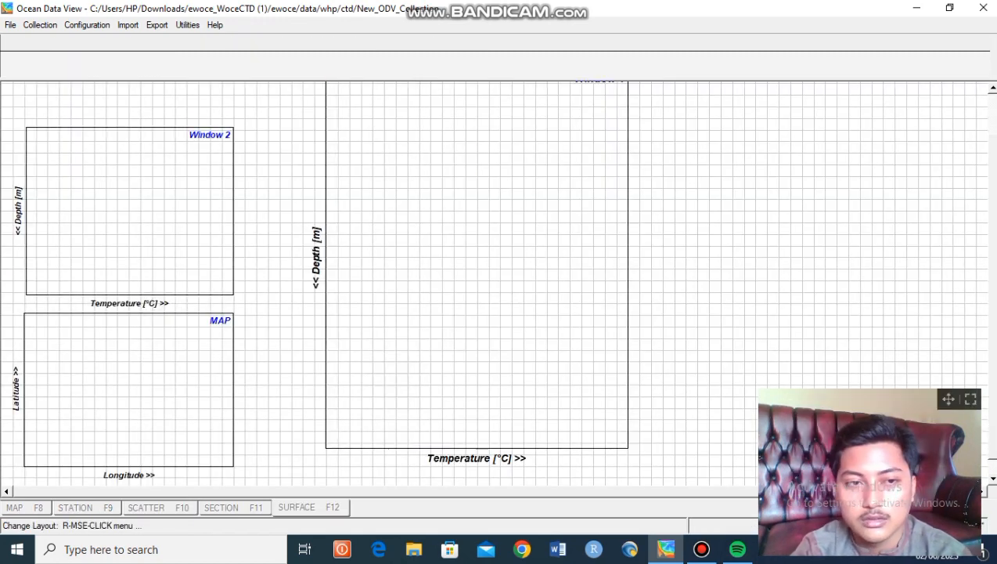
right_click(182, 205)
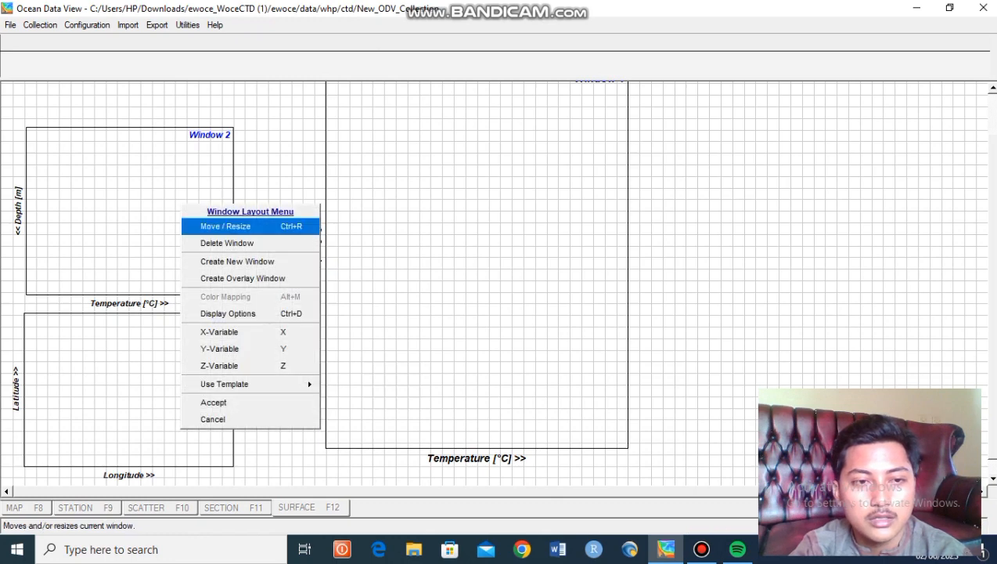
click(227, 242)
right_click(712, 156)
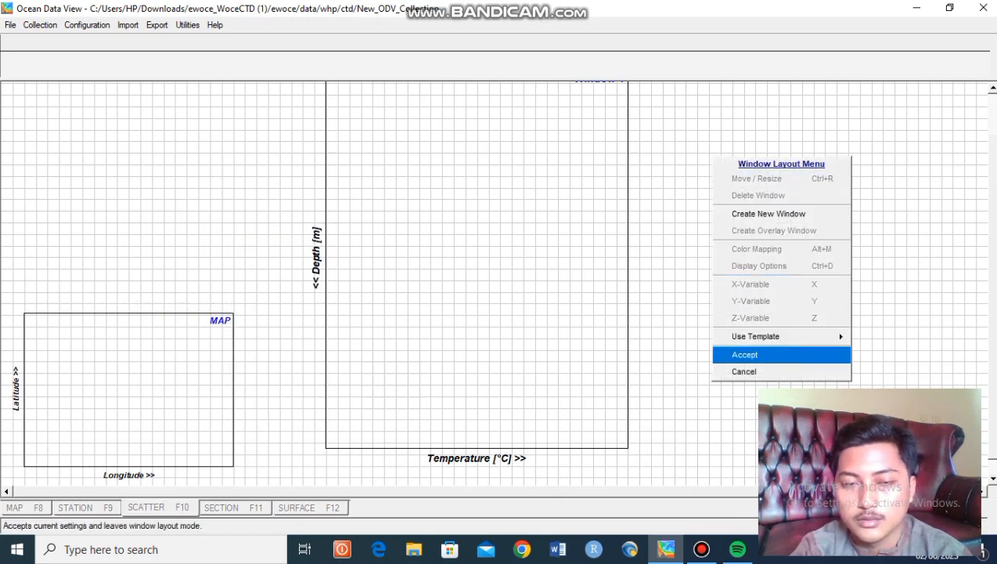
click(745, 353)
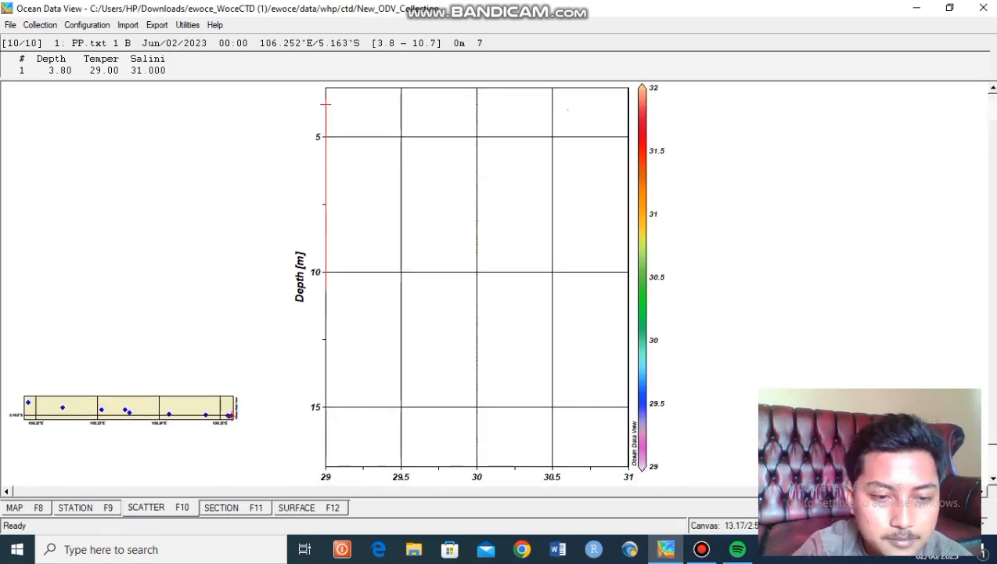
Switch to section mode and begin a new section spine through the four easternmost stations, working from east to west
key(F11)
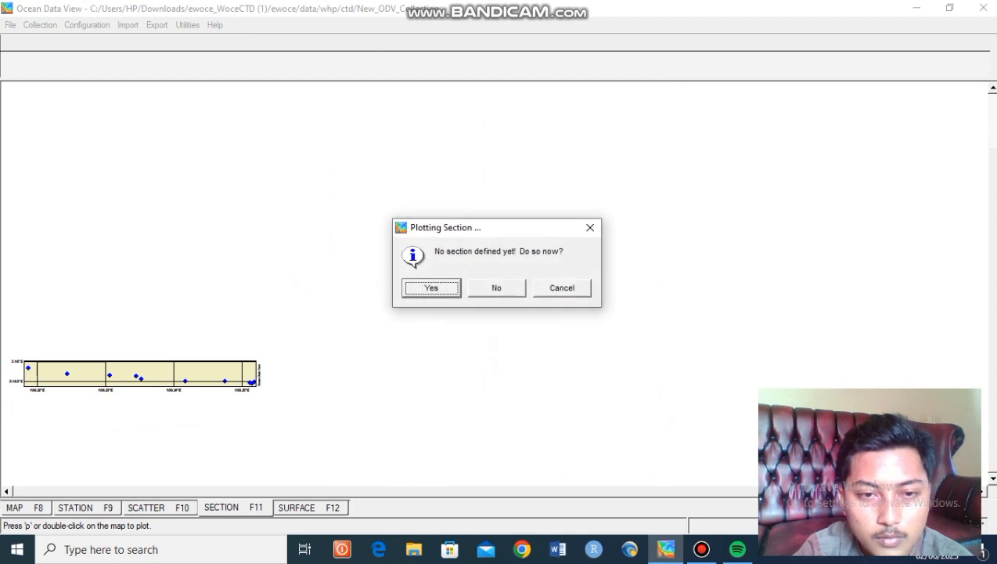
key(Return)
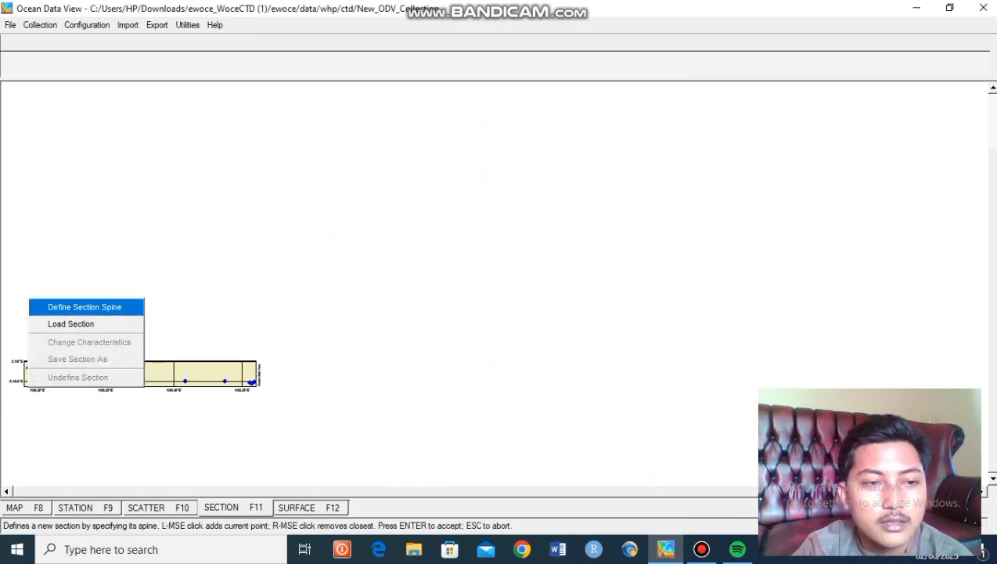
key(Return)
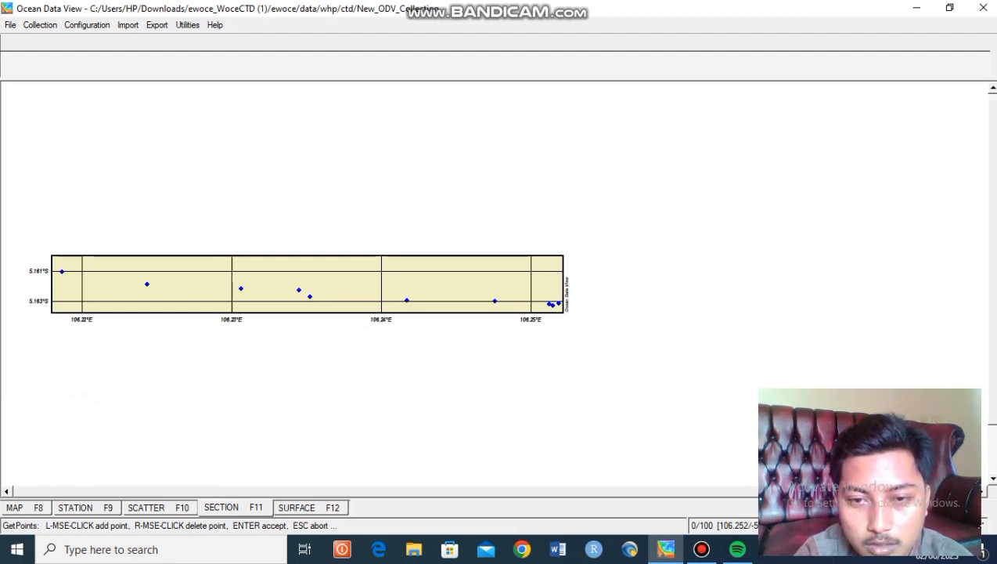
click(555, 302)
click(550, 305)
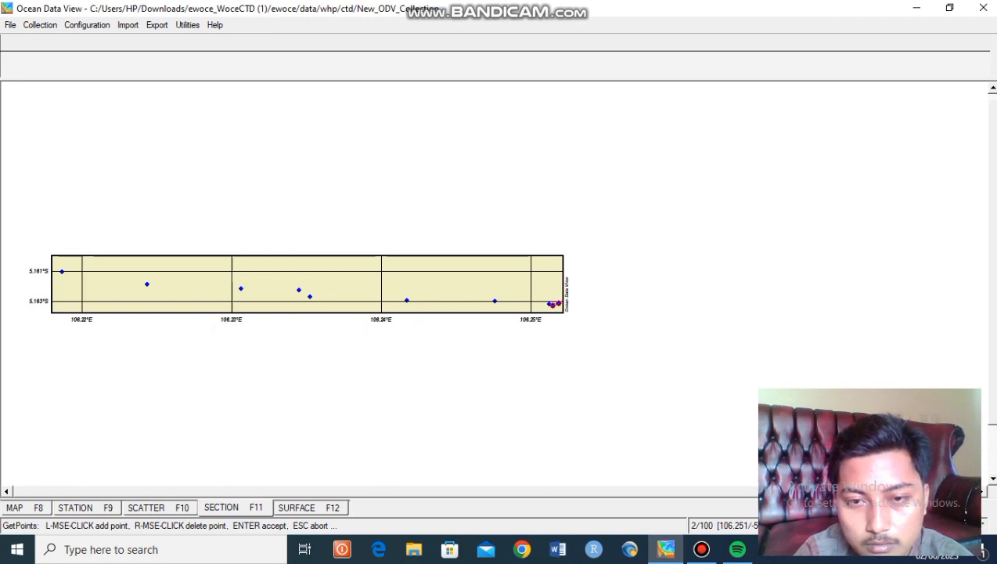
click(494, 301)
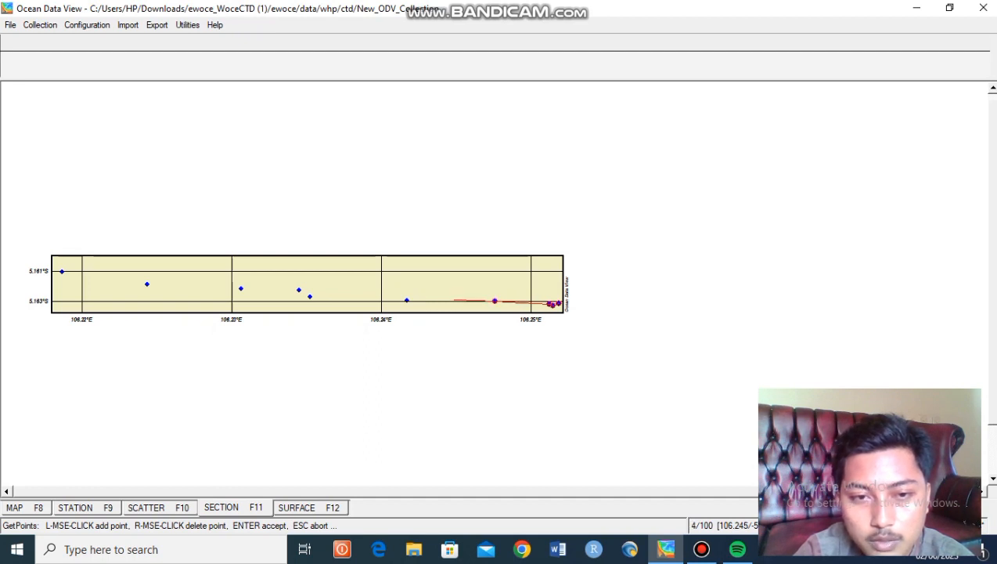
Extend the section spine westward through the remaining six stations and accept the section with its default characteristics
click(407, 301)
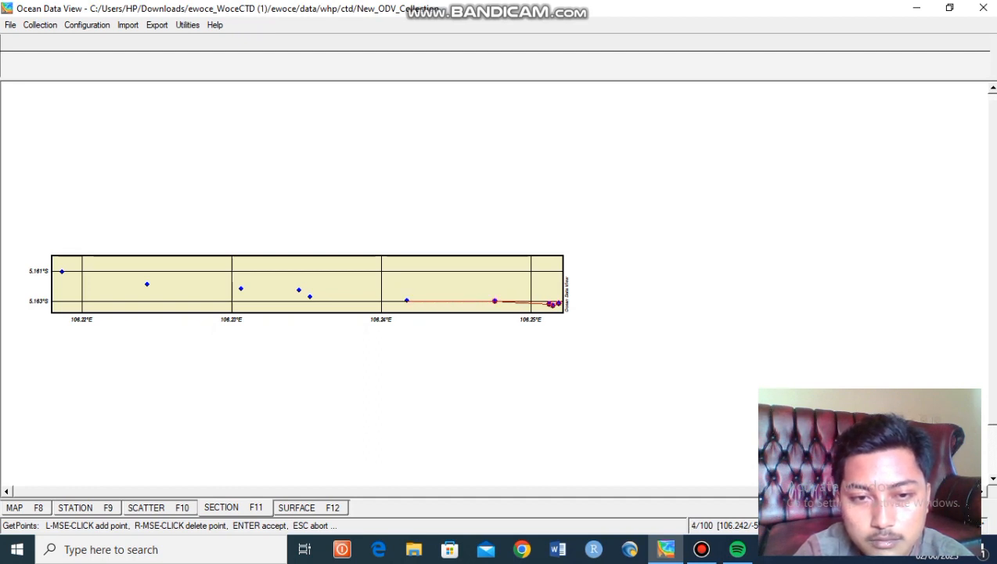
click(310, 296)
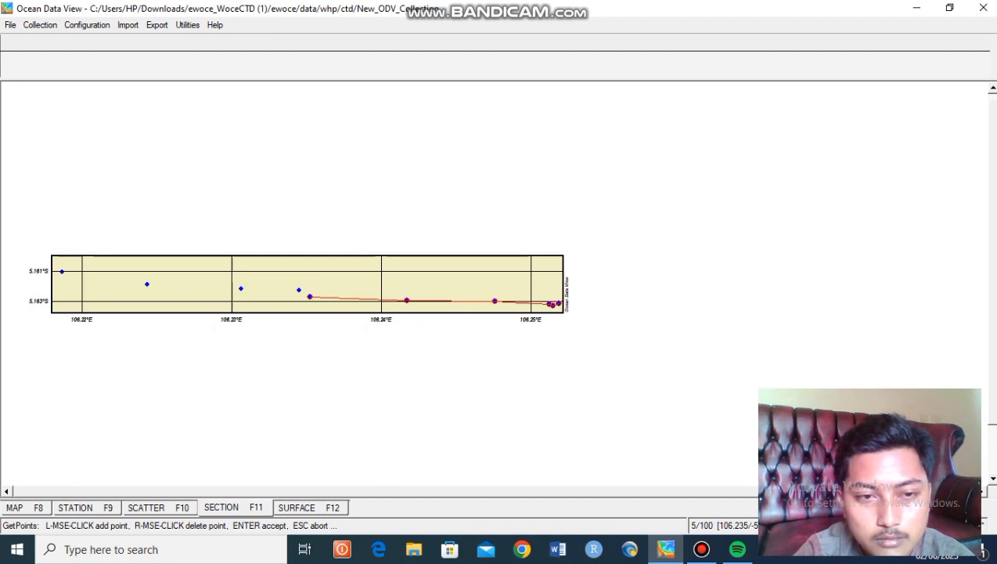
click(299, 289)
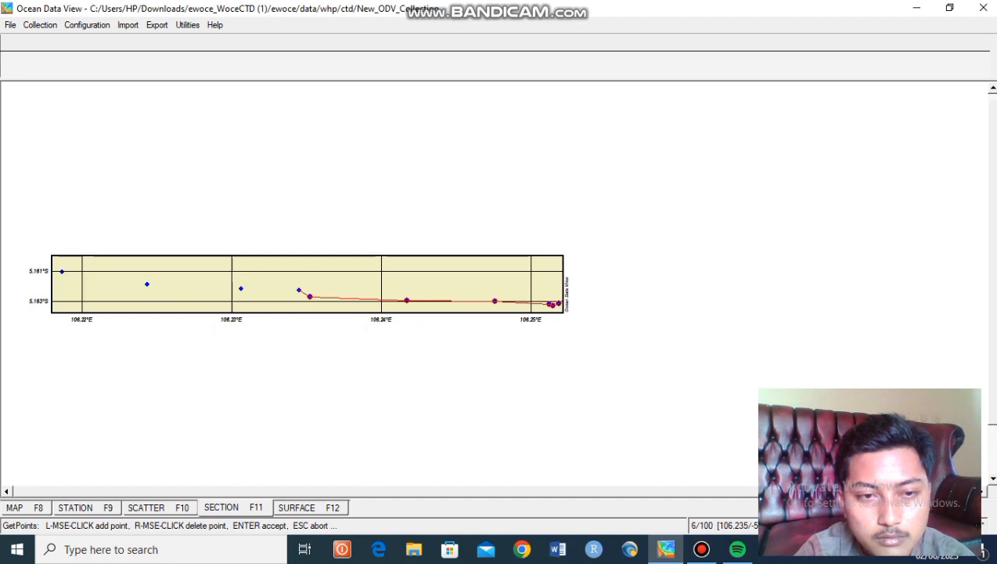
click(299, 289)
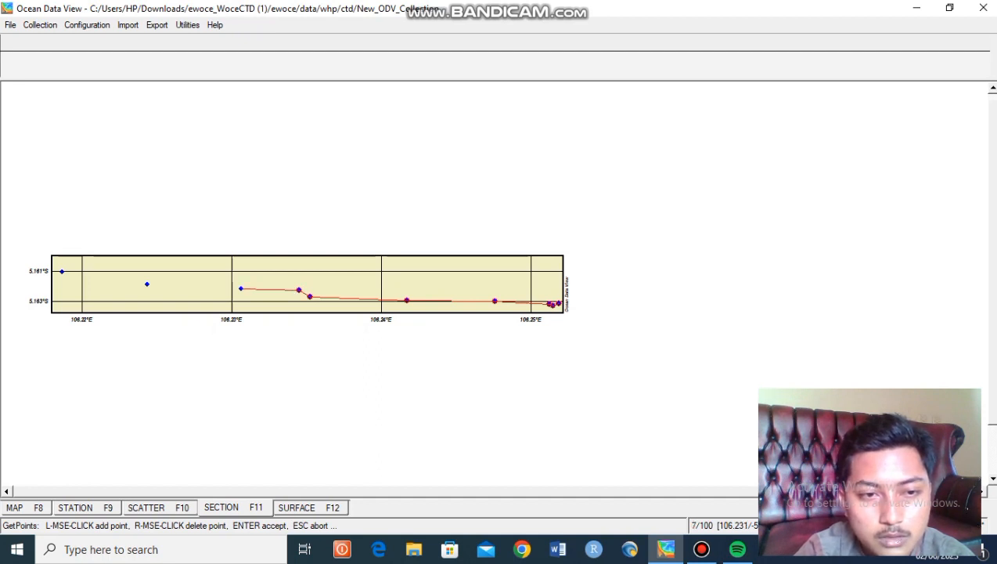
click(240, 288)
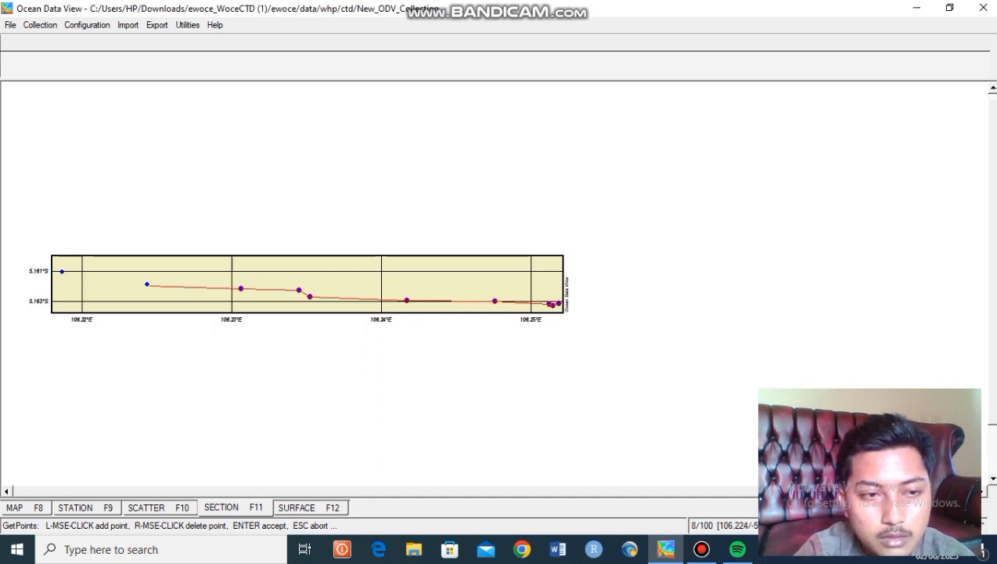
click(147, 284)
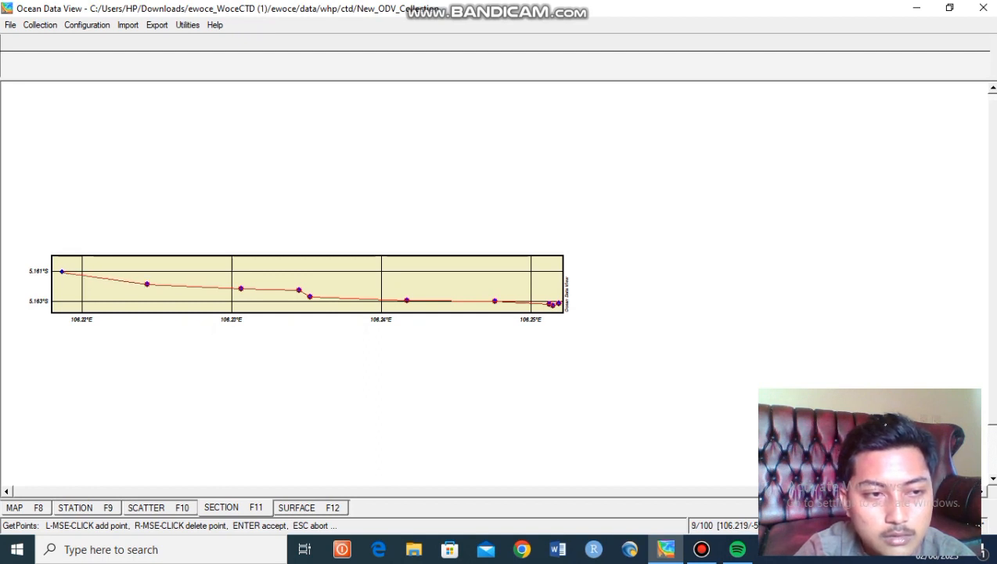
click(61, 271)
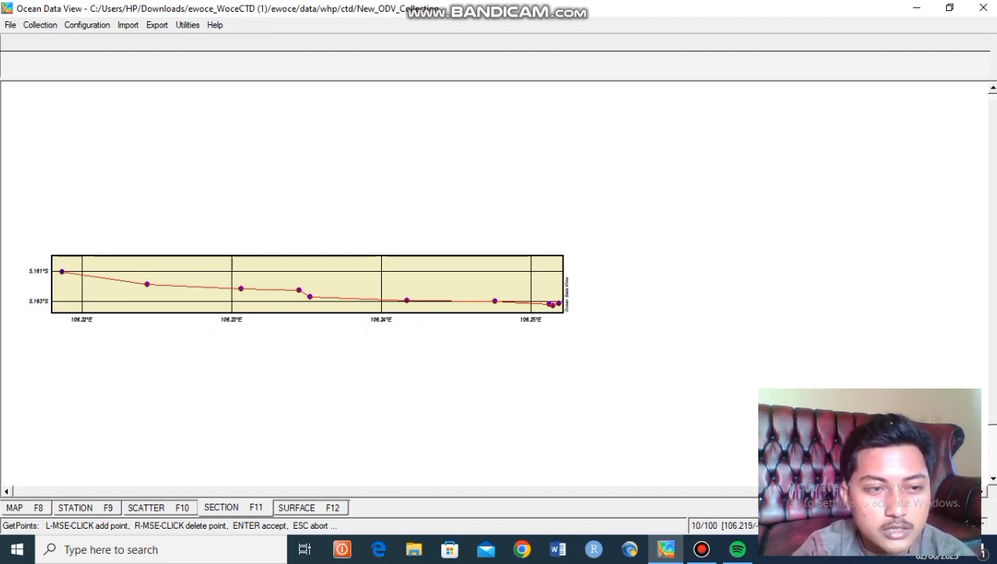
key(Return)
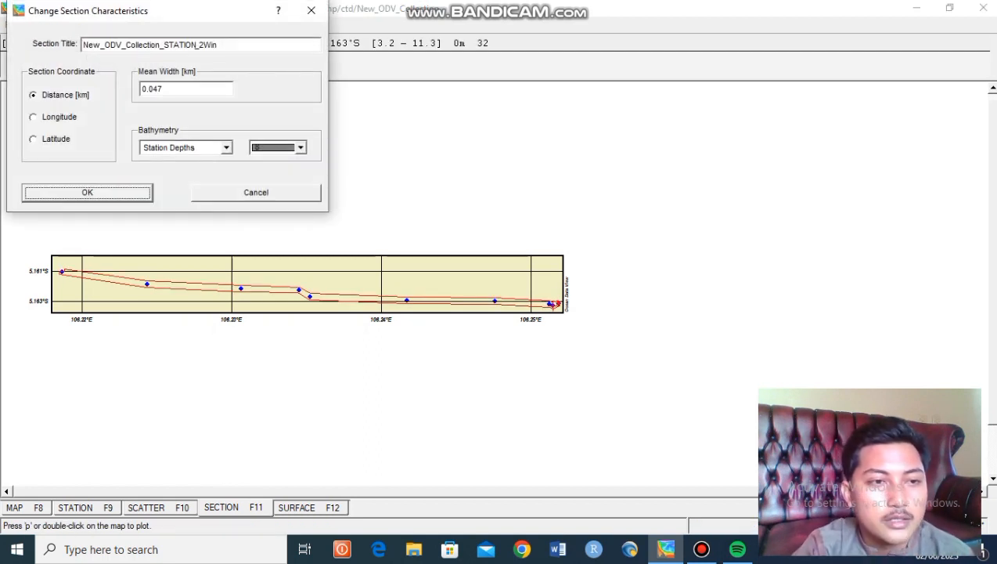
key(Return)
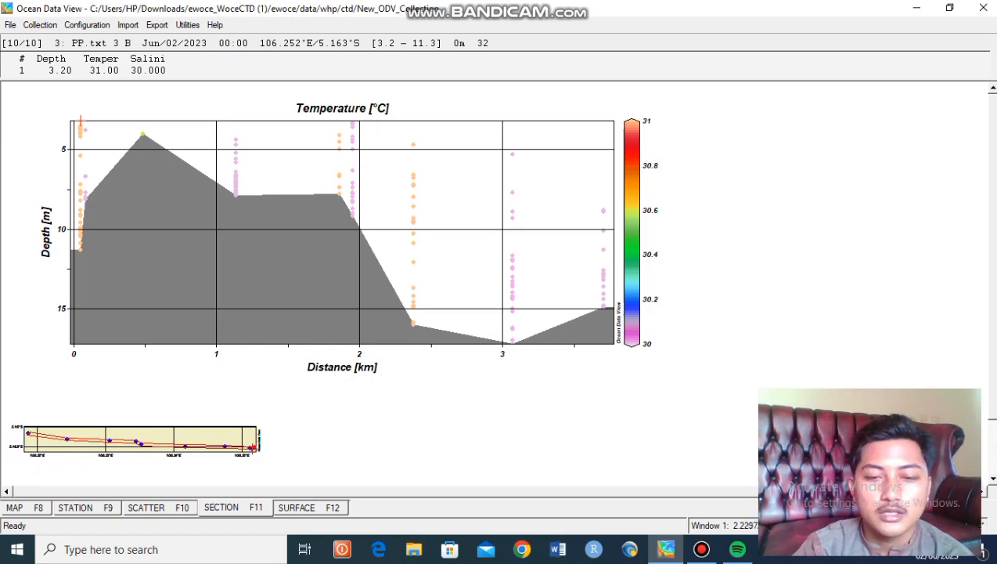
Display the temperature section as a gridded field using VG Gridding, with X and Y scale-lengths of 200
right_click(394, 177)
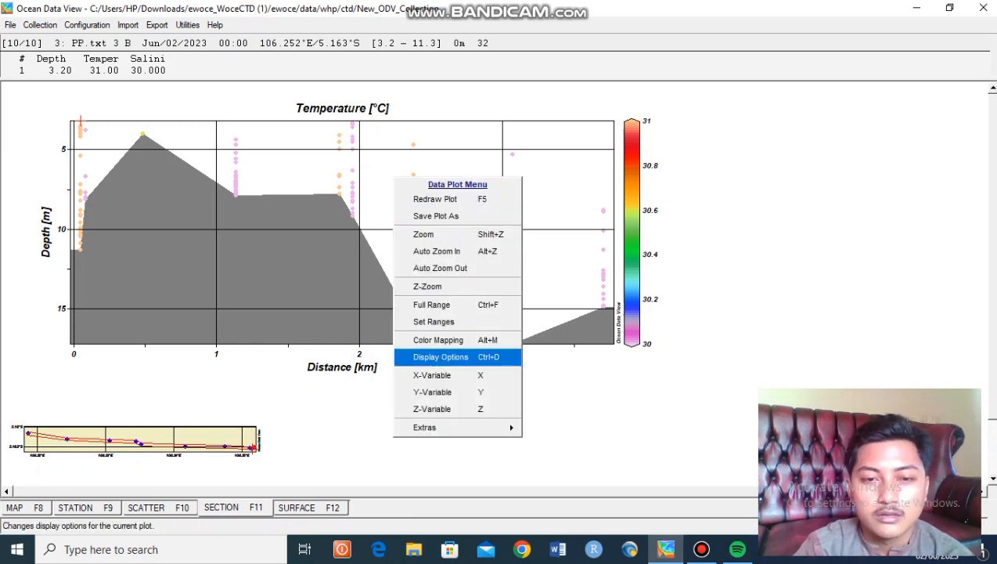
click(441, 357)
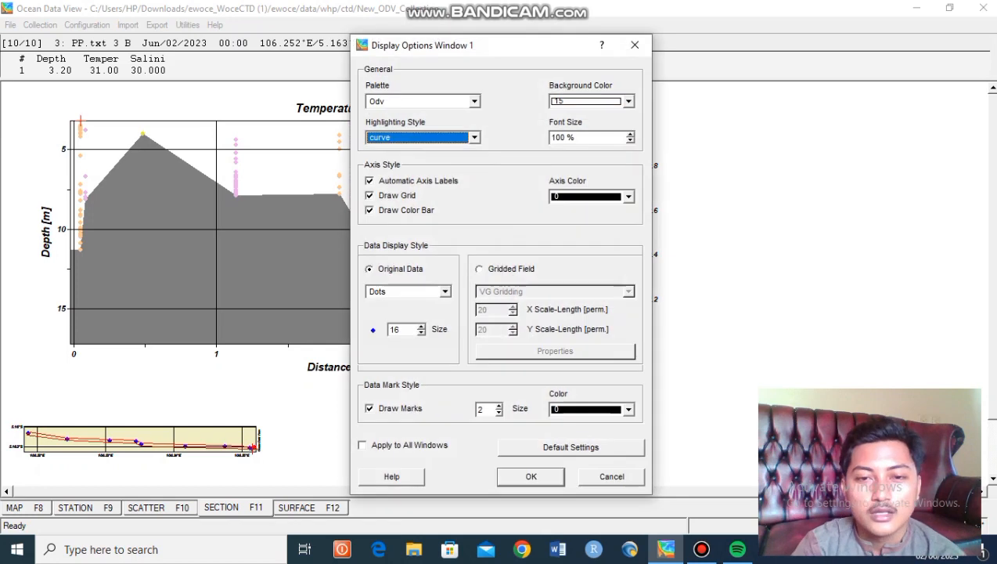
click(480, 270)
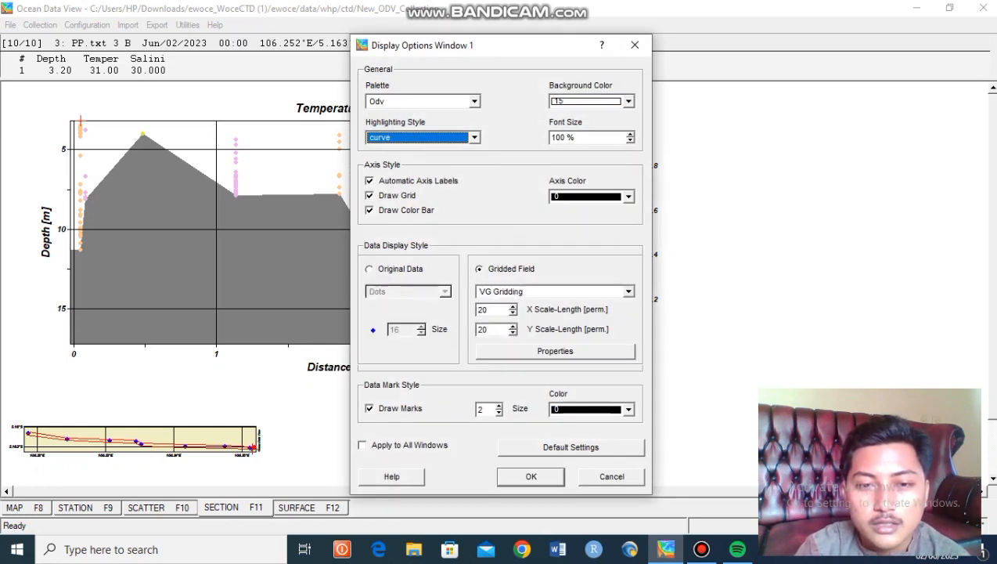
click(488, 310)
text(0)
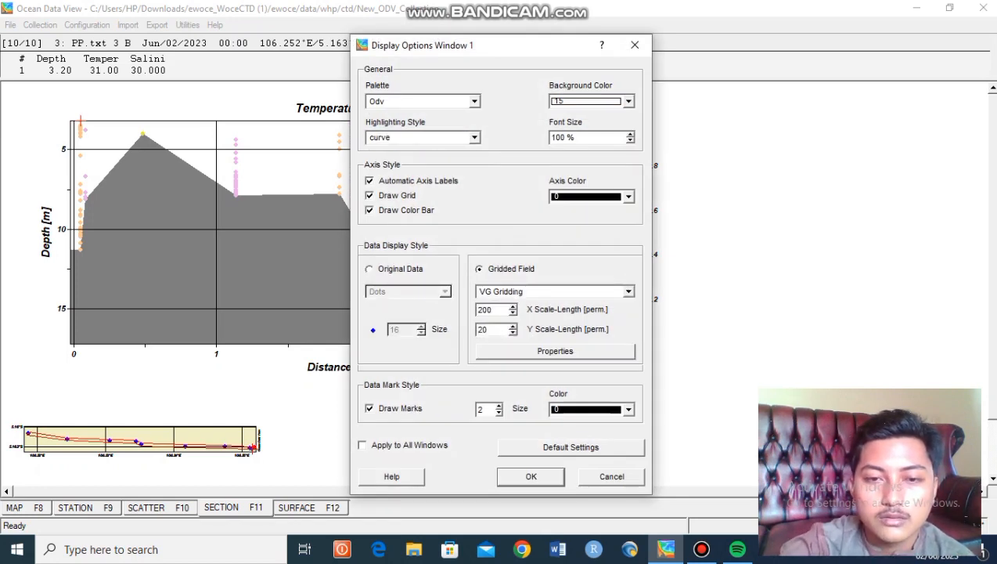
click(489, 329)
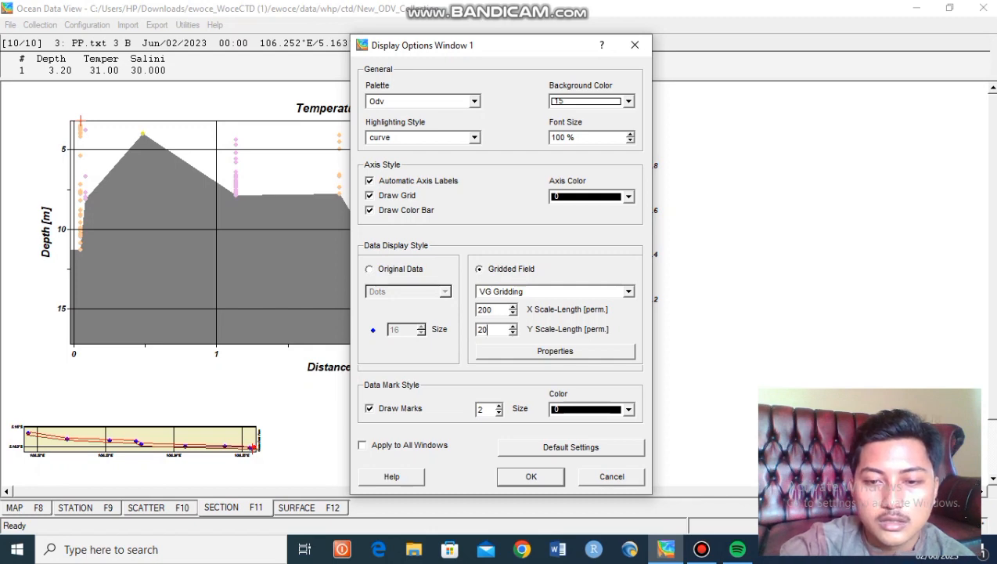
text(0)
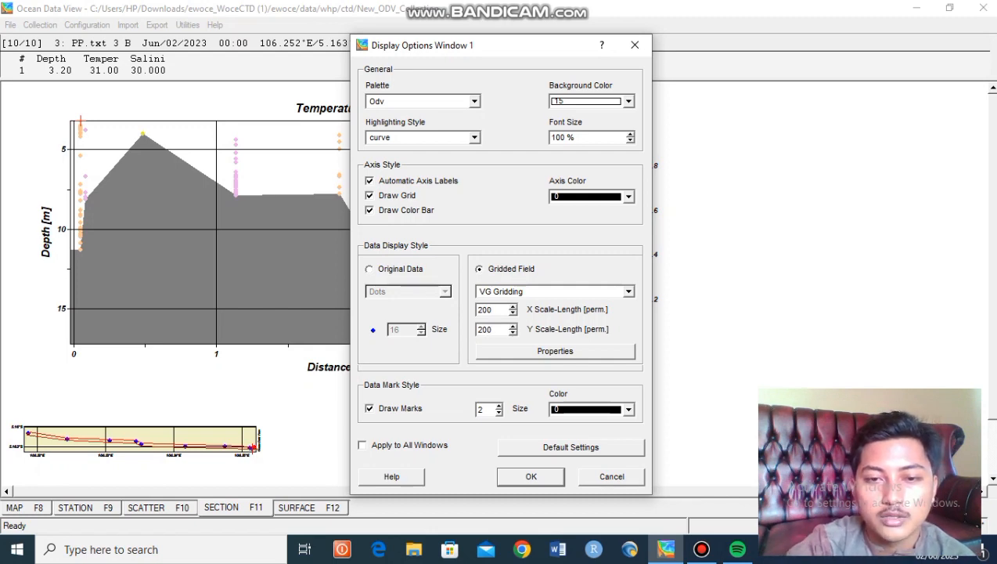
Add temperature contour lines from 30 to 31 in increments of 0.1 and apply the display options
click(555, 352)
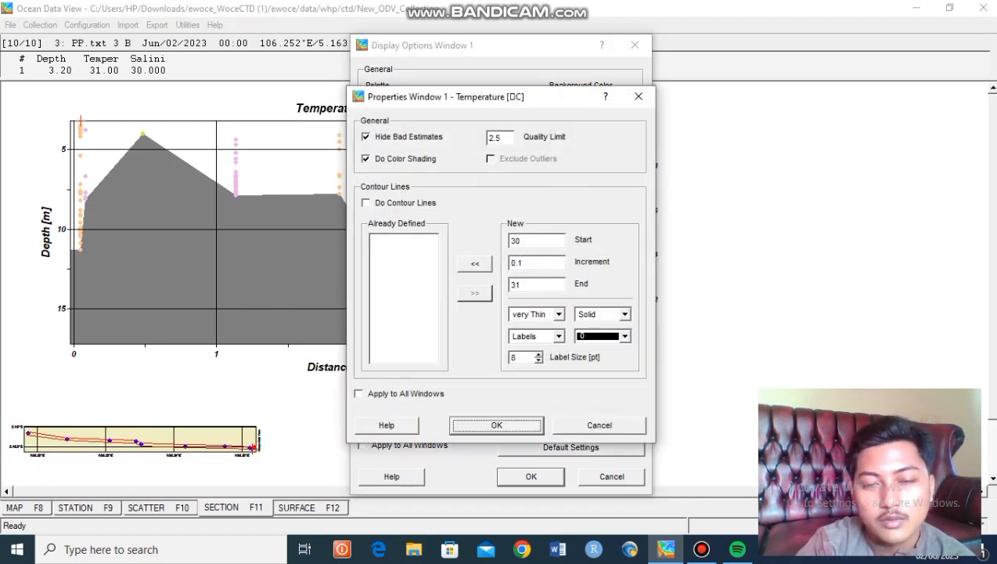
click(475, 263)
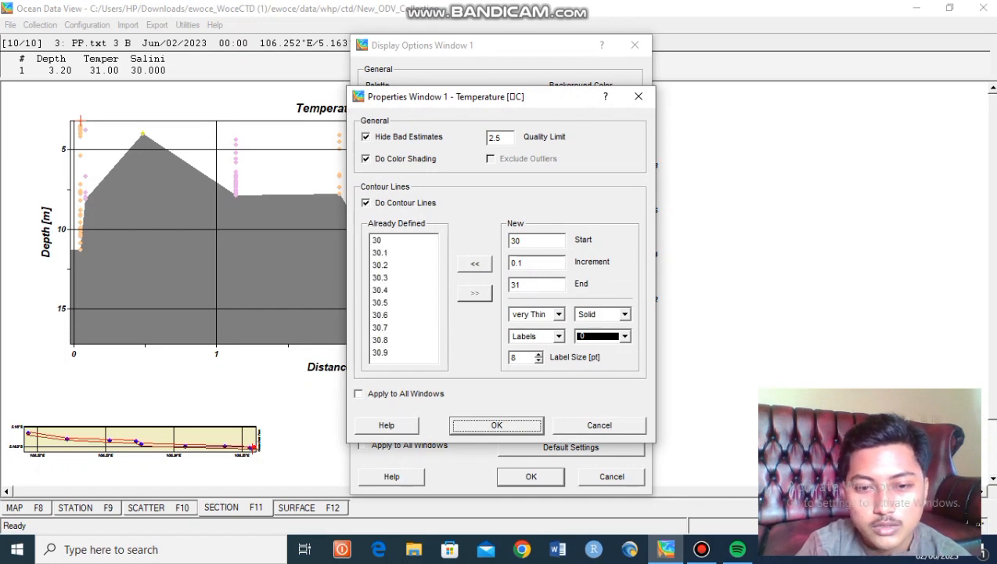
click(497, 425)
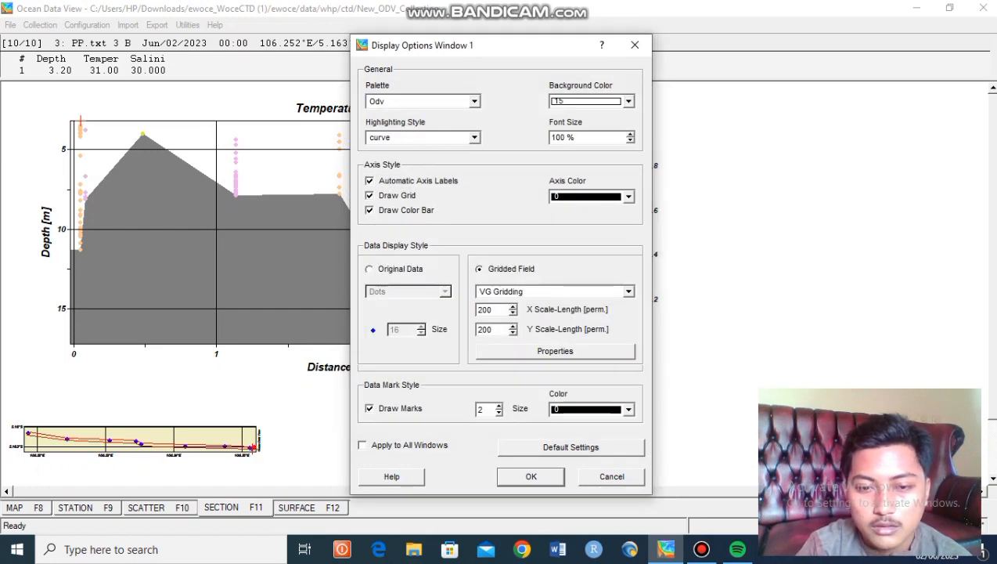
click(531, 476)
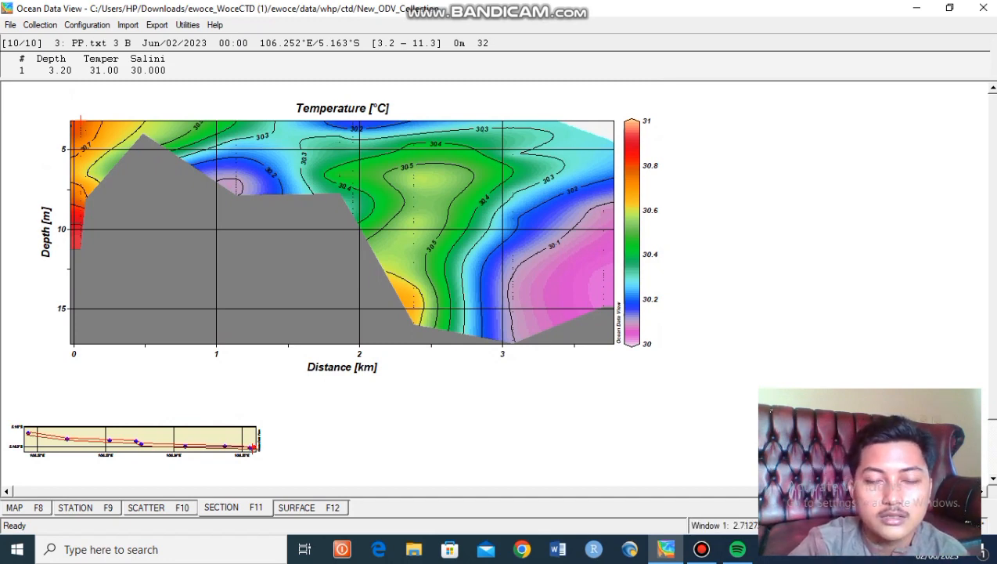
Change the Z-variable of the section plot in Window 1 to Salinity [psu]
right_click(462, 181)
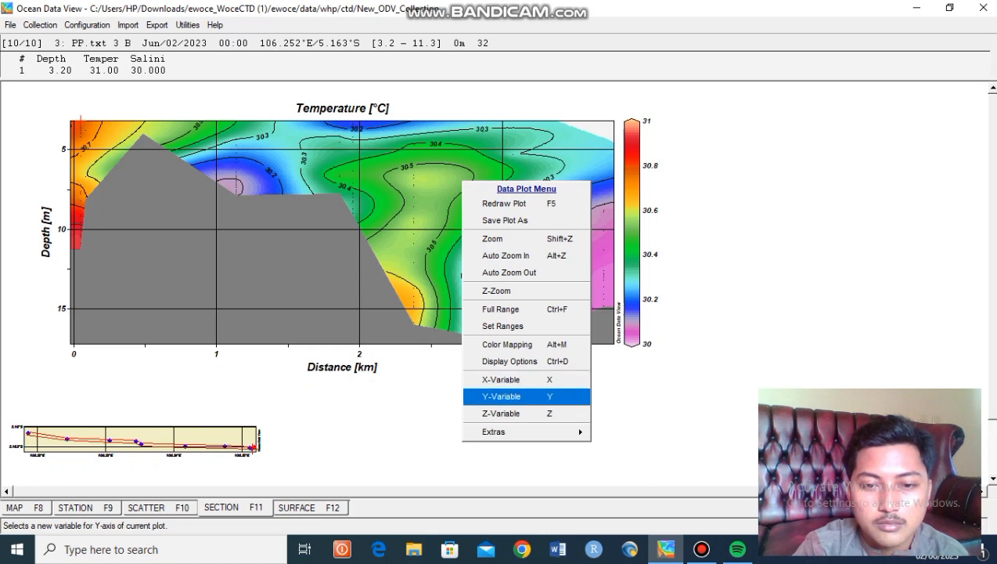
click(526, 413)
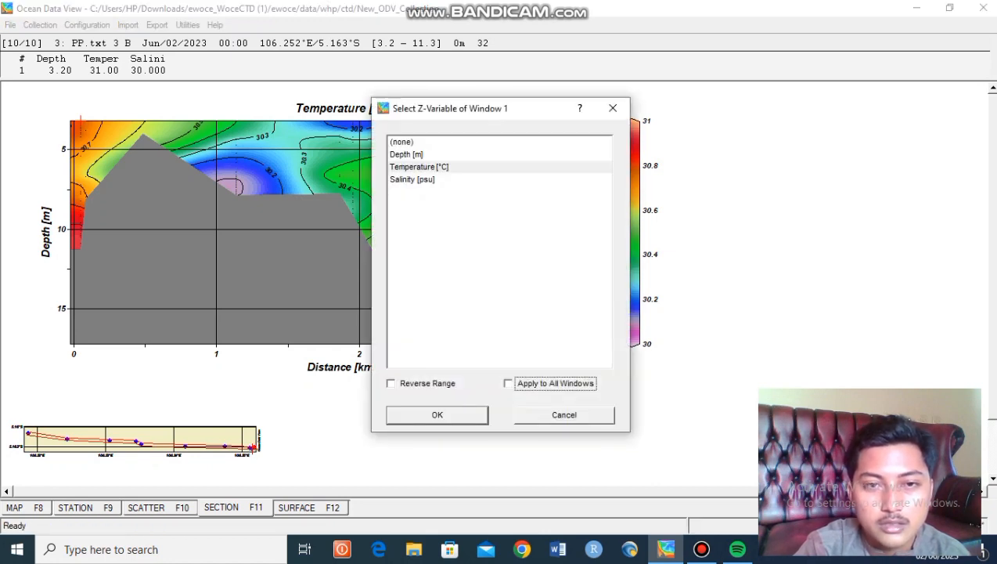
click(413, 179)
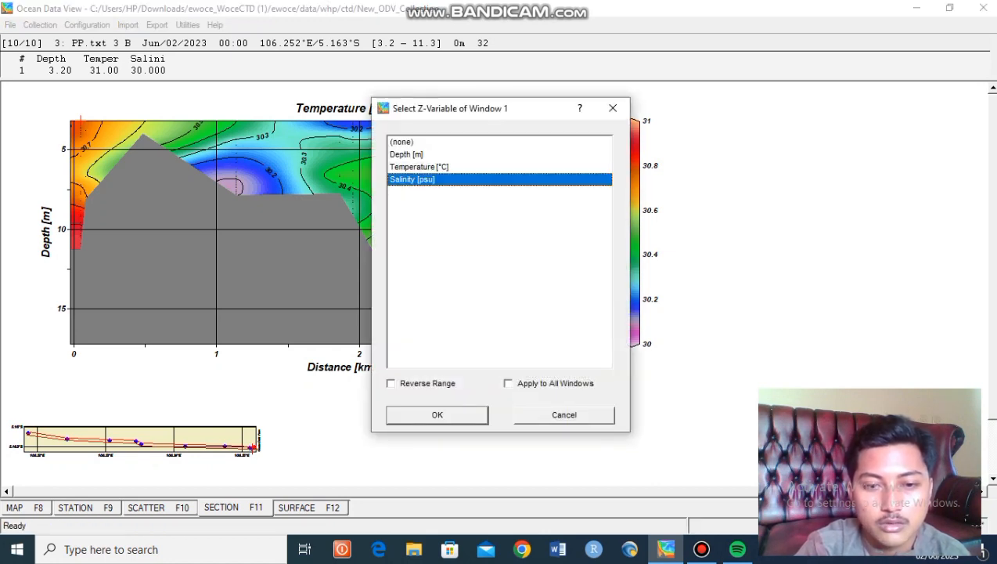
key(Return)
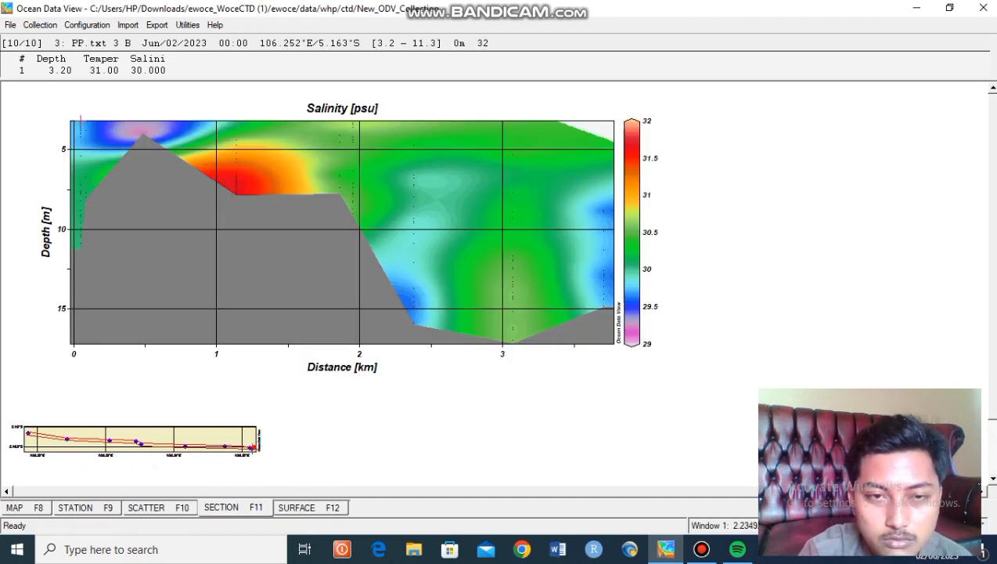
Add salinity contour lines from 29 to 32 in increments of 0.25 and apply them to the section plot
right_click(394, 280)
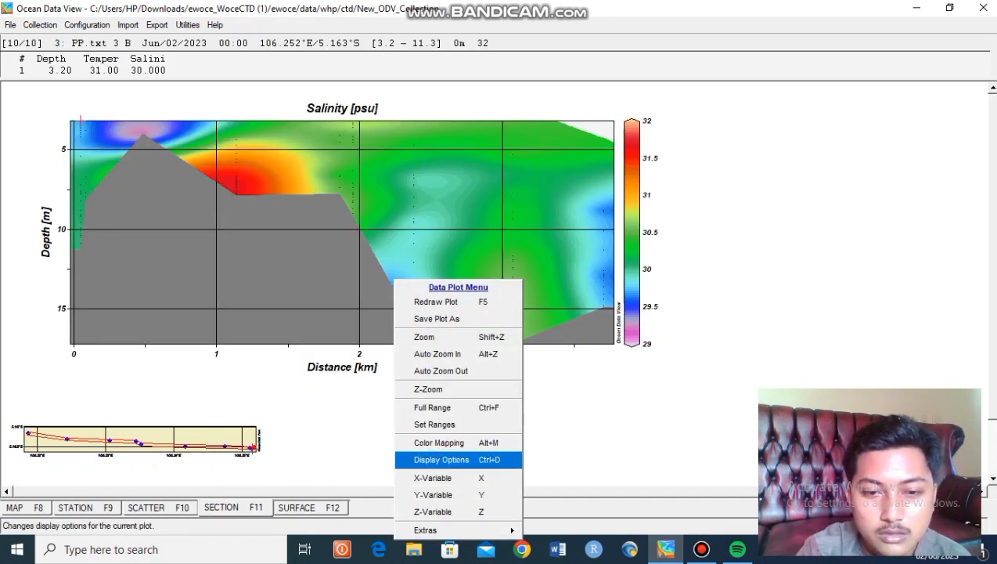
click(441, 460)
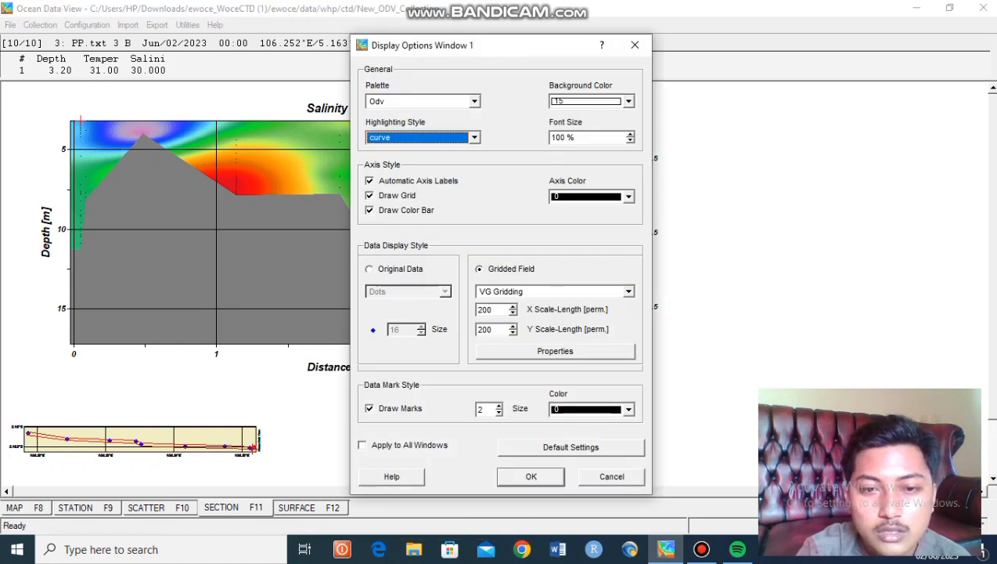
click(555, 351)
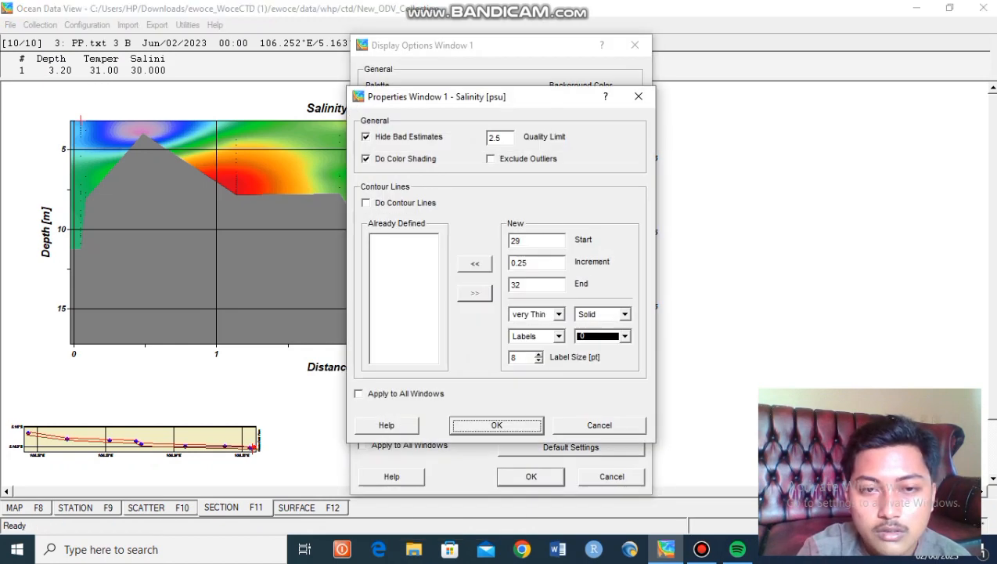
click(475, 263)
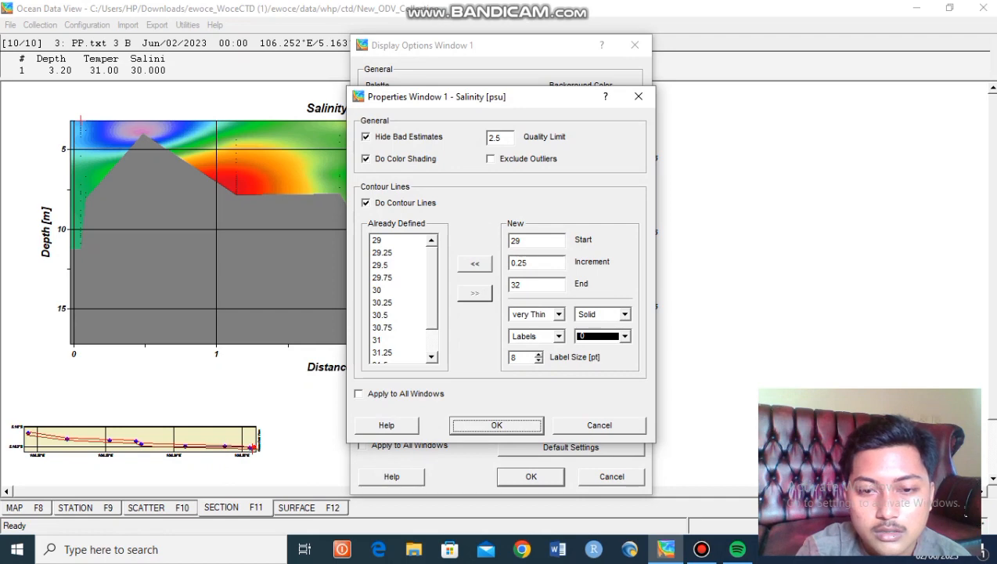
key(Return)
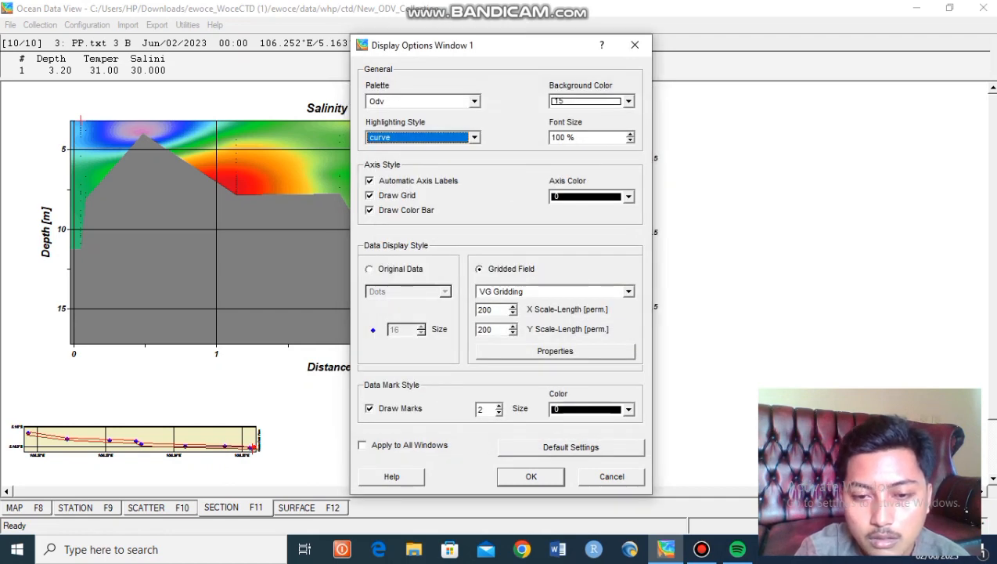
key(Return)
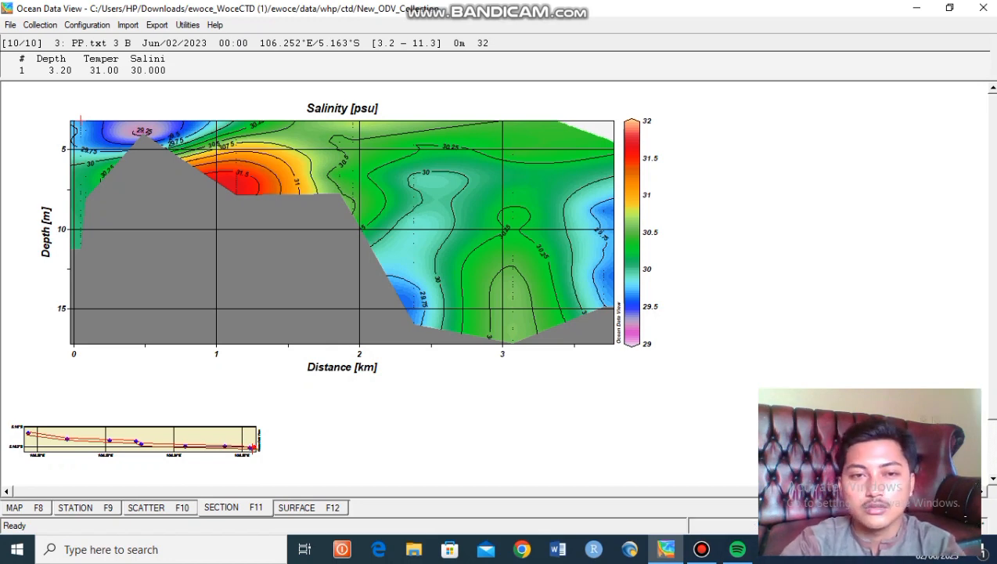
scroll(497, 282, down, 2)
scroll(496, 282, up, 2)
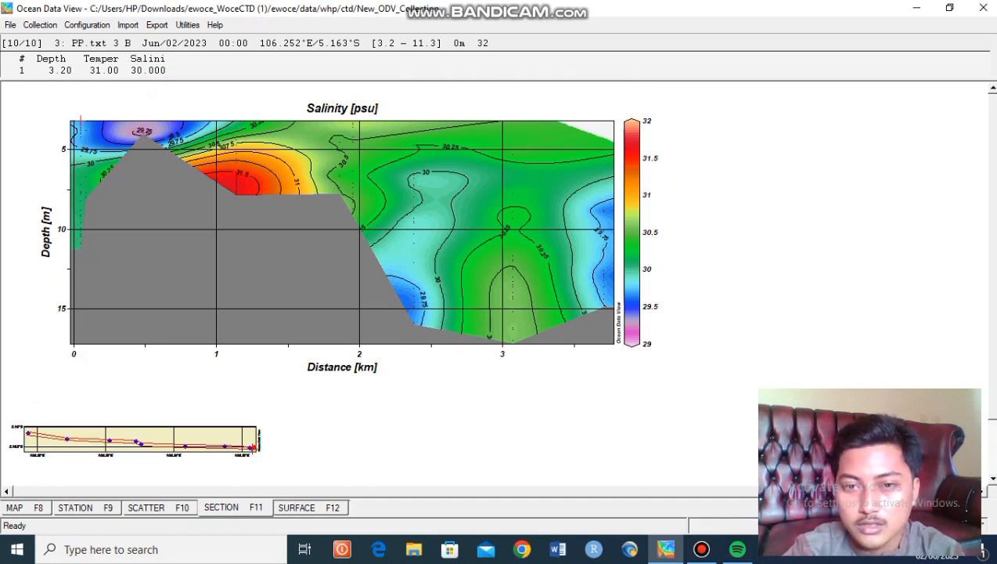
Change the Z-variable of the section plot in Window 1 to Depth [m]
scroll(338, 227, down, 1)
scroll(338, 227, up, 1)
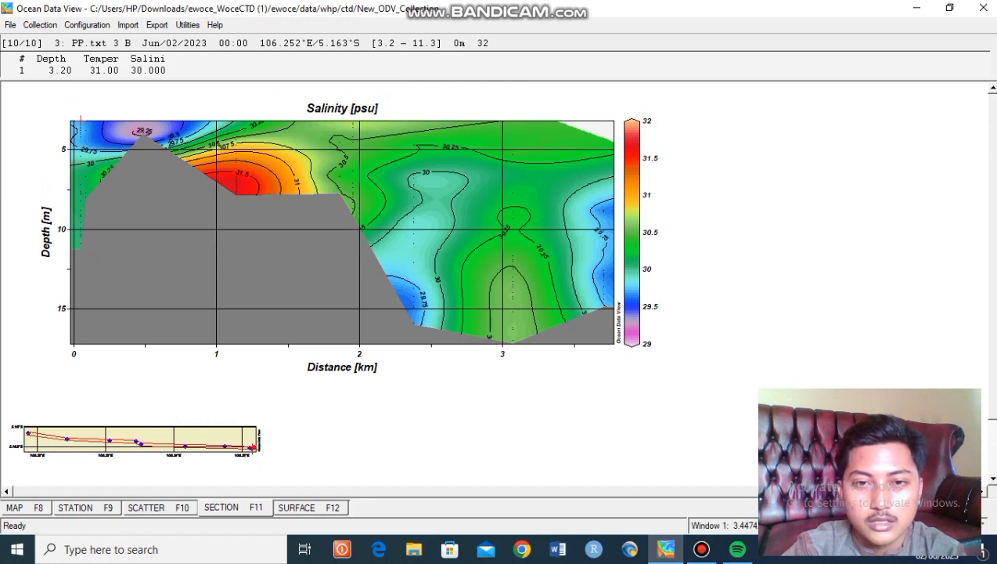
right_click(535, 176)
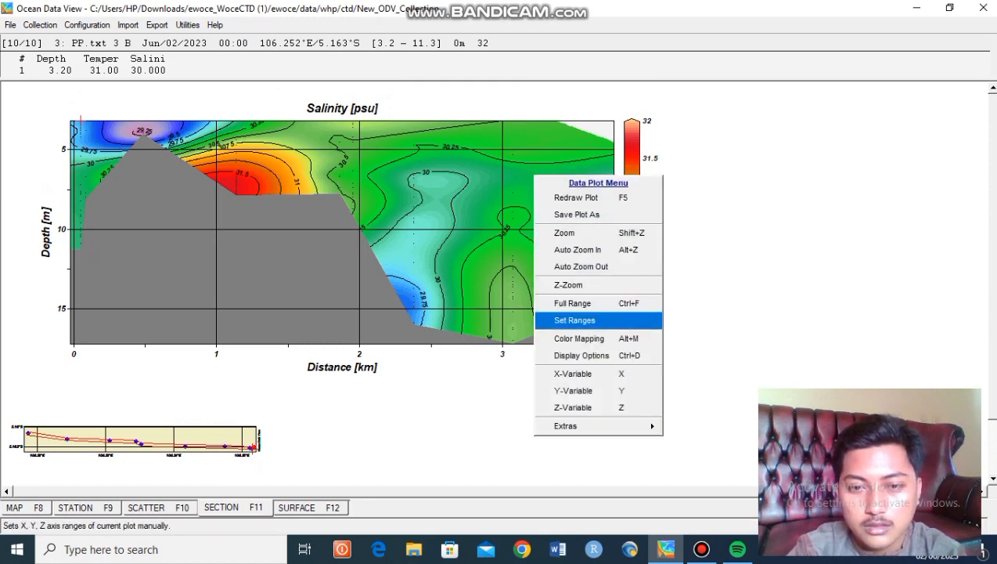
key(Down)
key(Down)
key(Down)
key(Down)
key(Down)
key(Return)
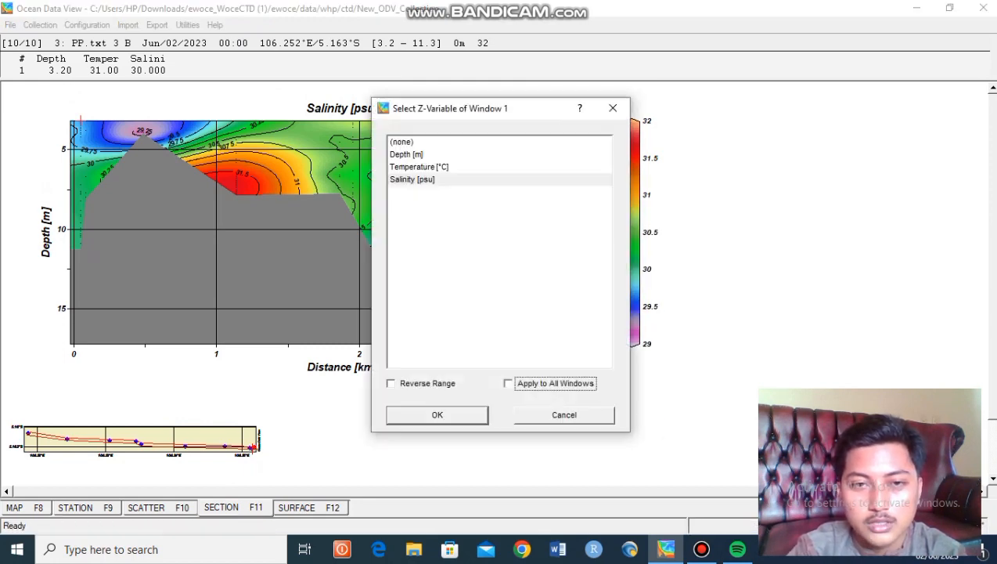
click(407, 154)
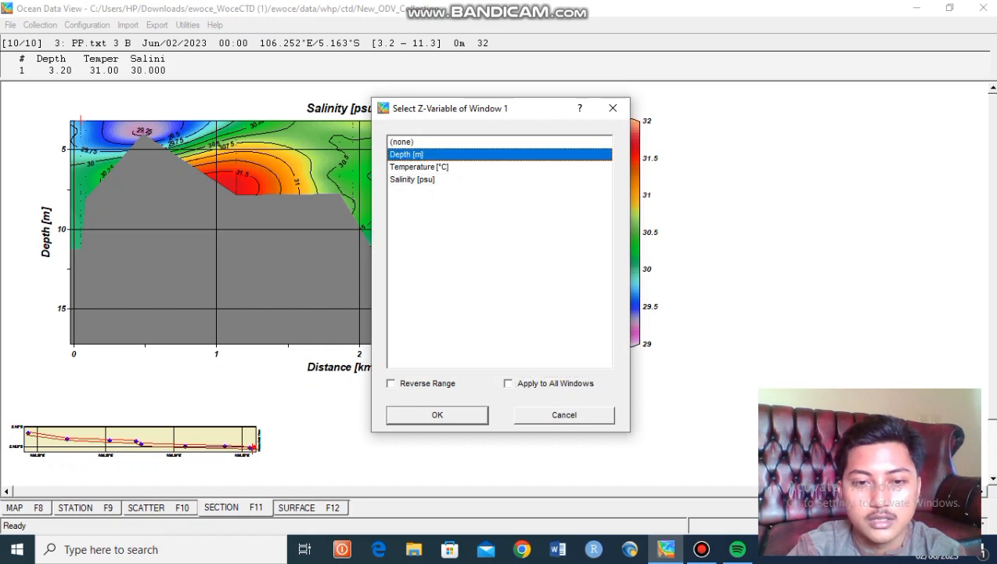
click(438, 415)
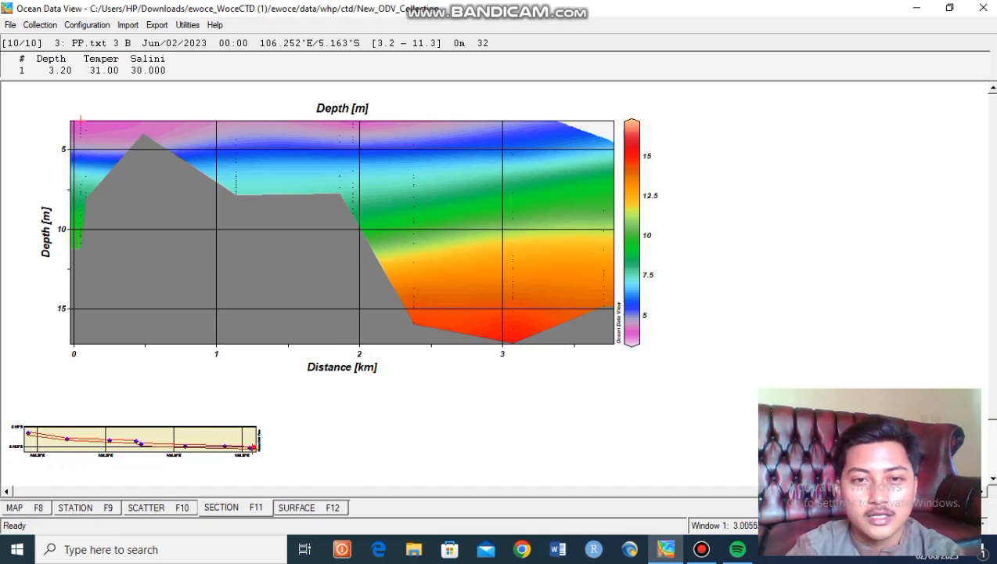
Add depth contour lines from 2.5 to 17.5 in increments of 2.5 and apply them to the section plot
right_click(447, 201)
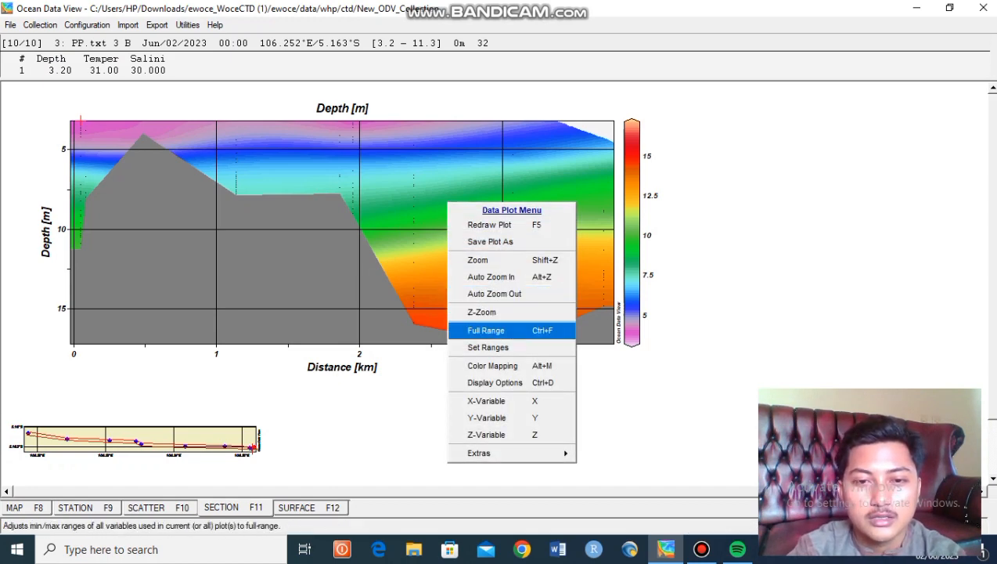
click(495, 383)
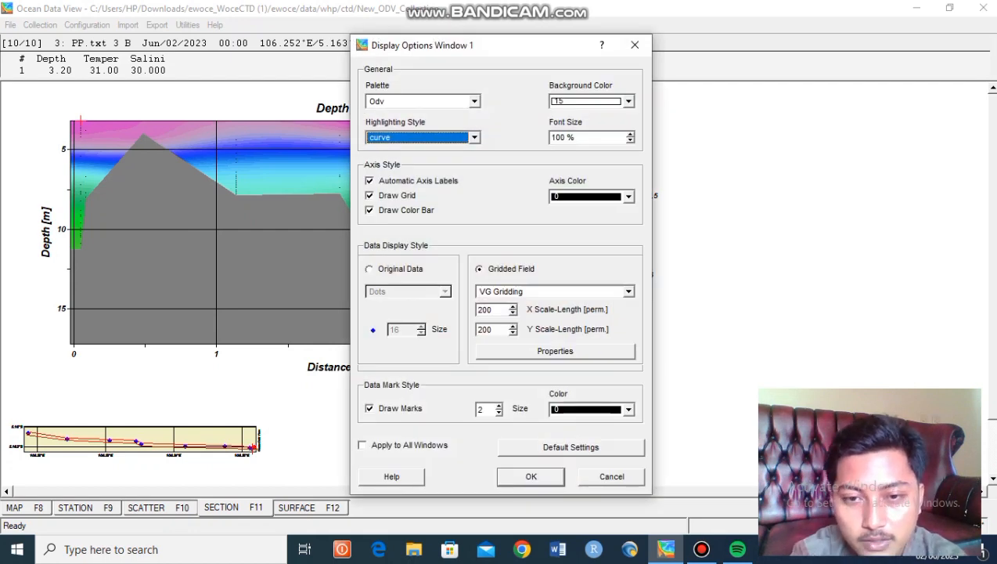
click(555, 351)
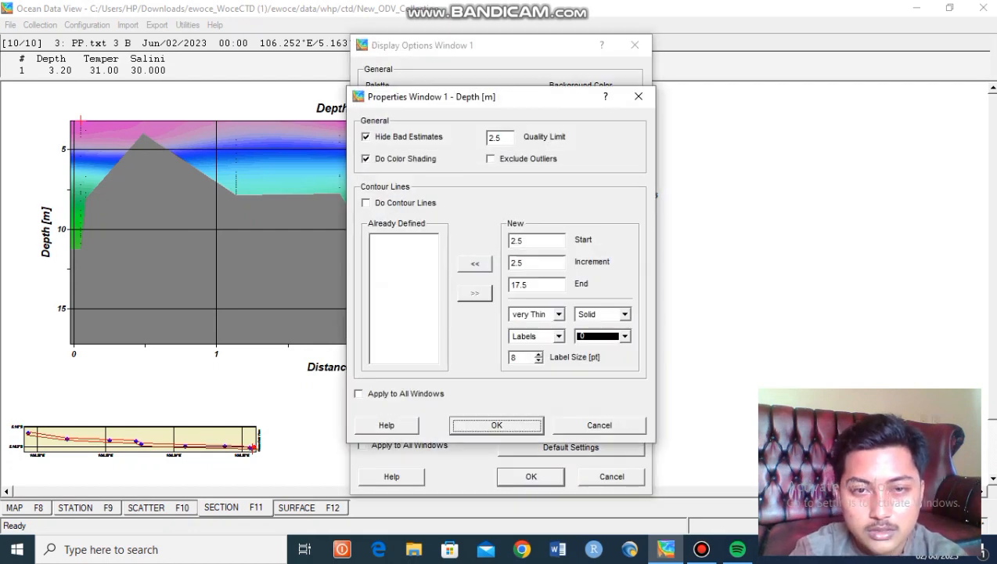
click(475, 264)
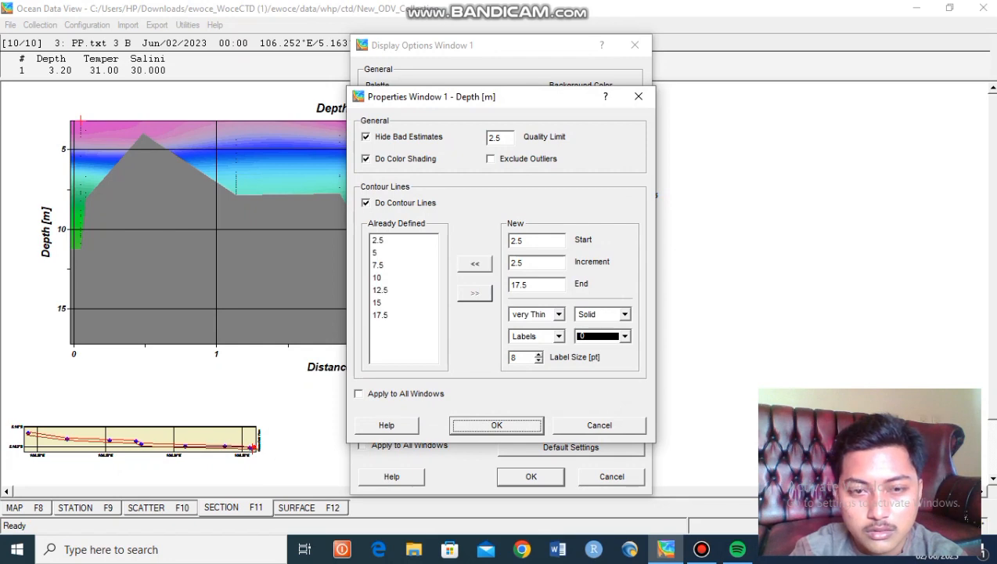
key(Return)
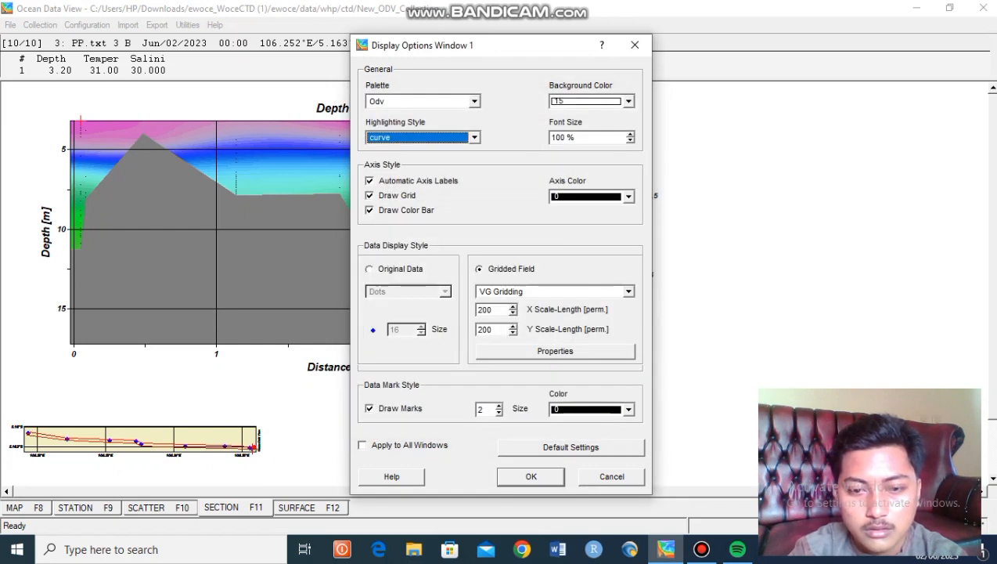
key(Return)
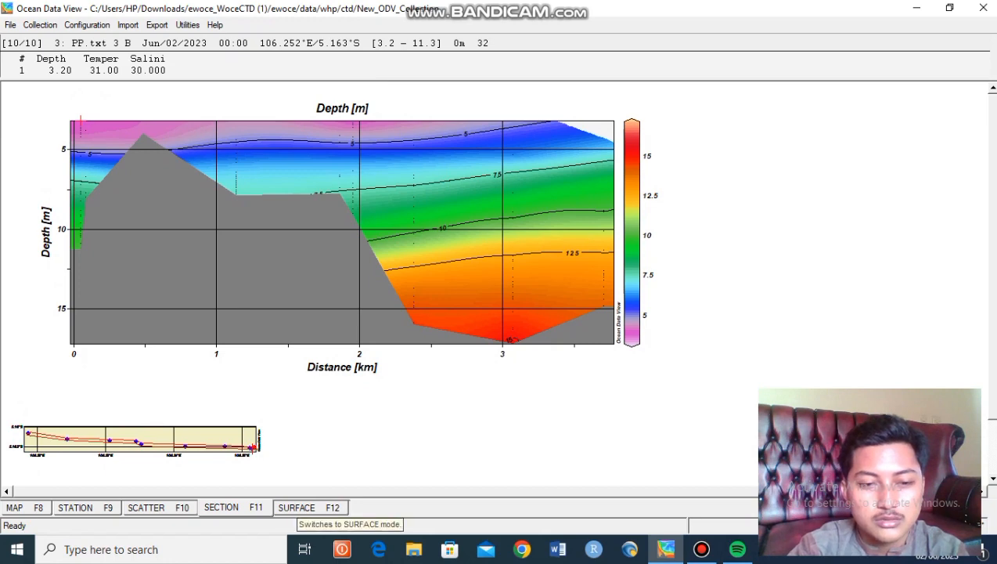
Switch to SURFACE mode, saving the changed section as arisodv3 in the ctd folder
click(307, 508)
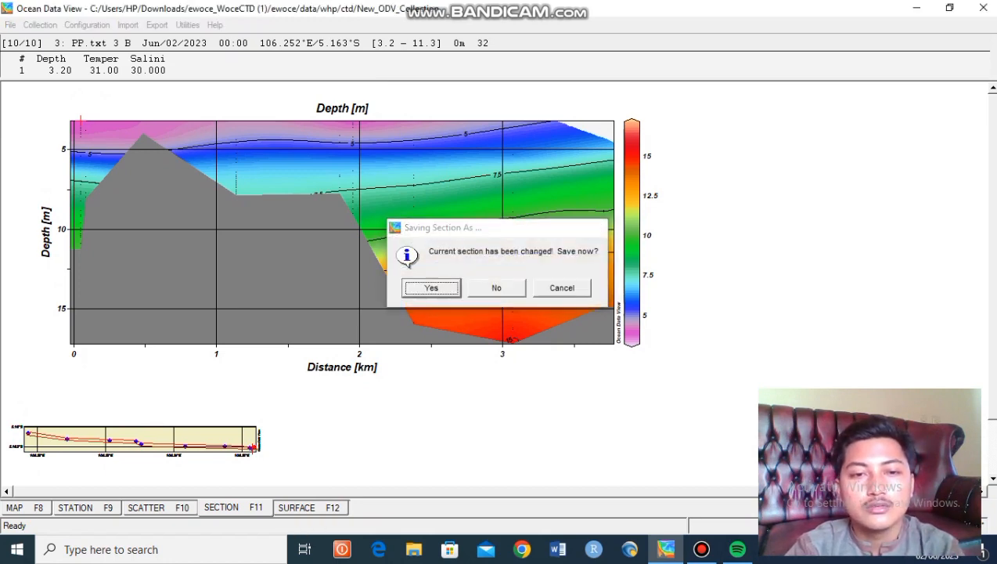
key(Return)
key(BackSpace)
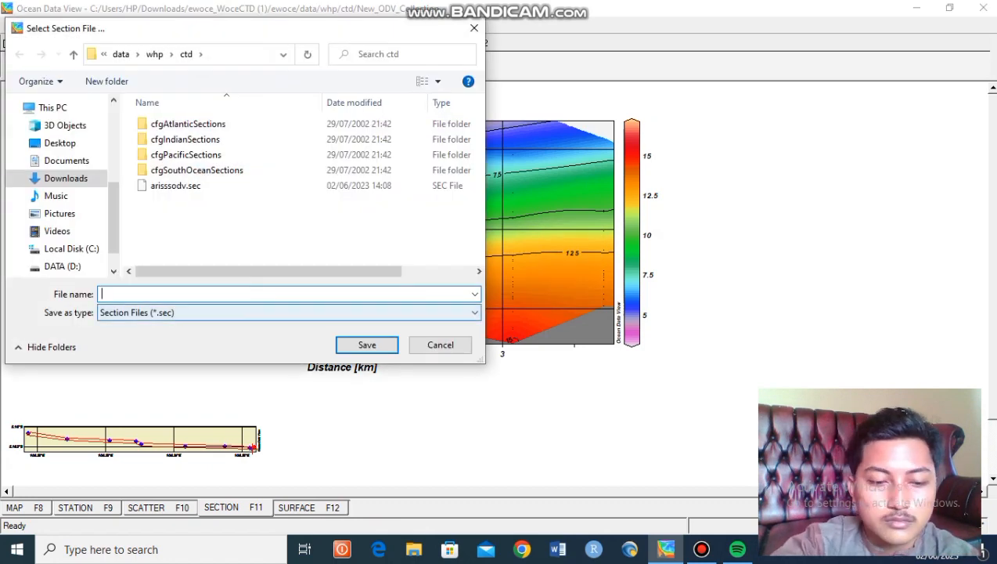
text(arisodv3)
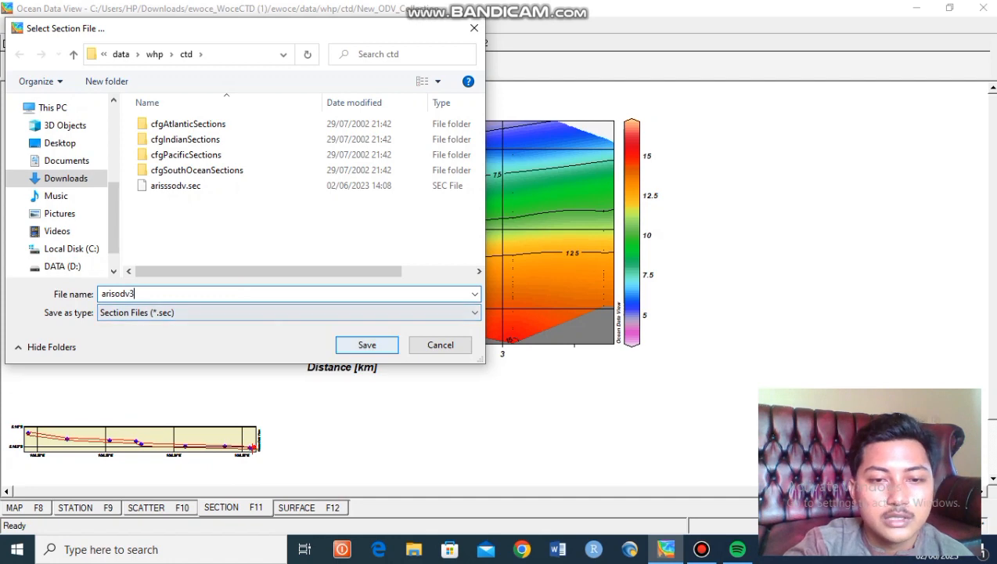
key(Return)
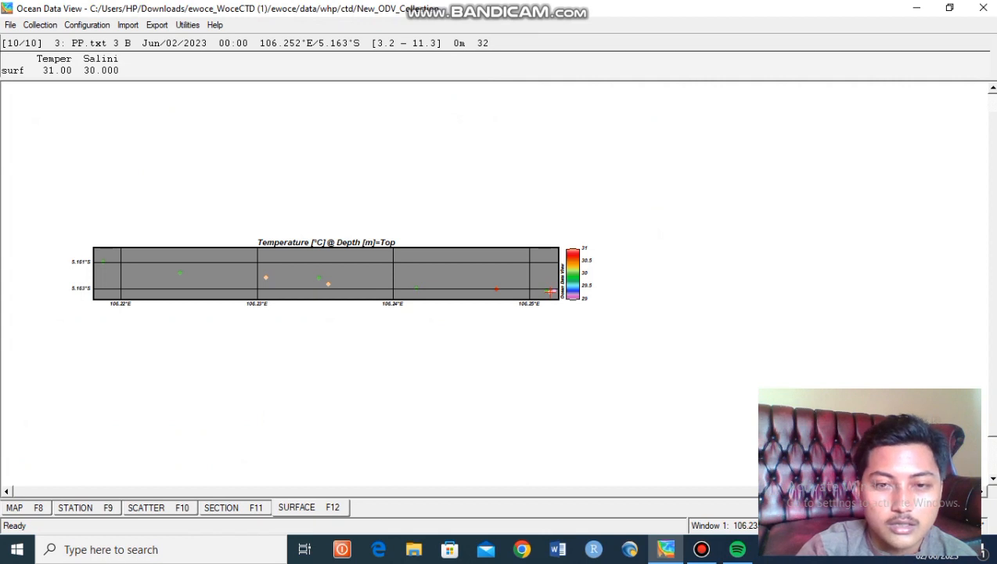
Set the surface temperature plot to a gridded field using VG Gridding, with X and Y scale-lengths of 200
right_click(333, 269)
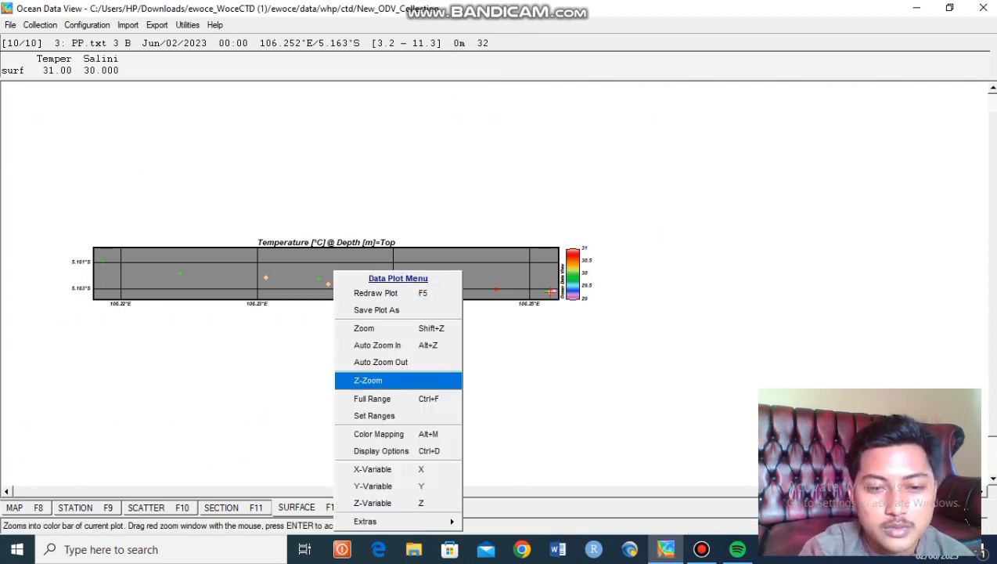
key(Return)
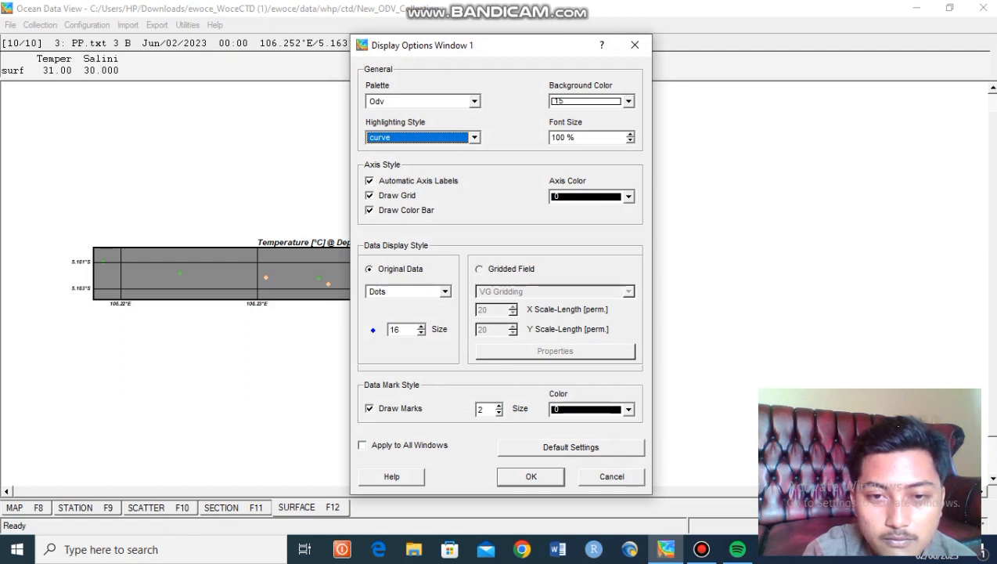
click(480, 269)
click(490, 310)
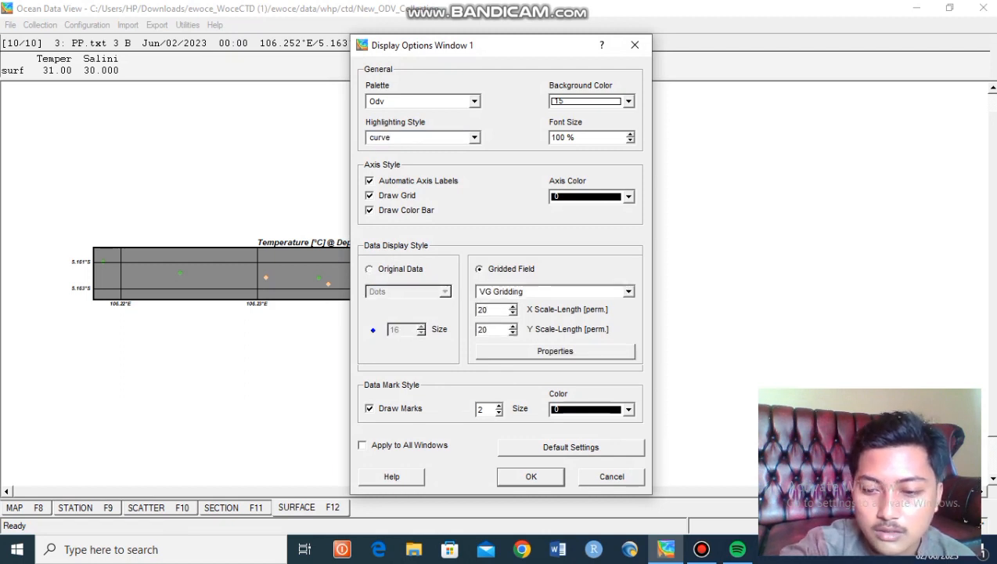
text(0)
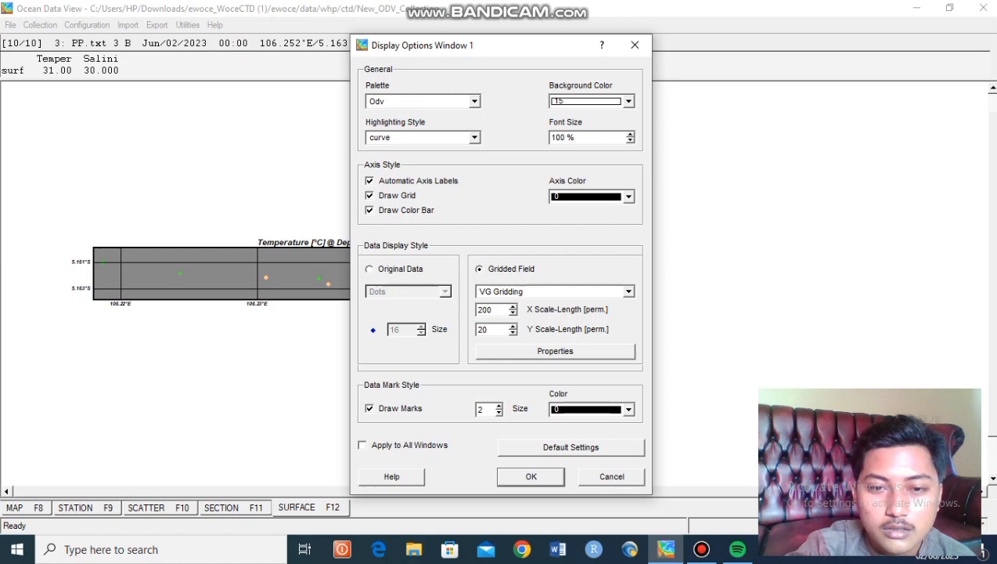
text(0)
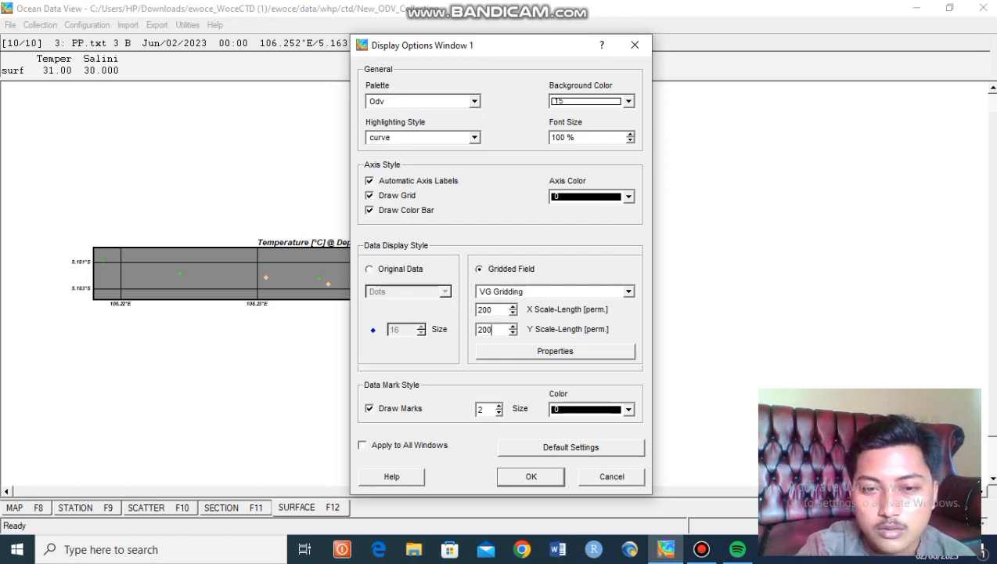
Add surface temperature contour lines from 29 to 31 in increments of 0.25 and apply the display options
click(555, 351)
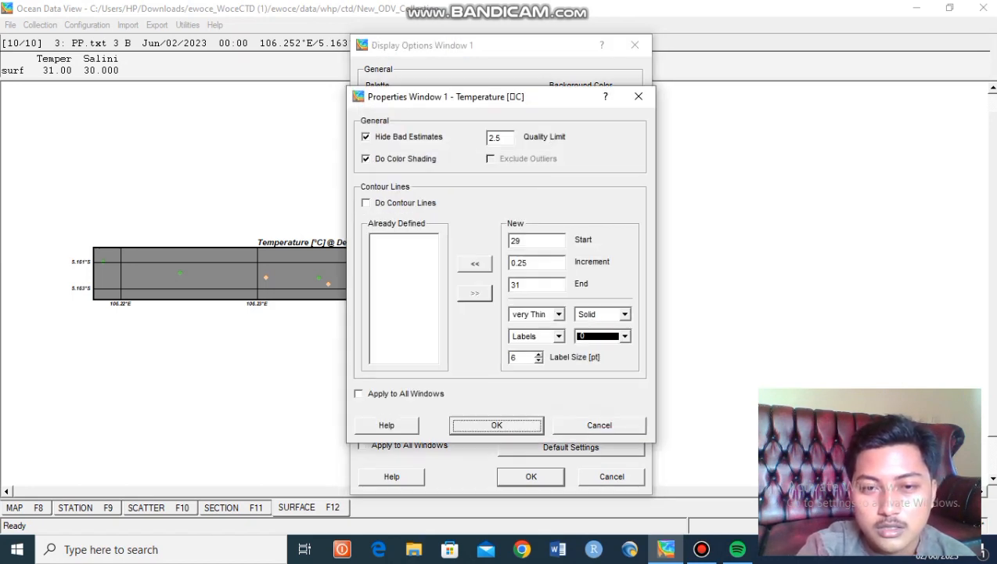
click(474, 264)
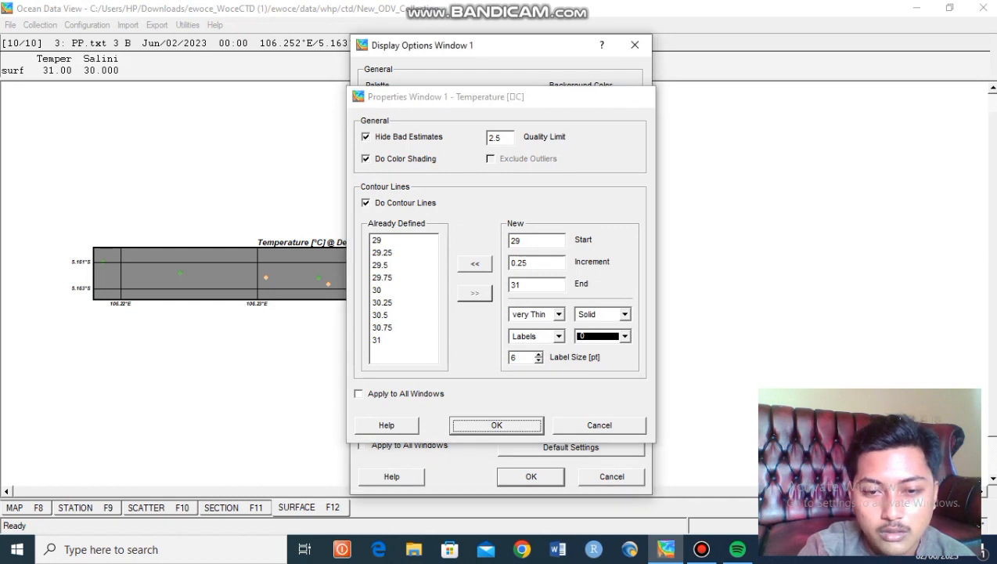
key(Return)
click(530, 475)
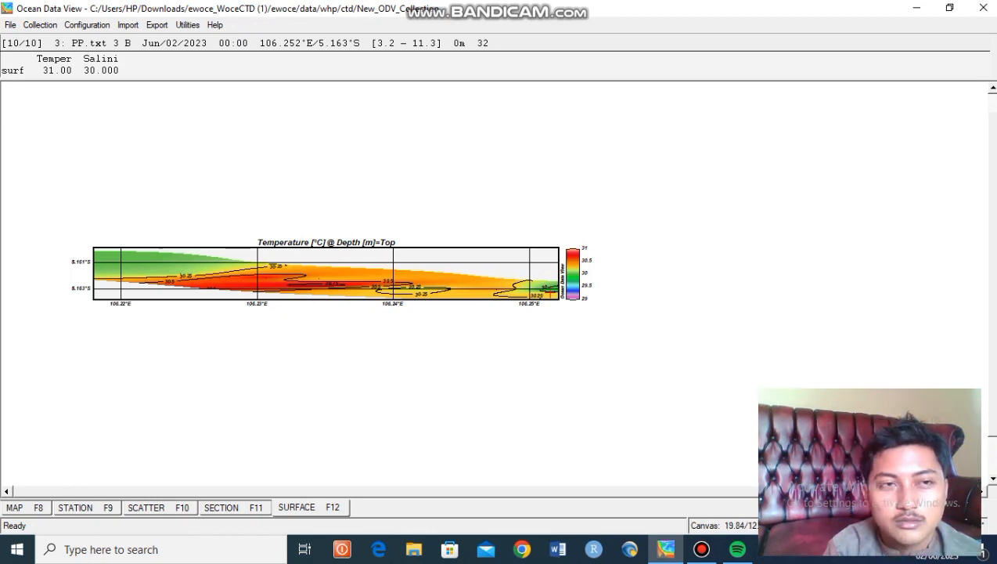
Save the surface plot canvas as a PNG image named arisodv4 at 300 dpi in the ctd folder
click(10, 25)
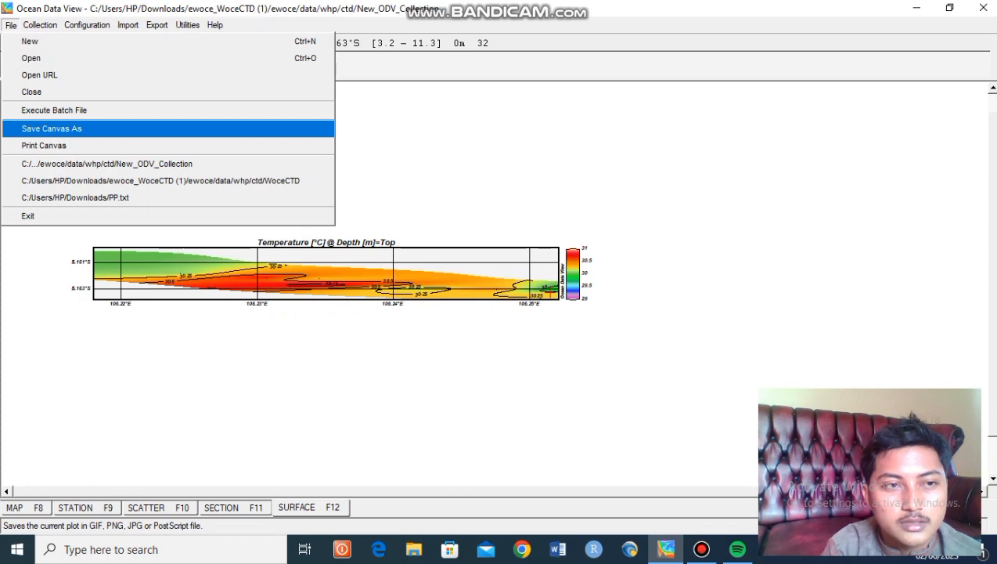
click(52, 128)
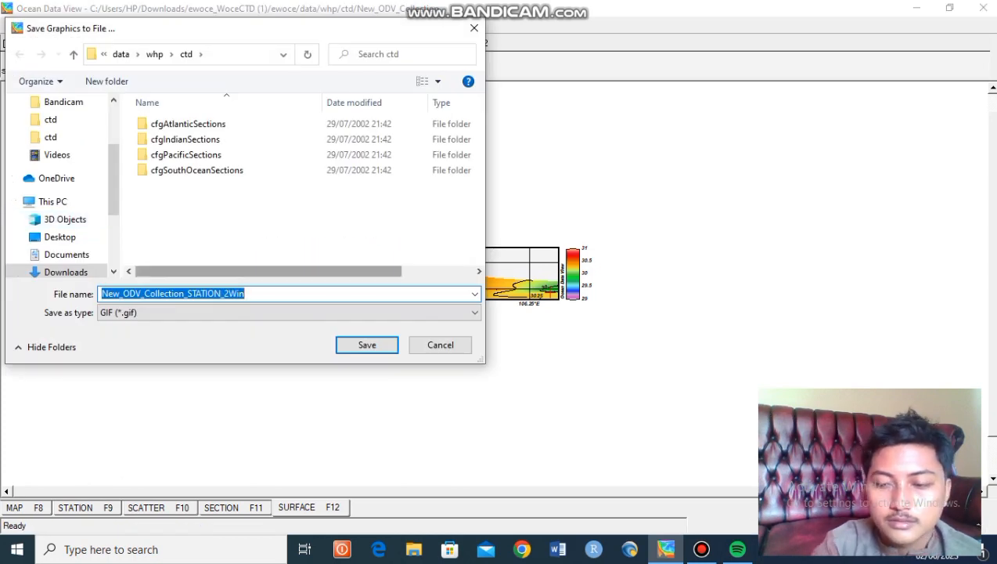
key(BackSpace)
text(a)
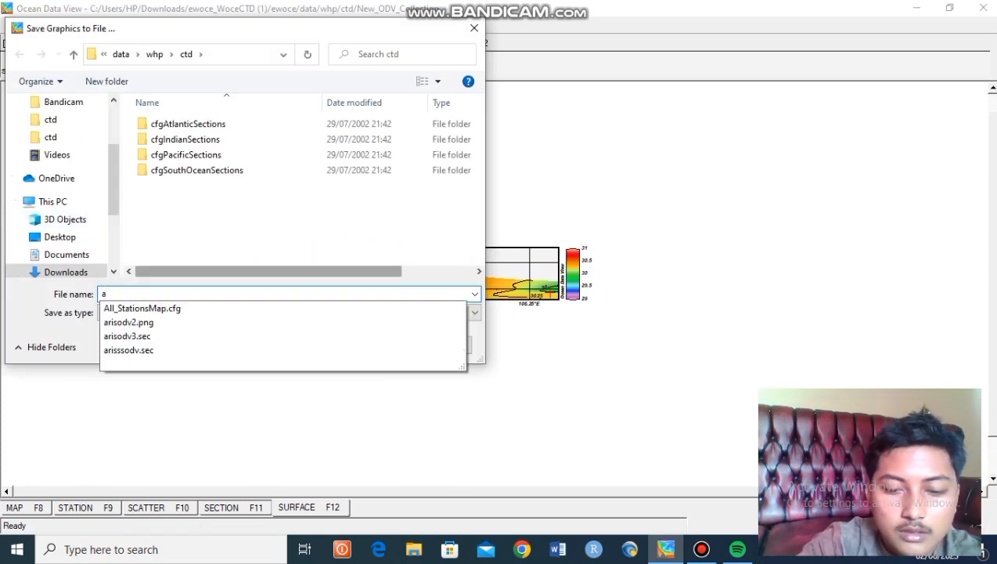
text(risodv4)
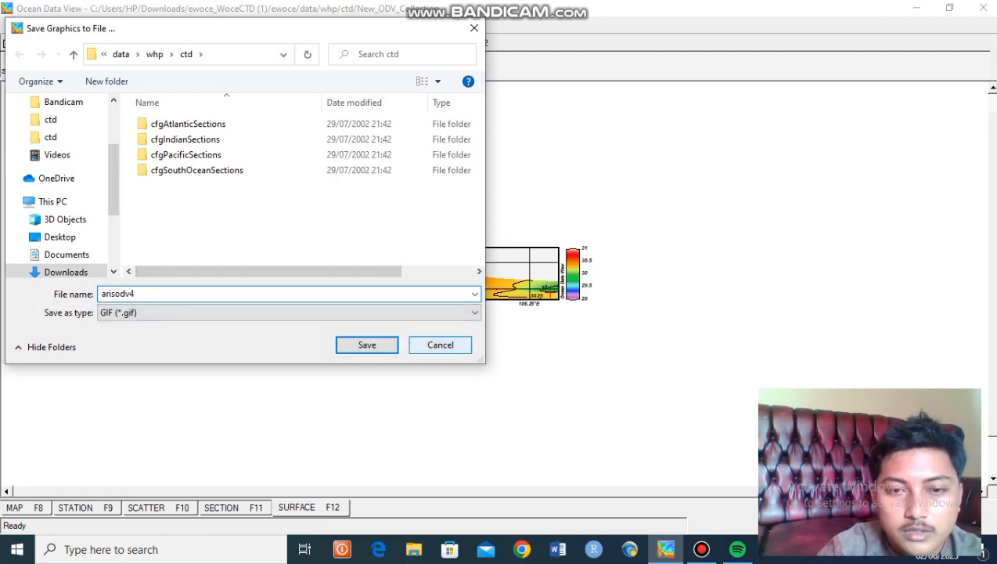
click(423, 312)
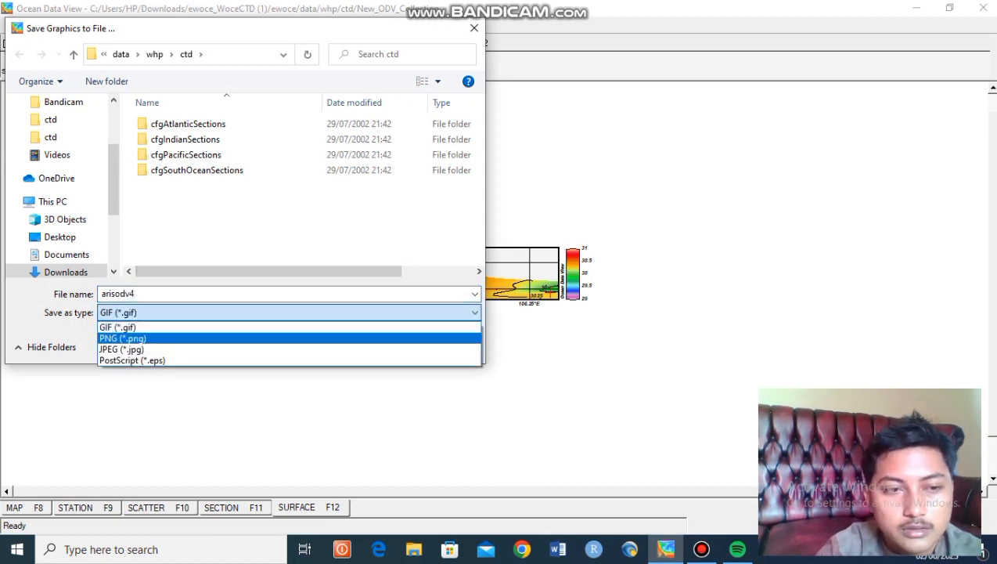
click(435, 339)
click(366, 345)
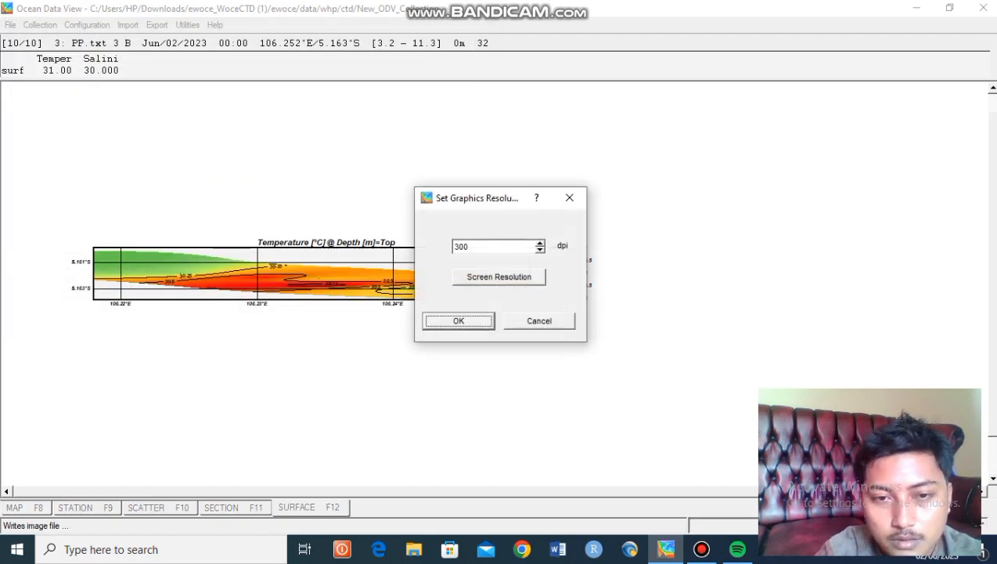
key(Return)
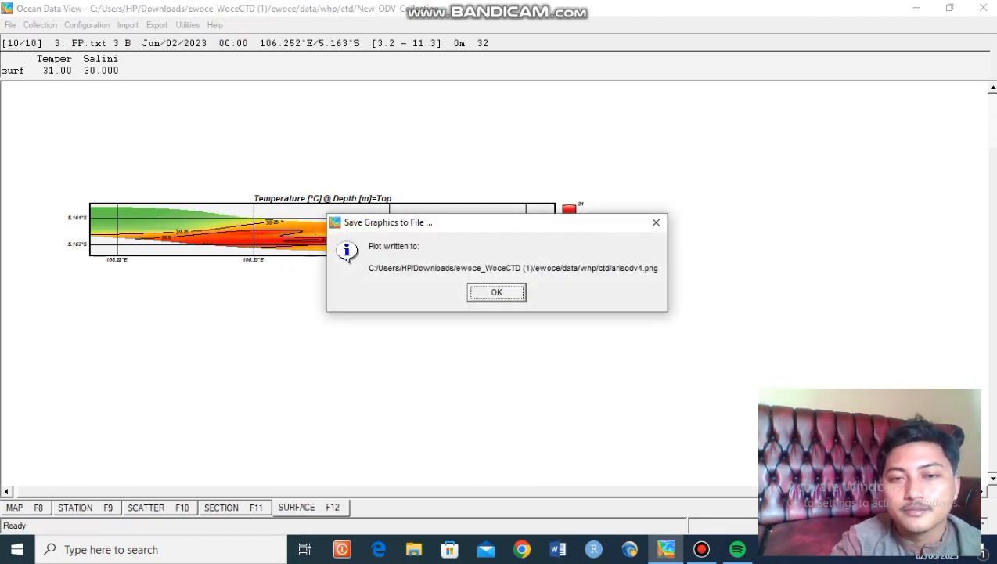
key(Return)
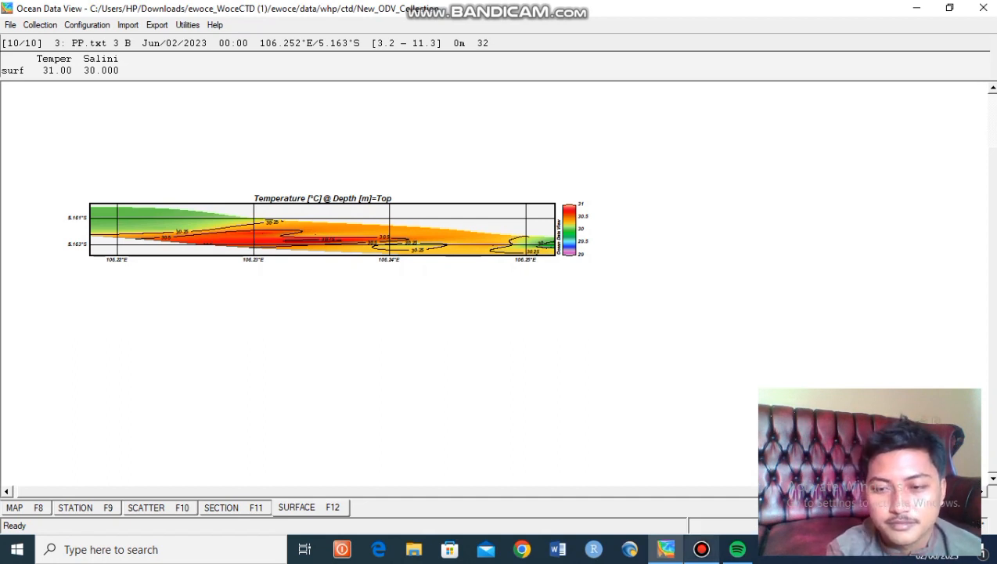
mouse_move(701, 550)
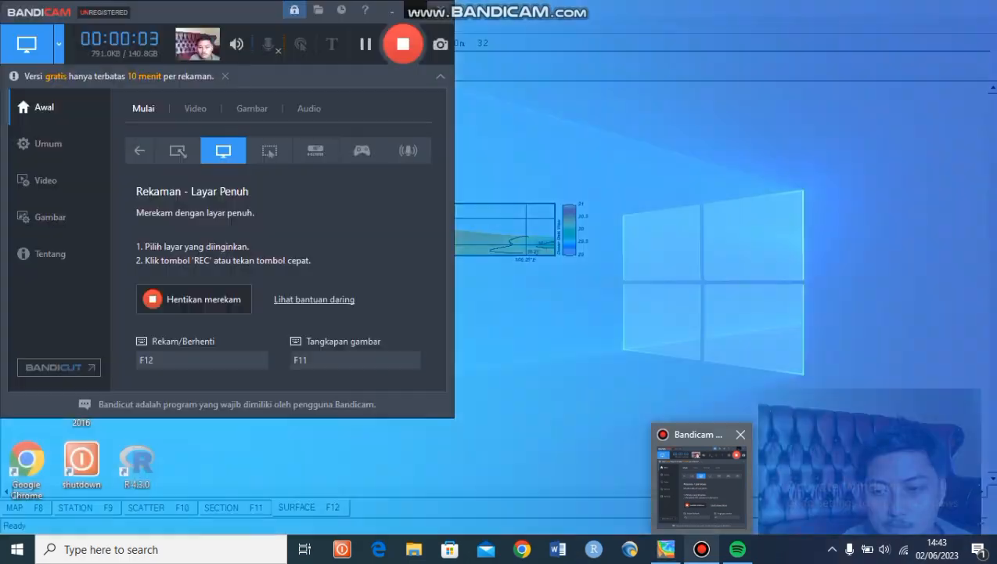
click(700, 482)
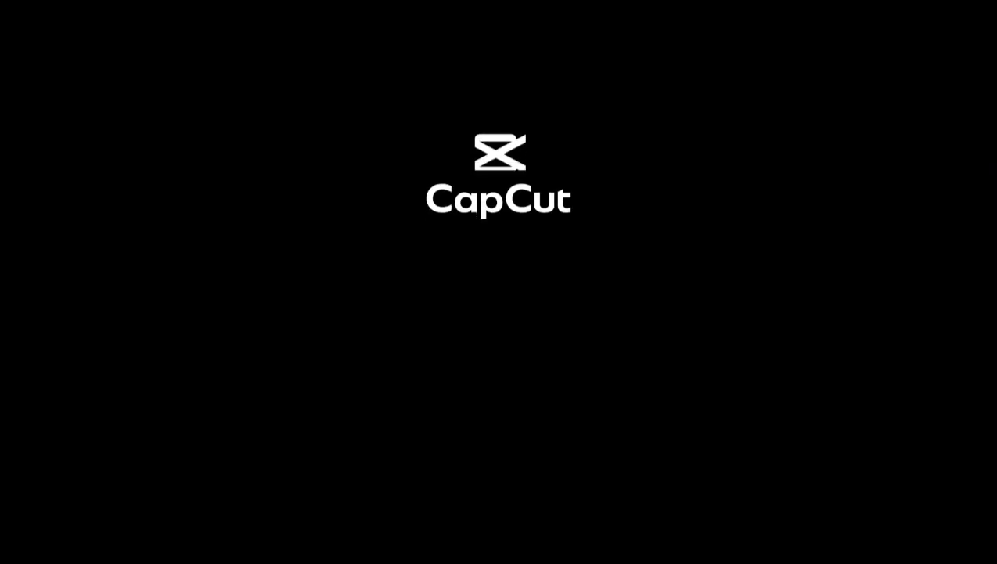